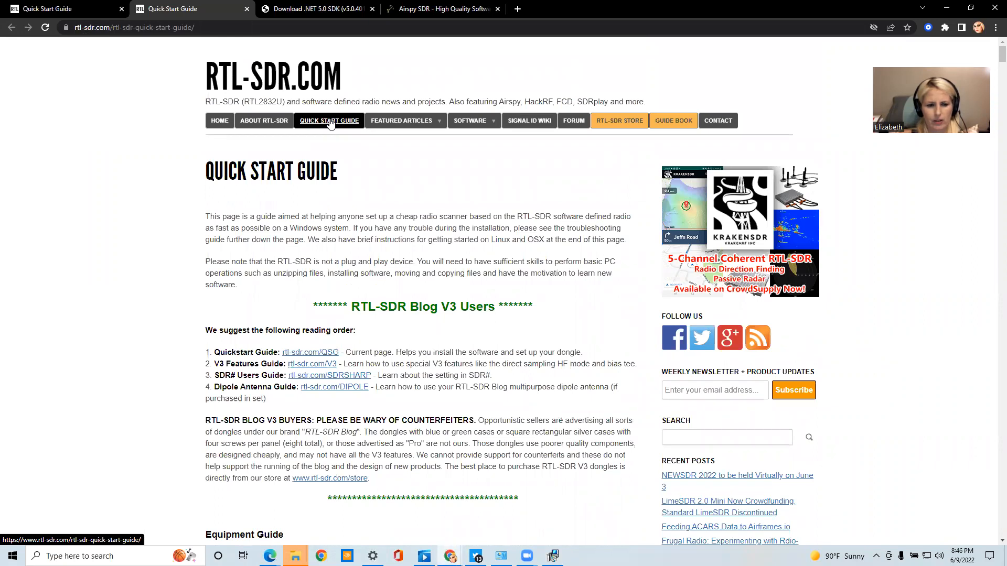
# Open the linked Quickstart Guide in a new tab and enlarge its SDR# set-up section at the .NET 5.0 requirement
pyautogui.click(319, 356)
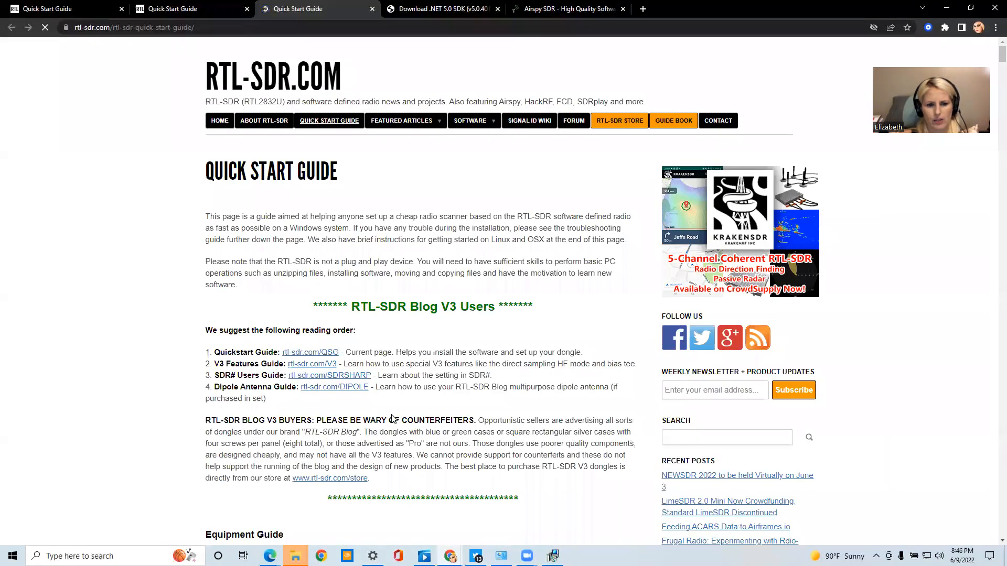
pyautogui.scroll(-5, 391, 407)
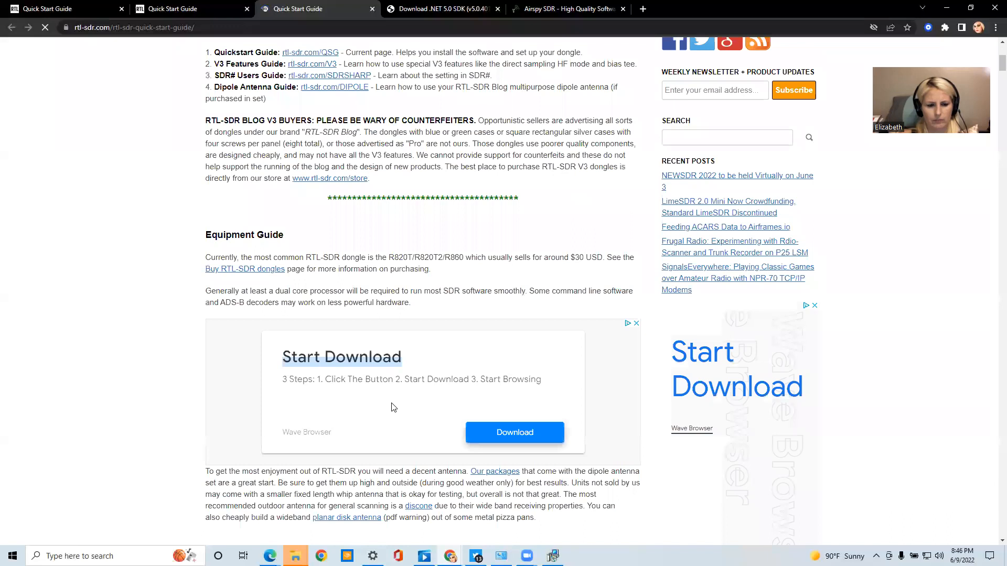
pyautogui.scroll(-2, 393, 407)
pyautogui.scroll(-5, 392, 407)
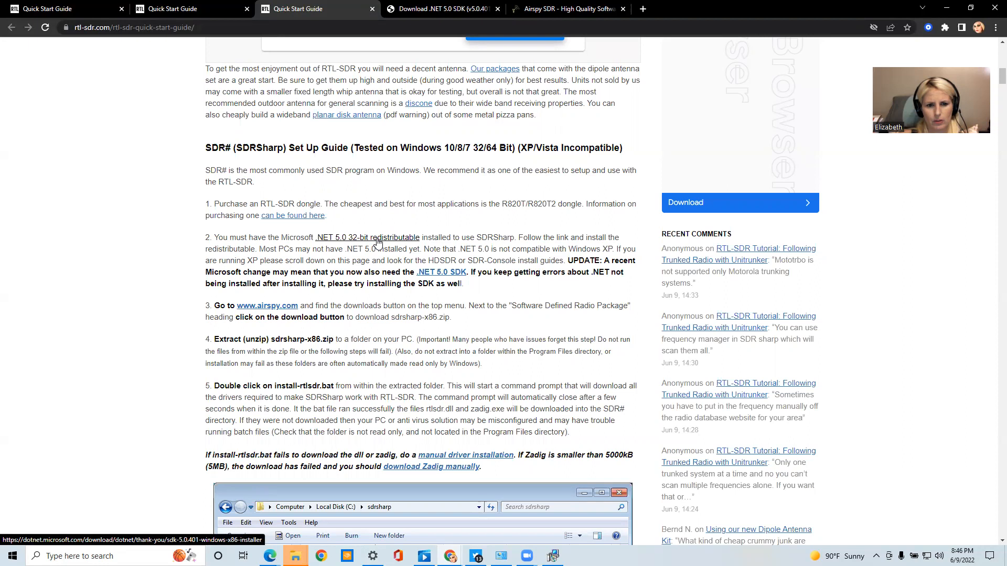
pyautogui.scroll(1, 378, 244)
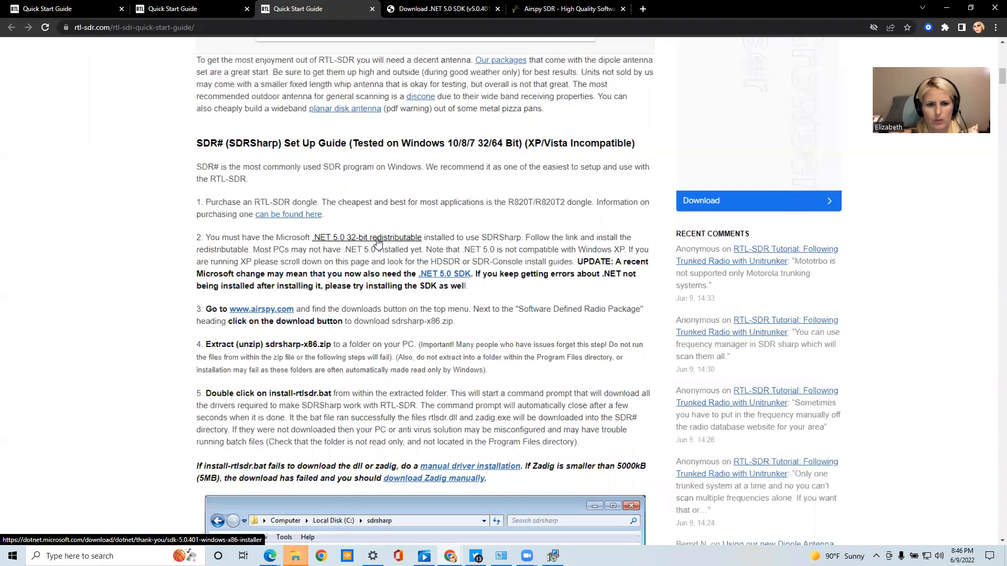
pyautogui.scroll(3, 377, 242)
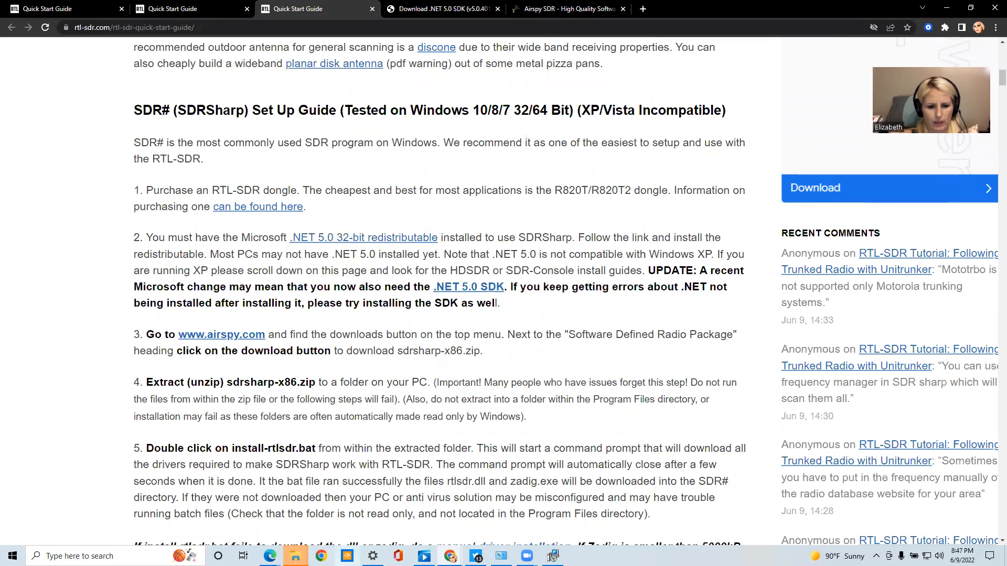
# Bring up the Microsoft .NET SDK 5.0.401 (x86) installer and start a repair of the installation
pyautogui.moveTo(296, 556)
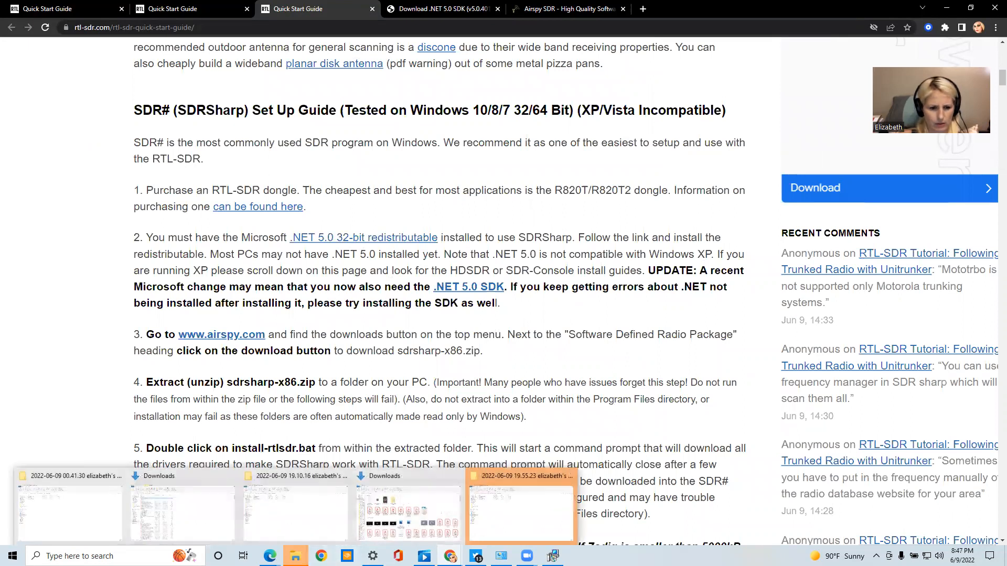
pyautogui.moveTo(552, 556)
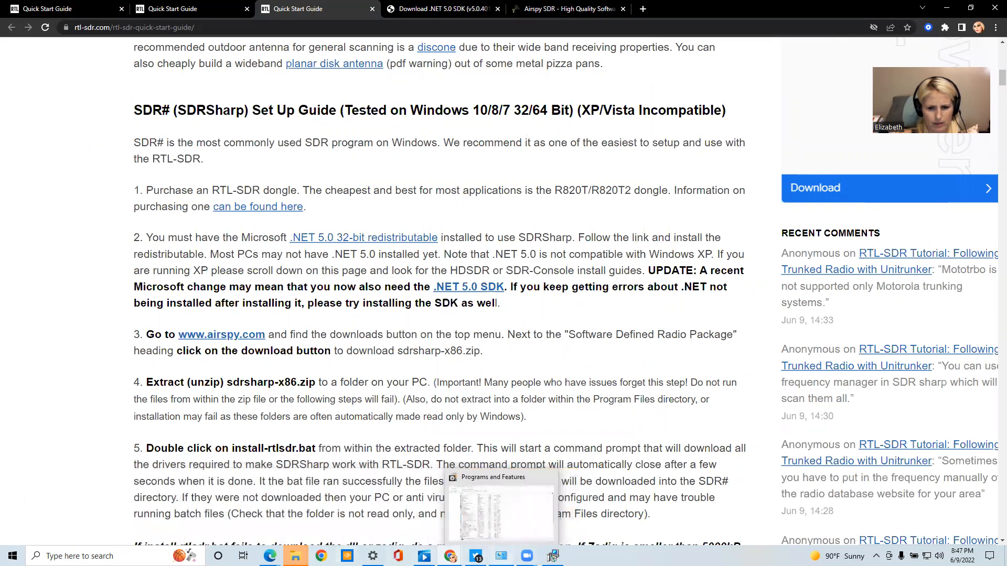
pyautogui.click(553, 556)
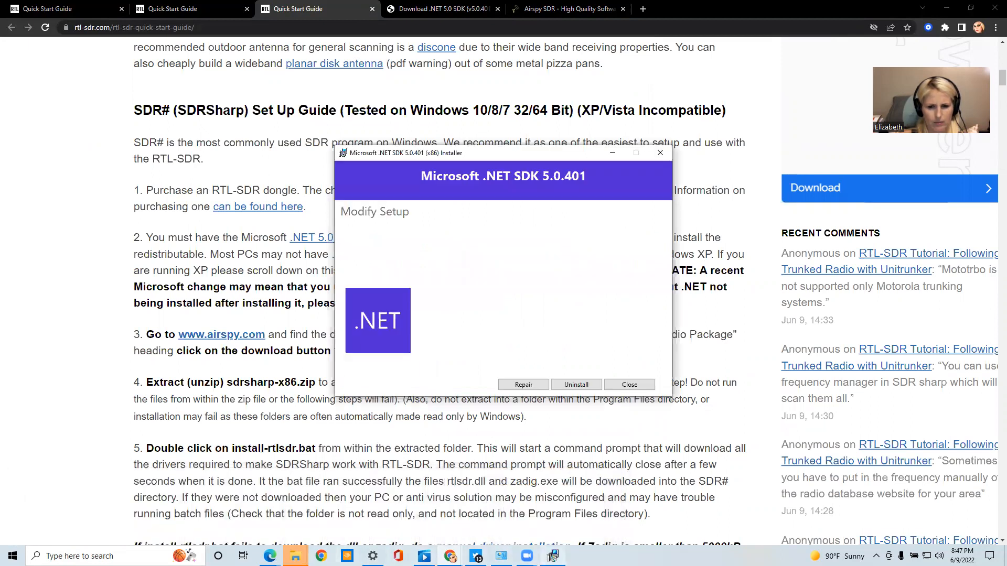
pyautogui.click(524, 385)
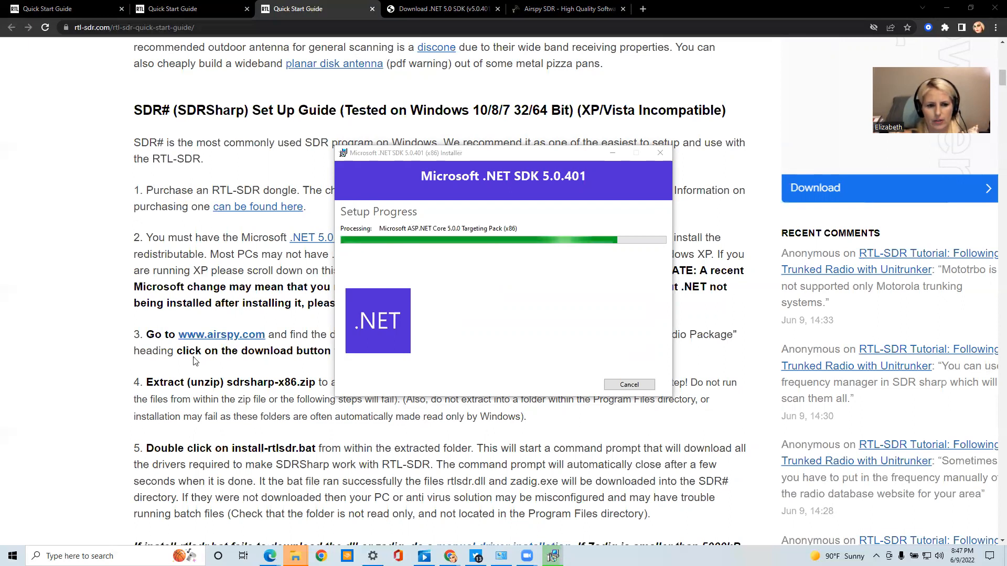
# Switch from the guide to the already open Airspy website, tuck the .NET installer away, and open the site's software download page
pyautogui.scroll(-1, 278, 395)
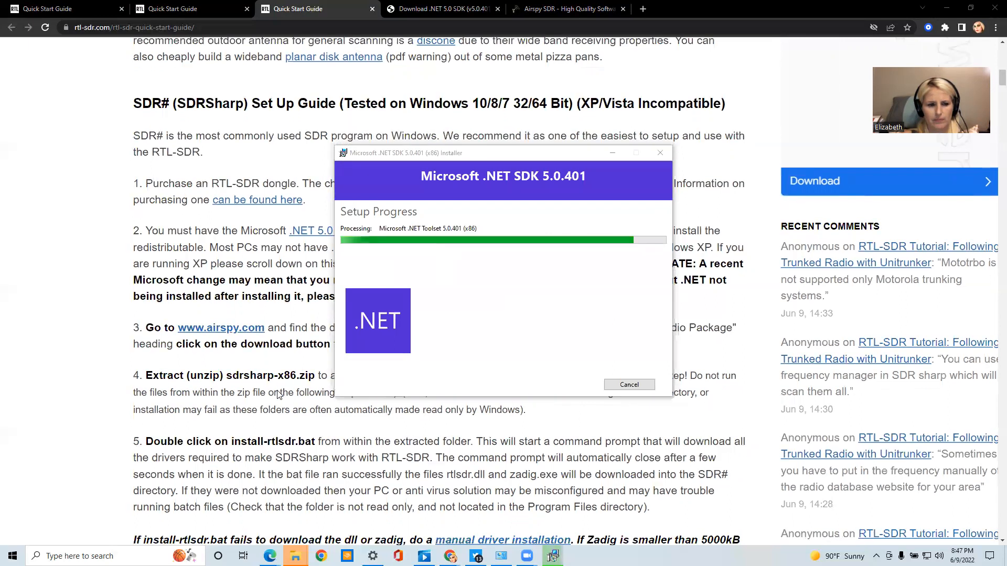
pyautogui.scroll(-3, 278, 394)
pyautogui.scroll(-1, 250, 220)
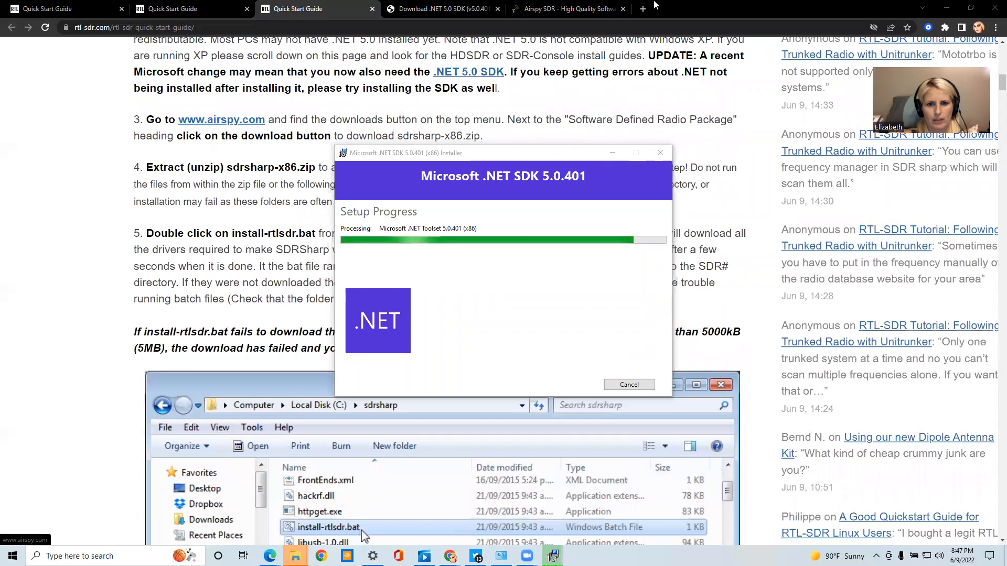
pyautogui.click(548, 6)
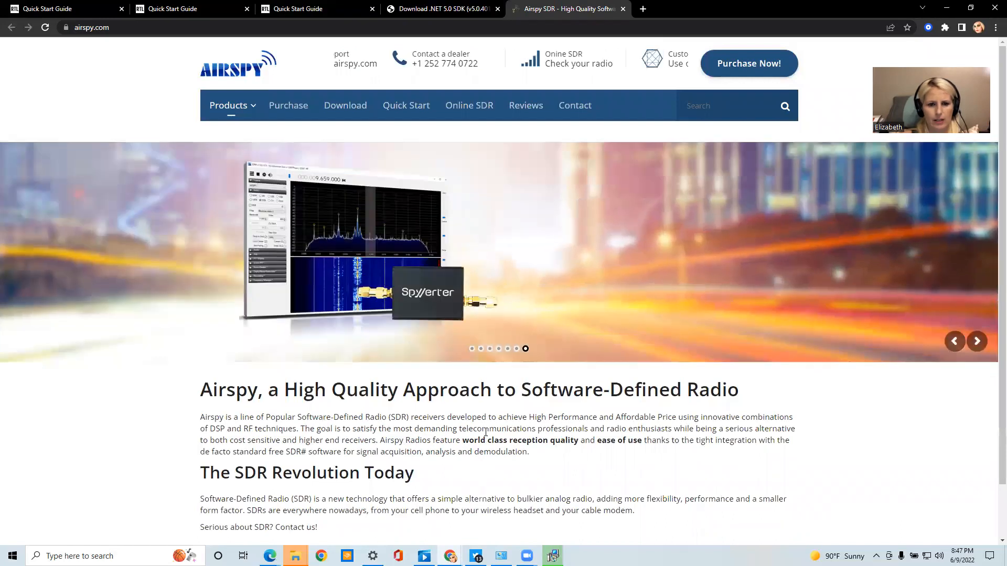
pyautogui.click(553, 556)
pyautogui.click(553, 556)
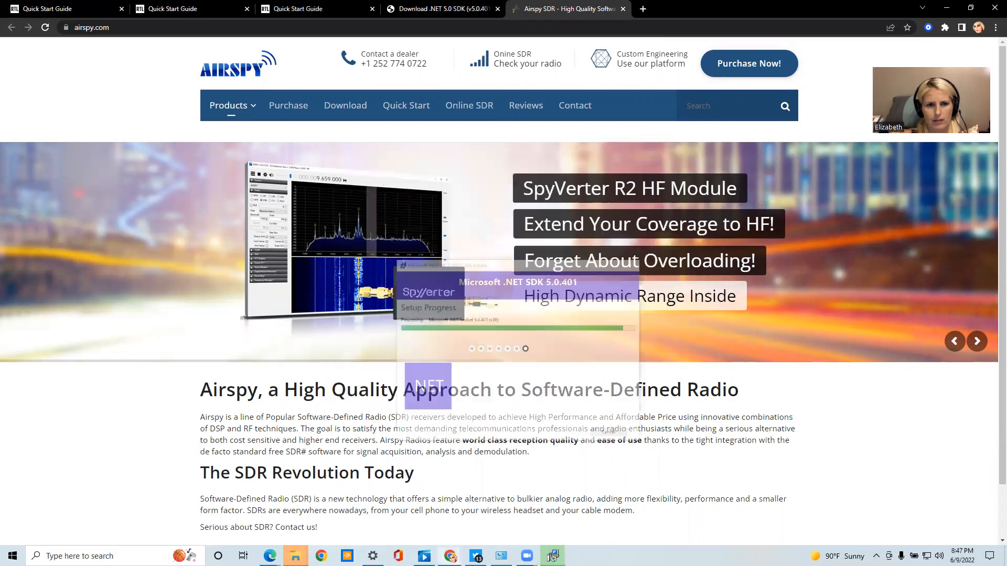
pyautogui.click(337, 107)
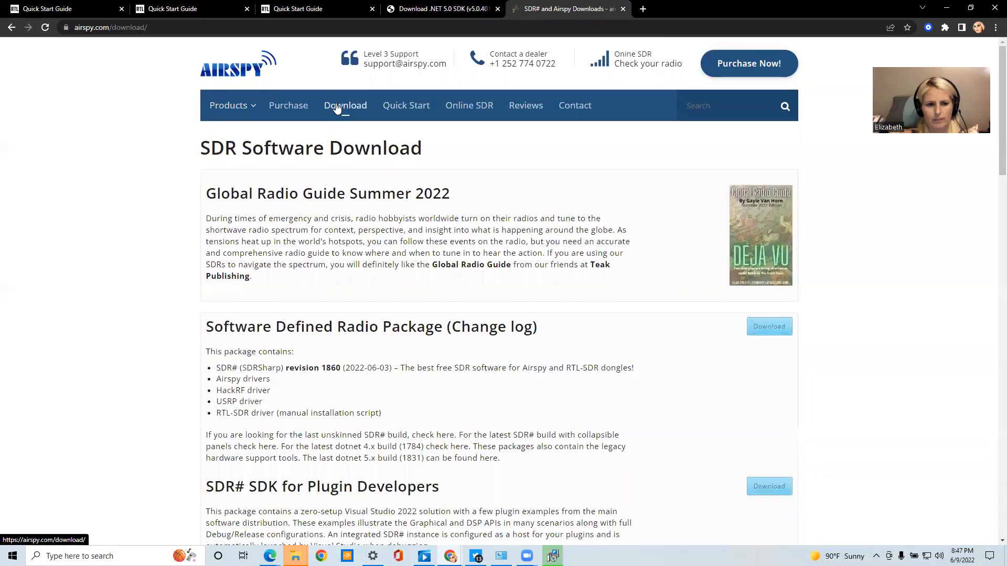
# Look through the Airspy download page, from the SDR# packages and SPY Server builds to the ADS-B decoders, drivers and related software
pyautogui.scroll(-1, 352, 305)
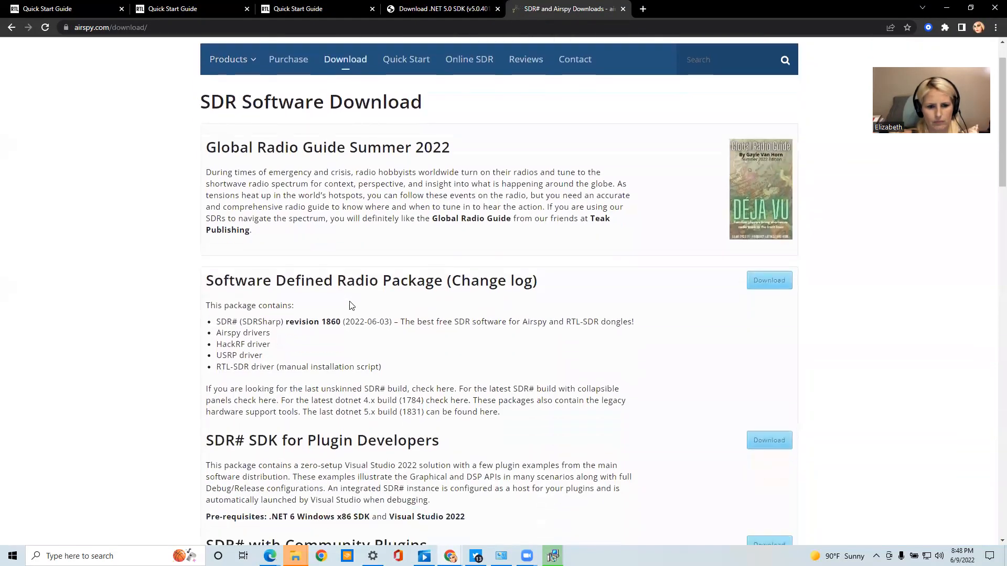
pyautogui.scroll(-2, 351, 305)
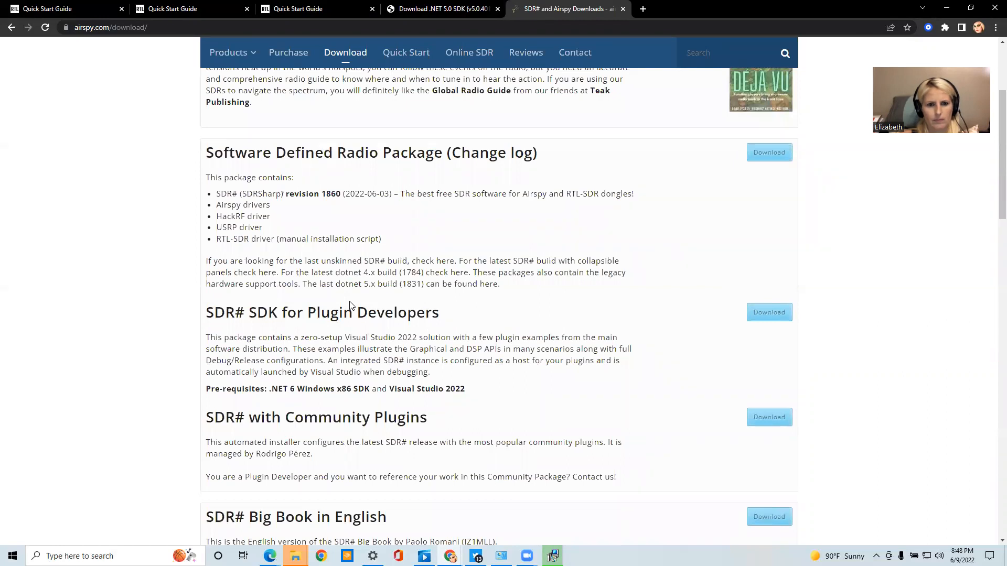
pyautogui.scroll(1, 351, 302)
pyautogui.scroll(2, 351, 302)
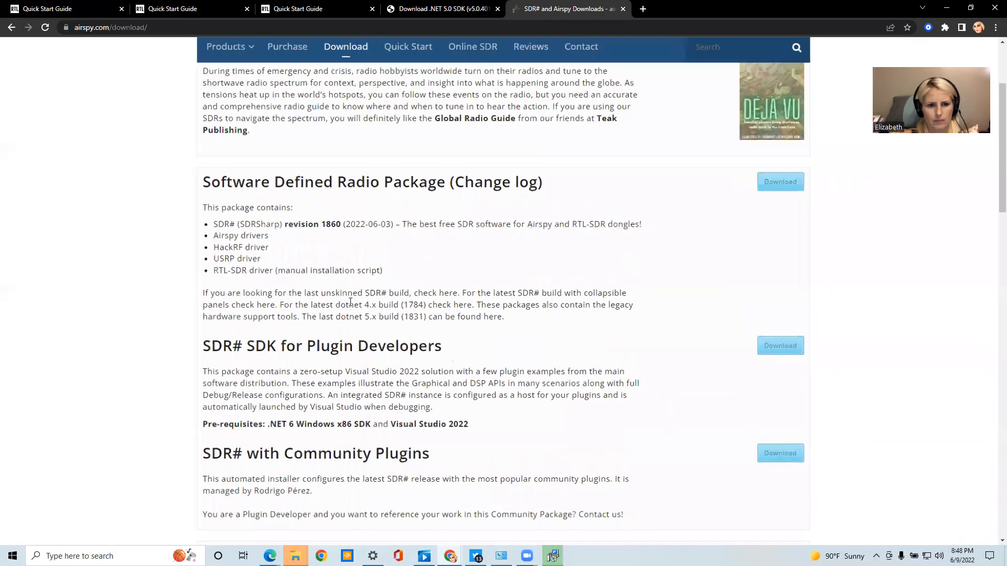
pyautogui.scroll(-1, 351, 302)
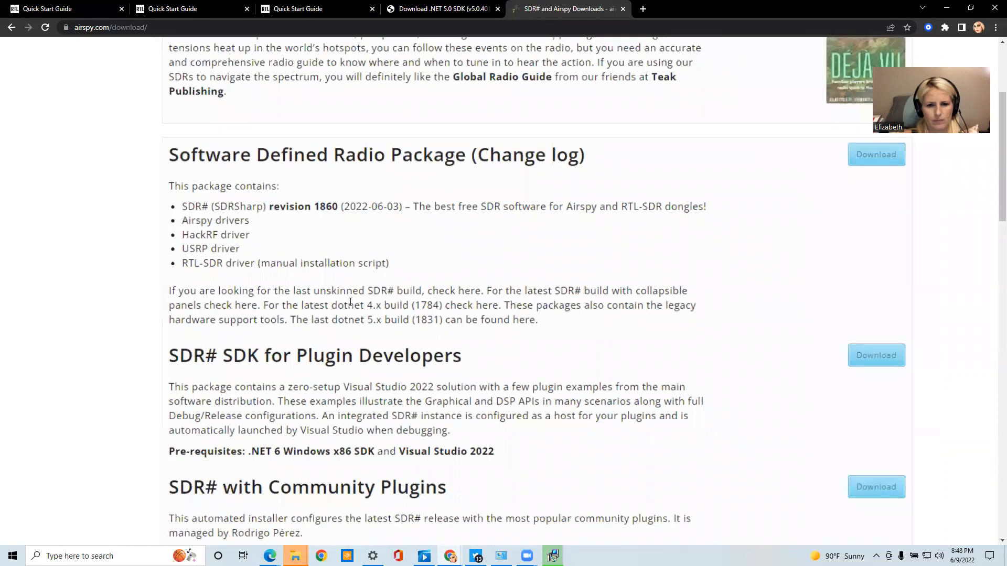
pyautogui.scroll(-1, 351, 302)
pyautogui.scroll(-1, 350, 302)
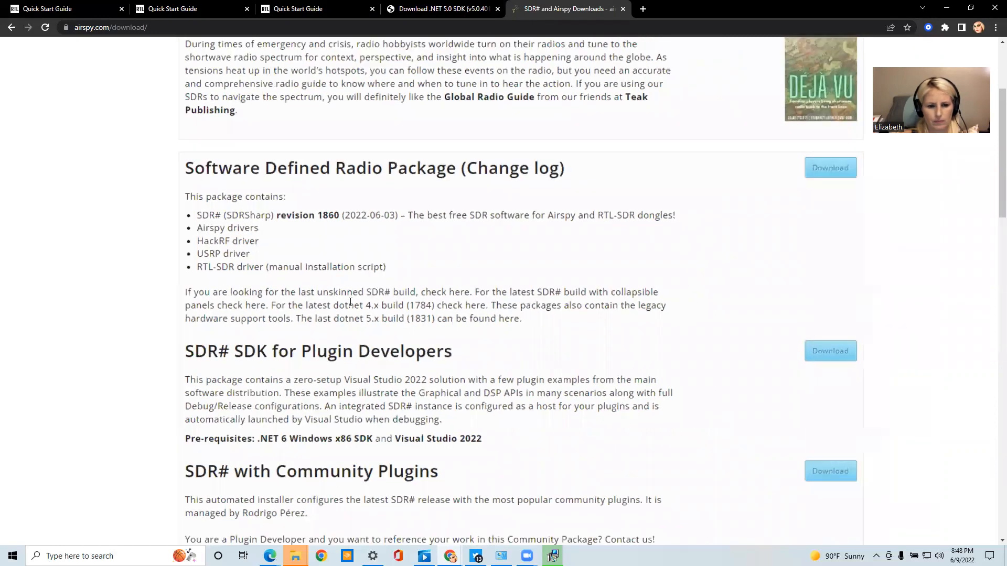
pyautogui.scroll(-1, 350, 302)
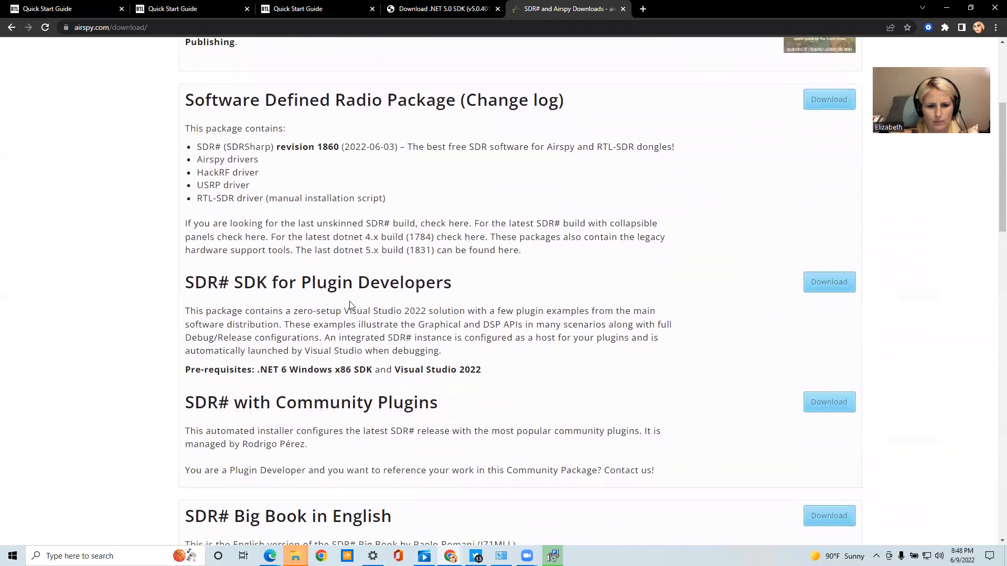
pyautogui.scroll(-2, 349, 303)
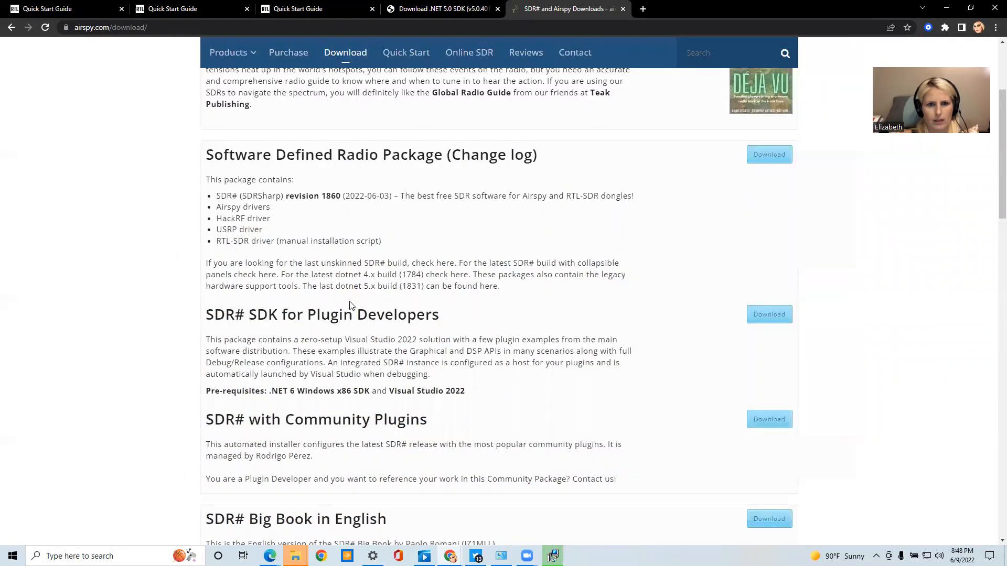
pyautogui.scroll(3, 350, 305)
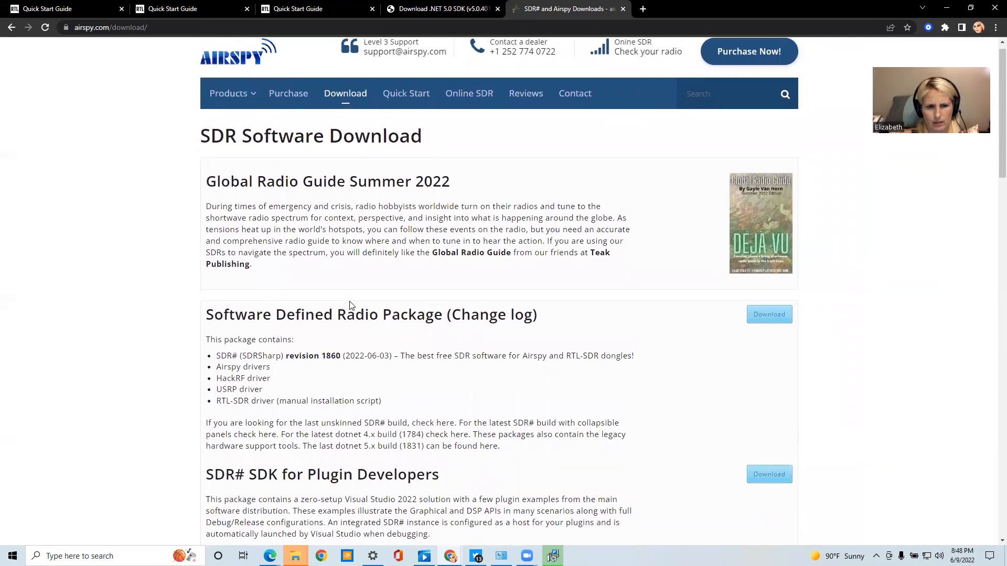
pyautogui.scroll(-3, 350, 305)
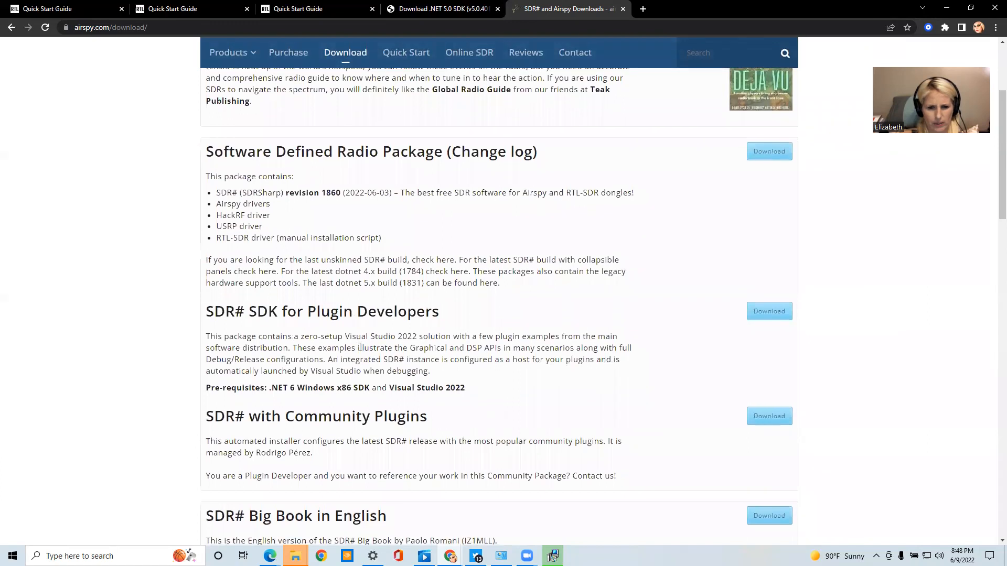
pyautogui.scroll(-2, 359, 347)
pyautogui.scroll(-7, 359, 351)
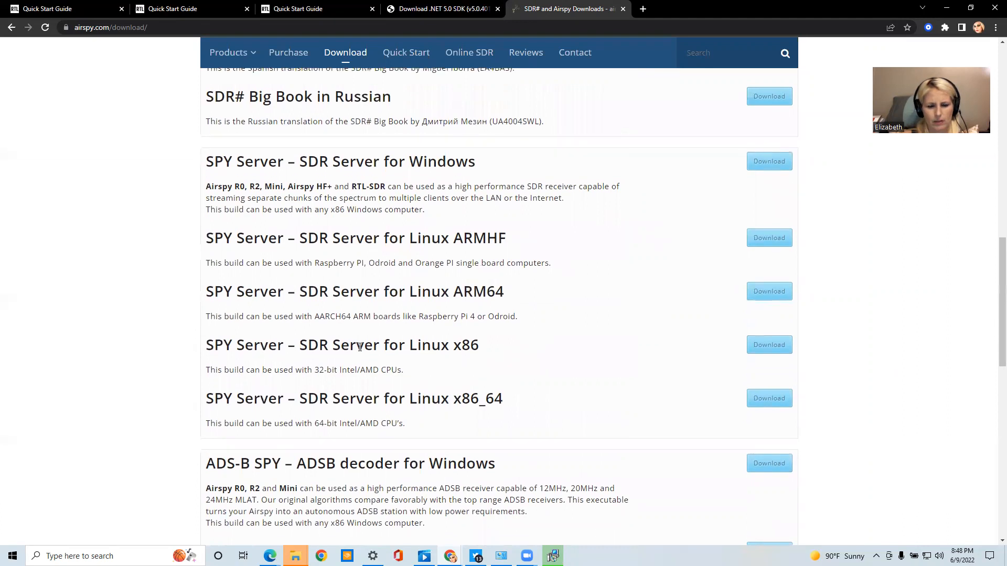
pyautogui.scroll(-4, 360, 348)
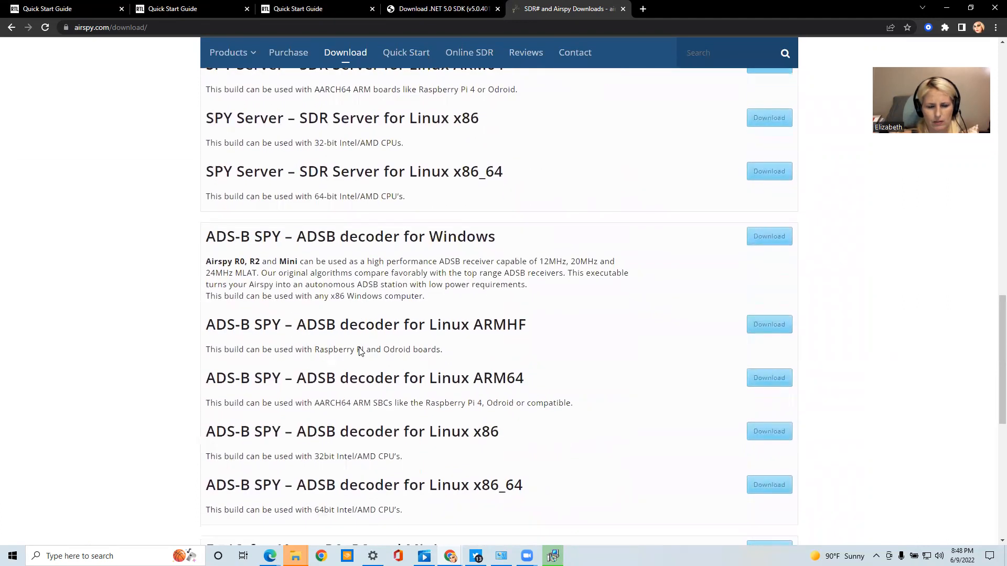
pyautogui.scroll(-2, 360, 350)
pyautogui.scroll(-5, 360, 351)
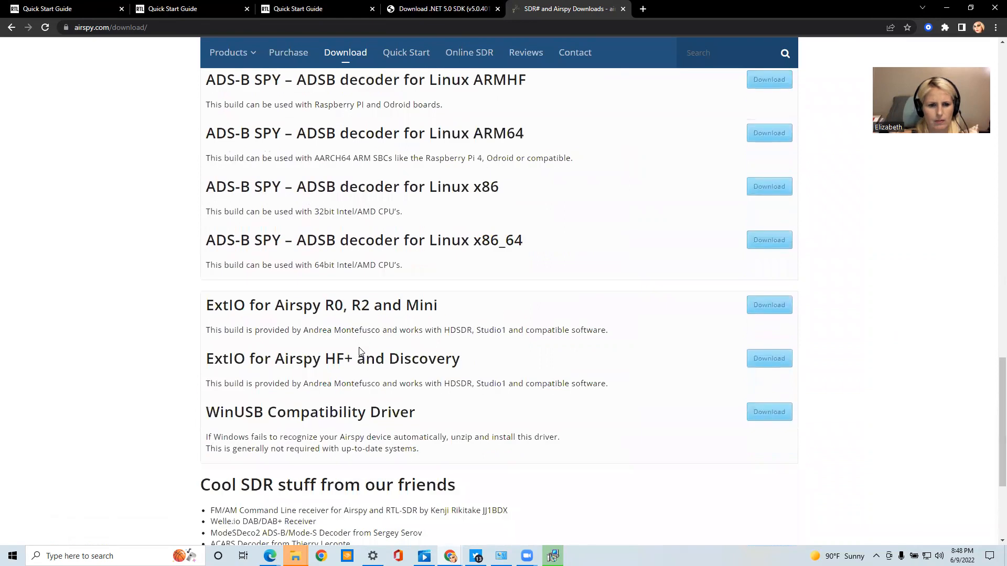
pyautogui.scroll(-2, 360, 352)
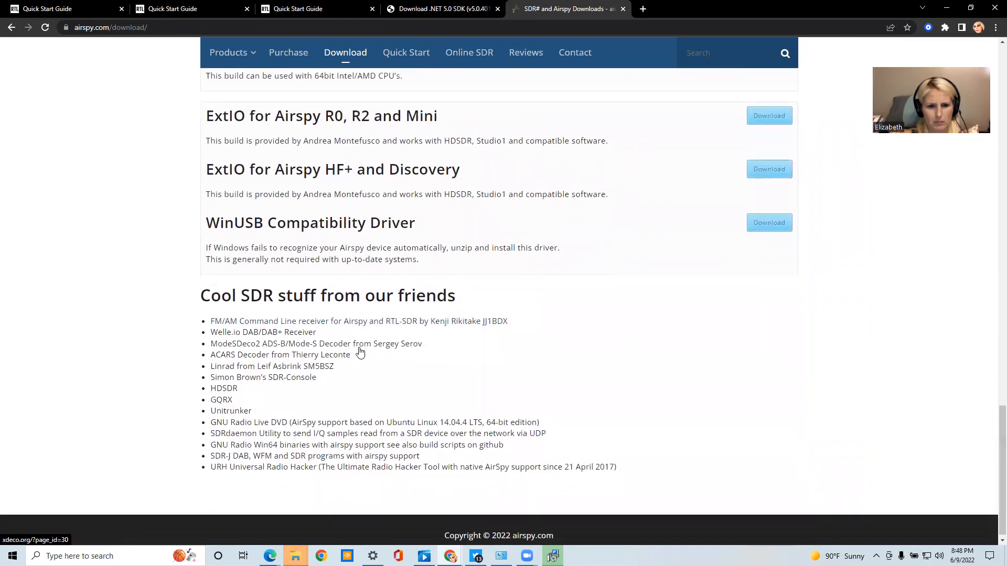
# Download the Software Defined Radio Package containing SDR# (SDRSharp) revision 1860 from the Airspy download page
pyautogui.scroll(8, 360, 351)
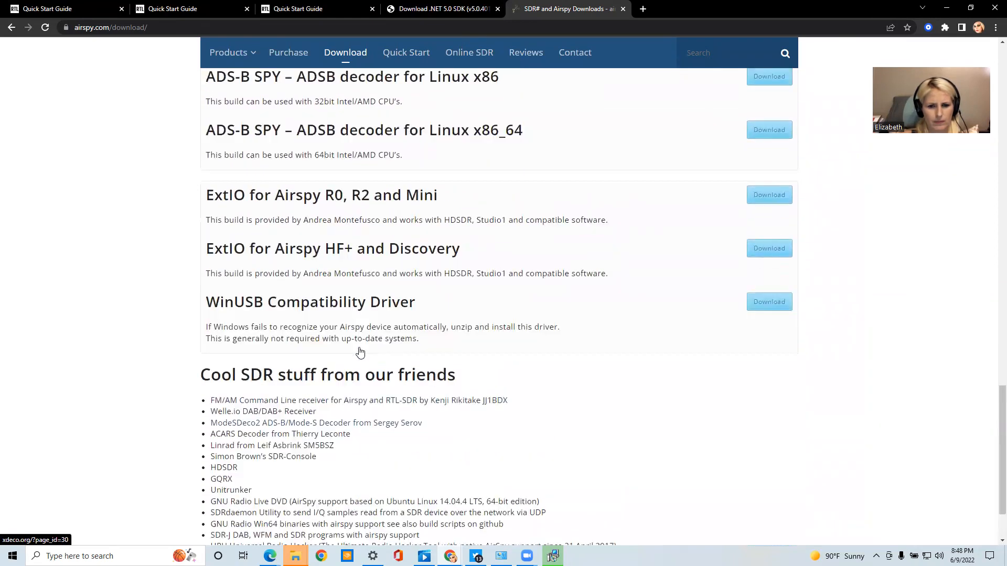
pyautogui.scroll(10, 360, 348)
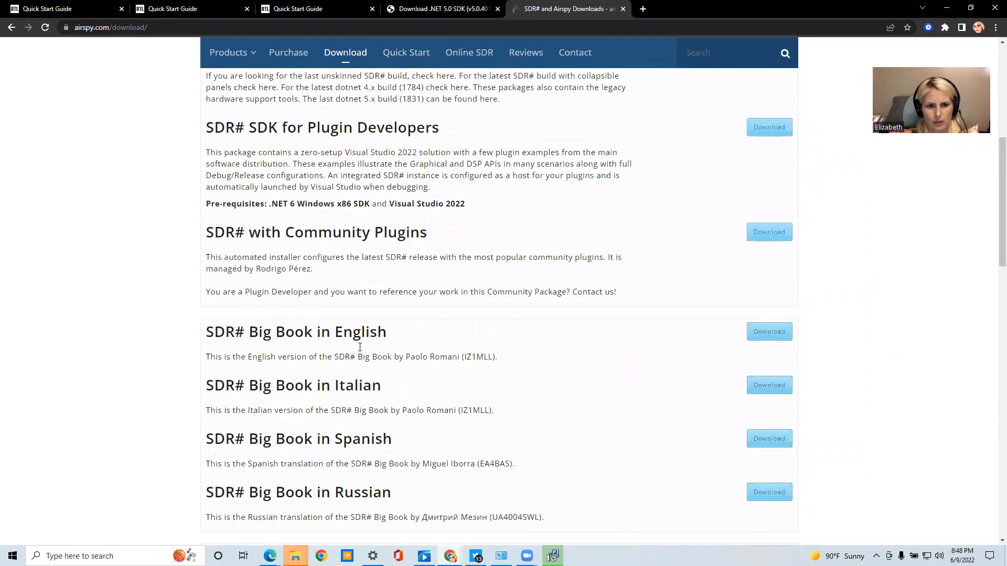
pyautogui.scroll(3, 360, 348)
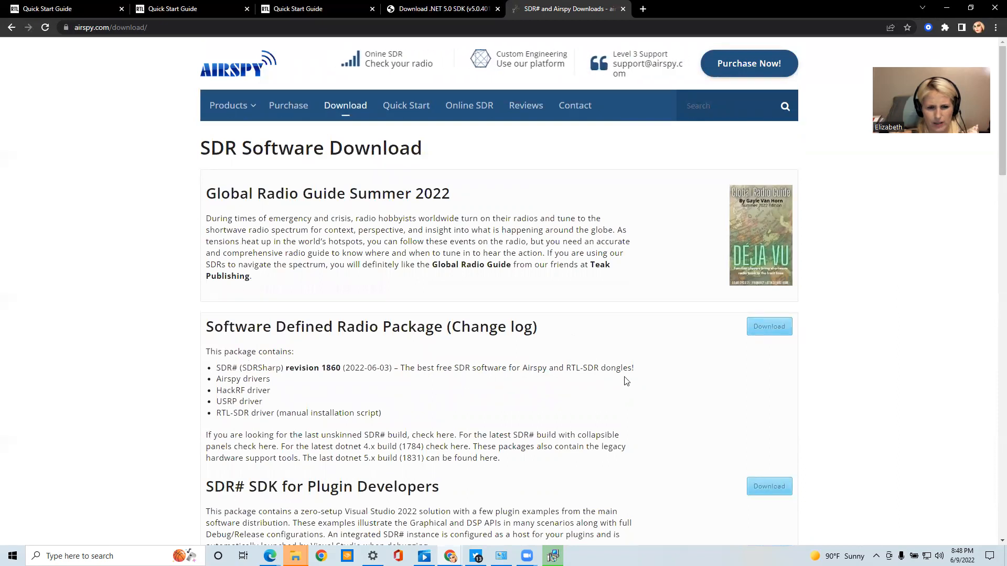
pyautogui.click(763, 337)
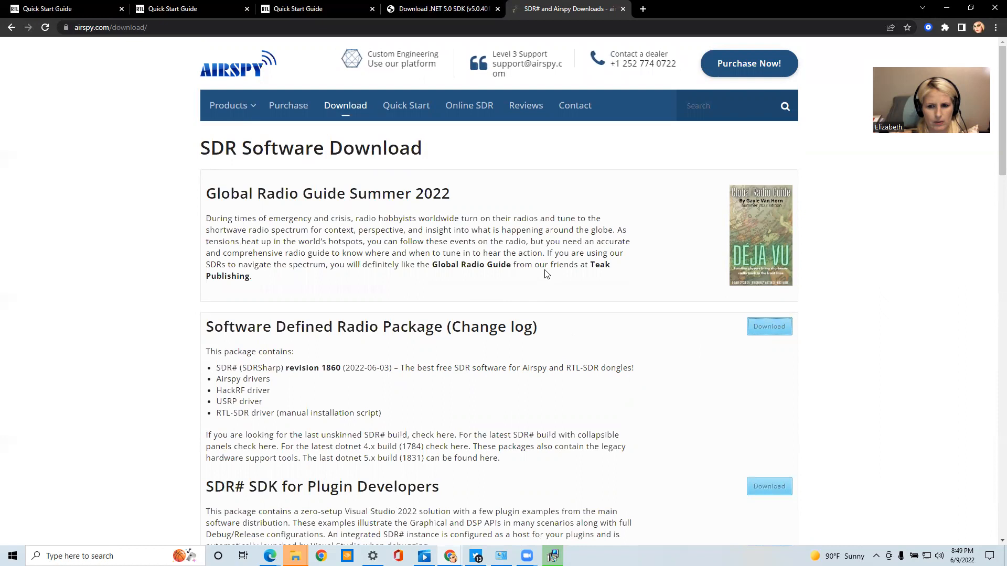
pyautogui.click(769, 326)
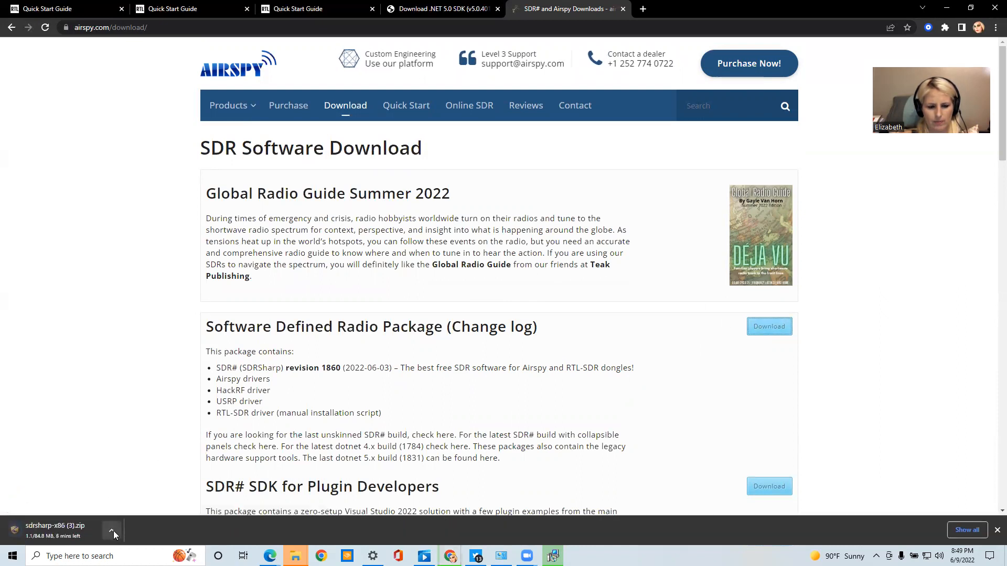
# Close the .NET SDK installer and return to the Quick Start Guide's SDR# set-up instructions
pyautogui.click(552, 556)
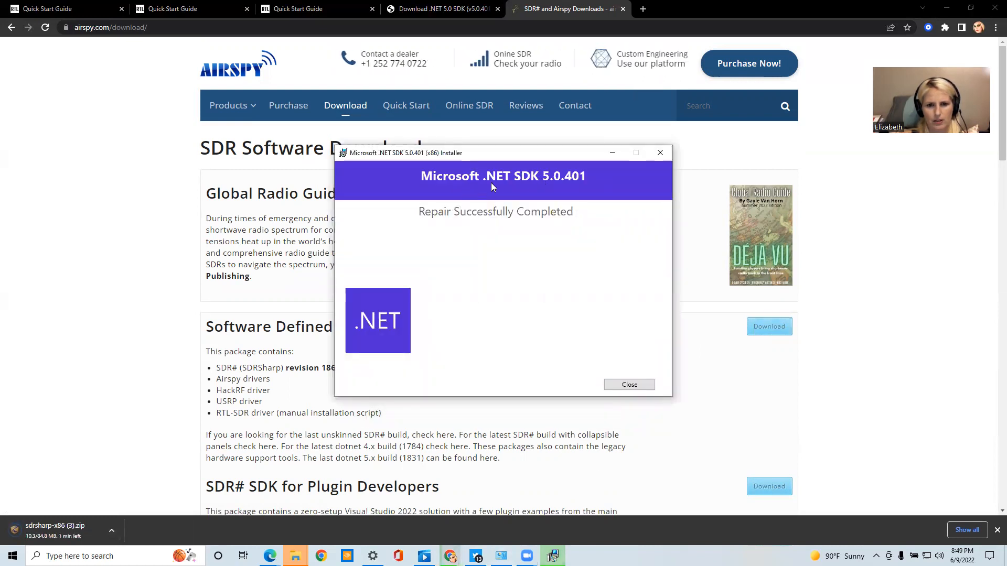
pyautogui.click(623, 382)
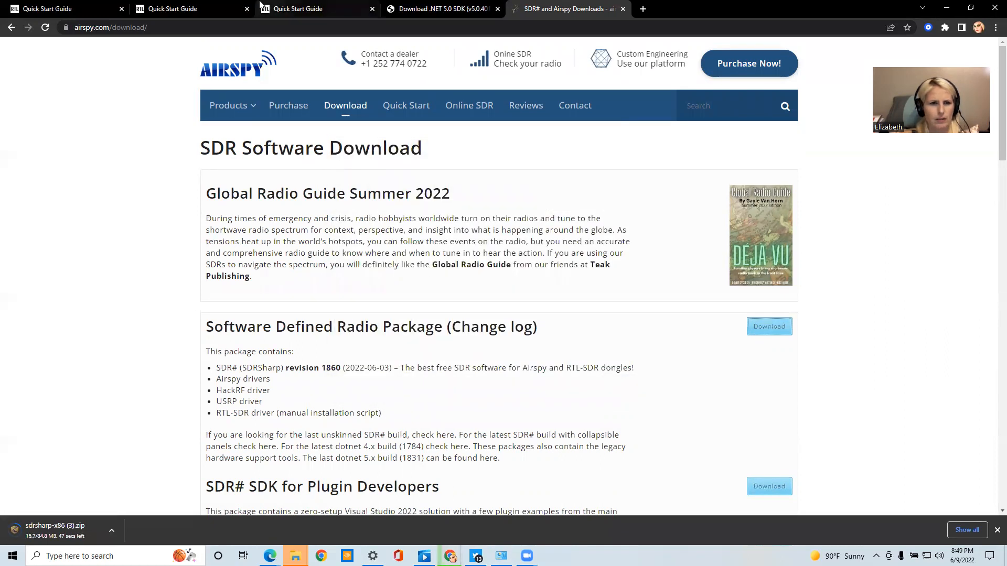
pyautogui.click(314, 6)
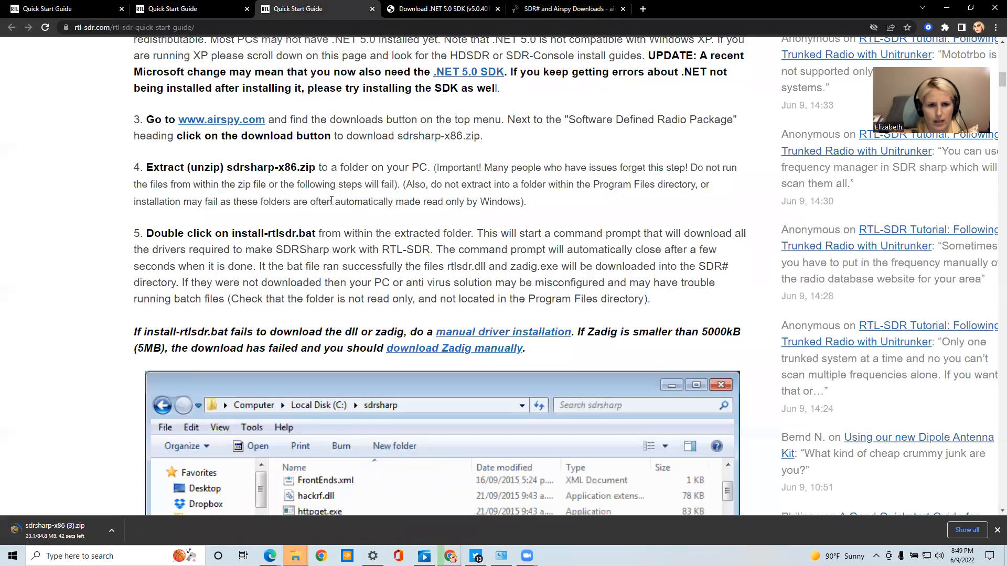
# Show the downloading sdrsharp-x86 (3).zip in its Downloads folder and move that folder window down over the guide
pyautogui.scroll(2, 329, 222)
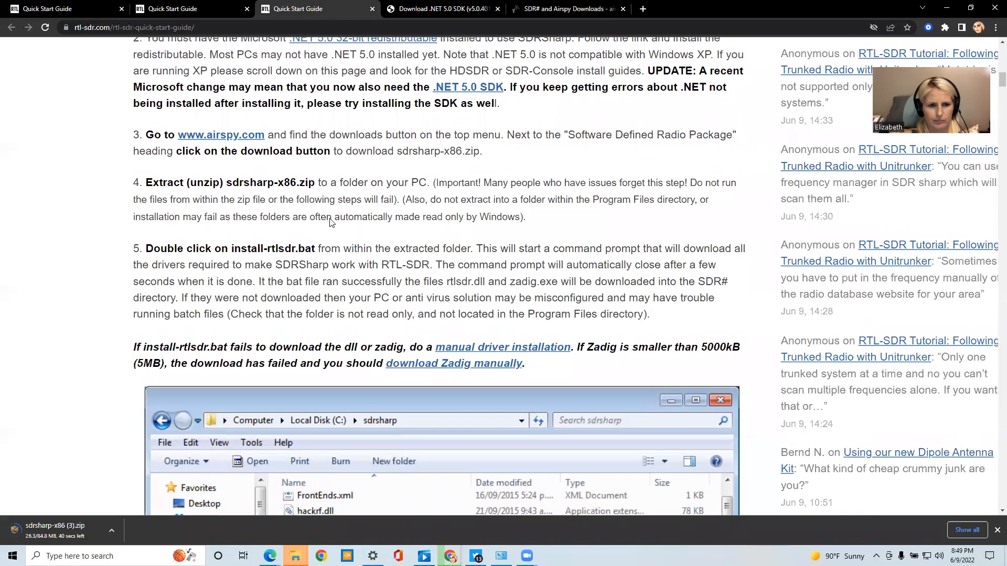
pyautogui.scroll(1, 330, 223)
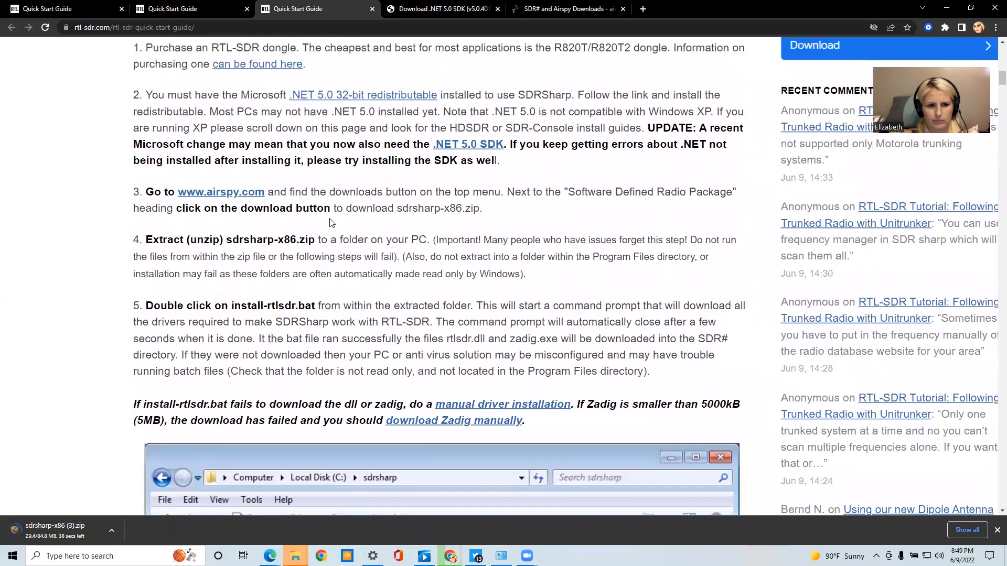
pyautogui.click(113, 528)
pyautogui.click(140, 495)
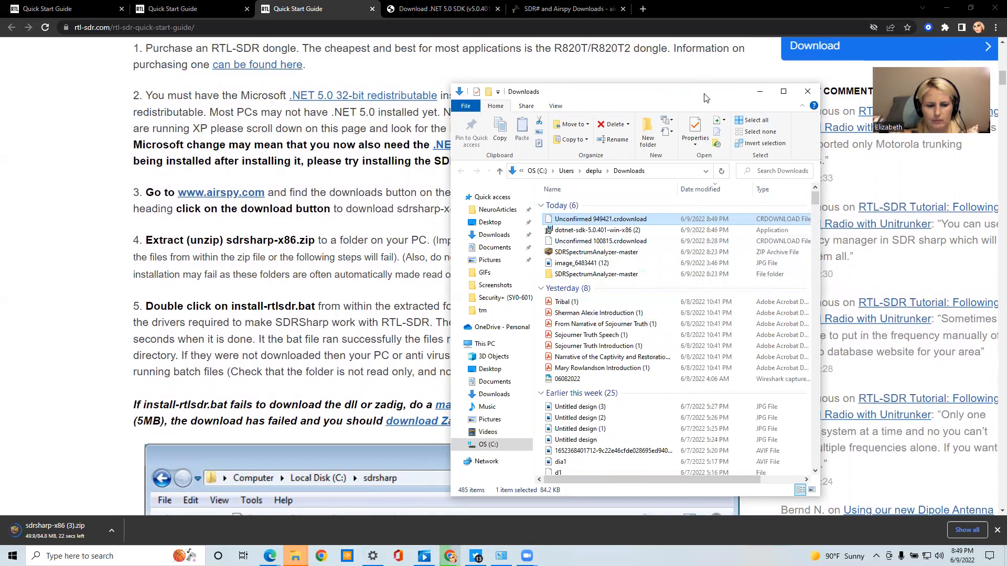
pyautogui.moveTo(705, 98); pyautogui.dragTo(733, 153)
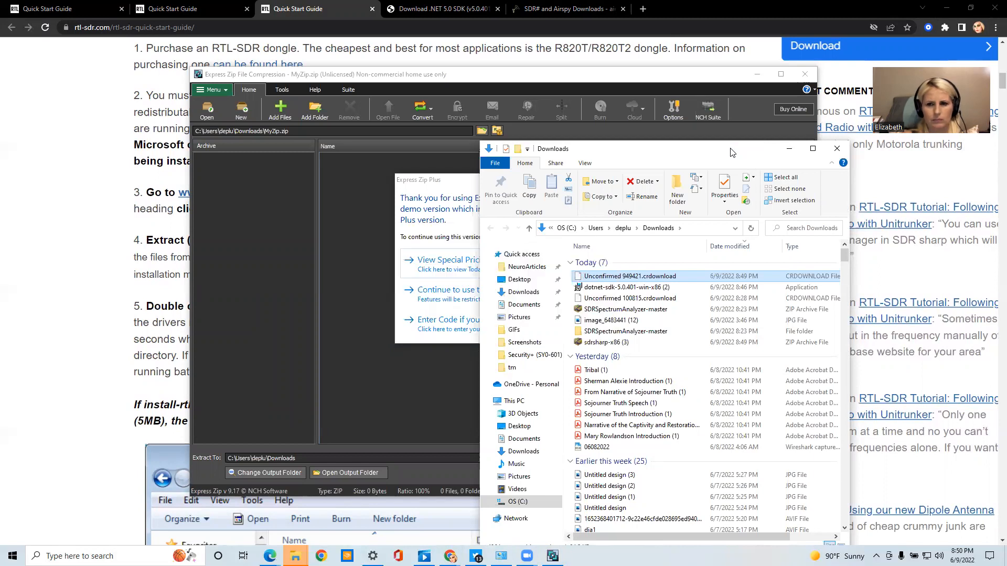
pyautogui.click(819, 151)
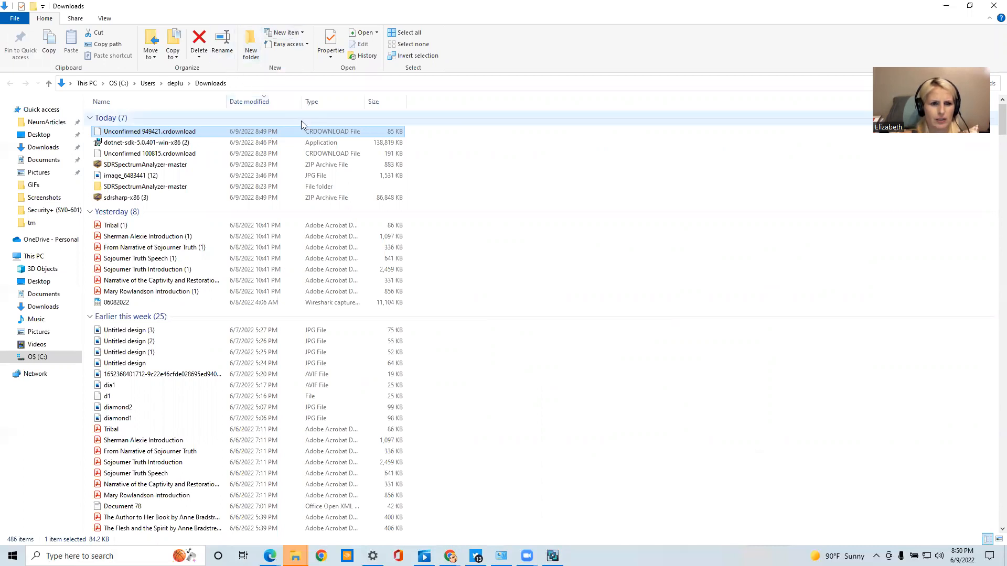
pyautogui.rightClick(290, 131)
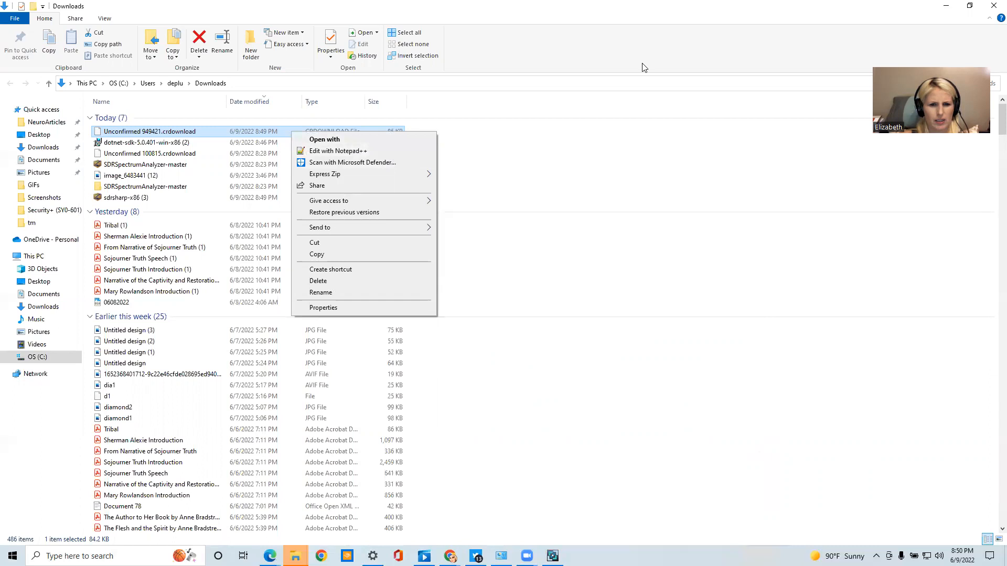
pyautogui.click(944, 6)
pyautogui.click(944, 5)
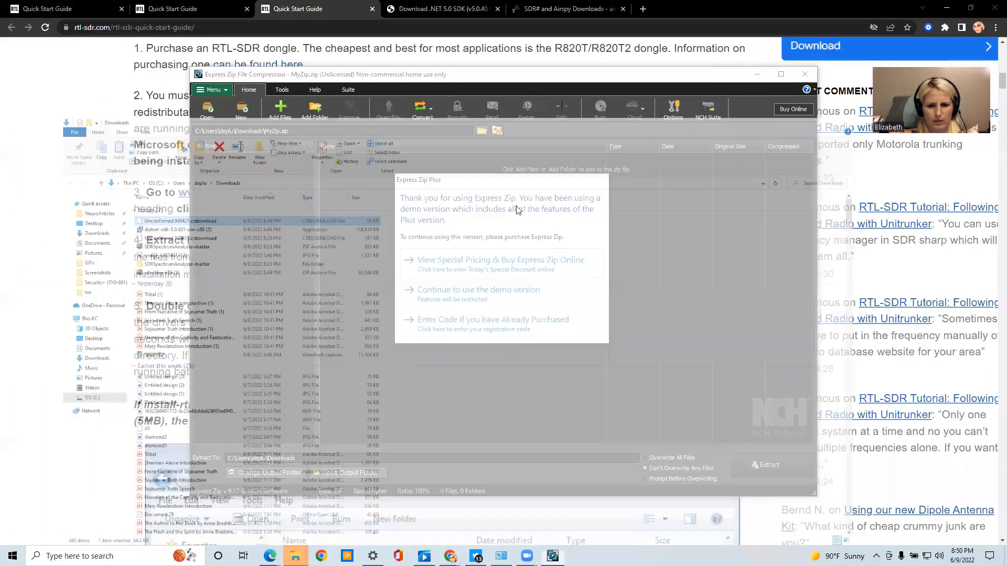
# Continue with the Express Zip demo version and set the extraction location to a new Desktop folder named SDR
pyautogui.click(478, 289)
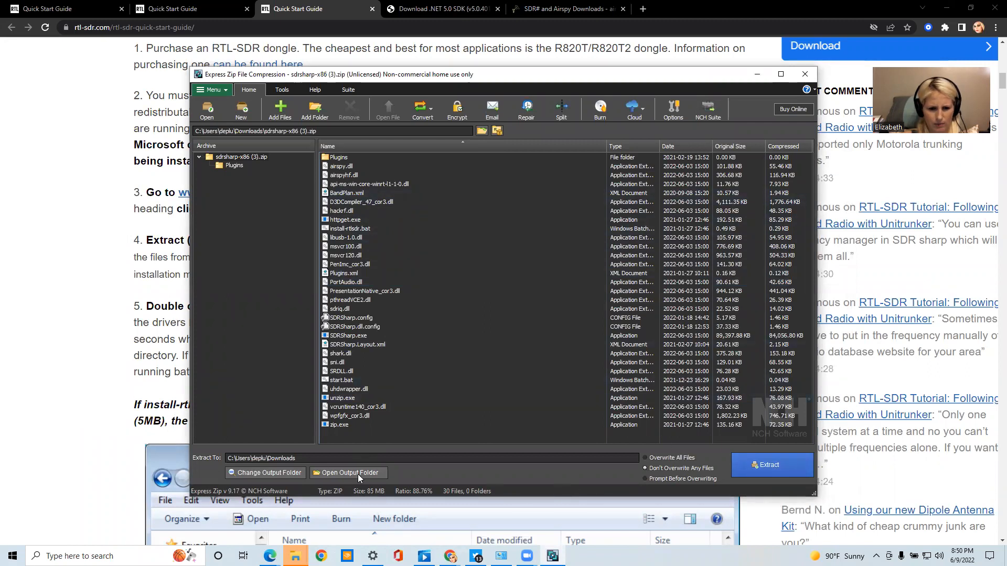
pyautogui.click(273, 472)
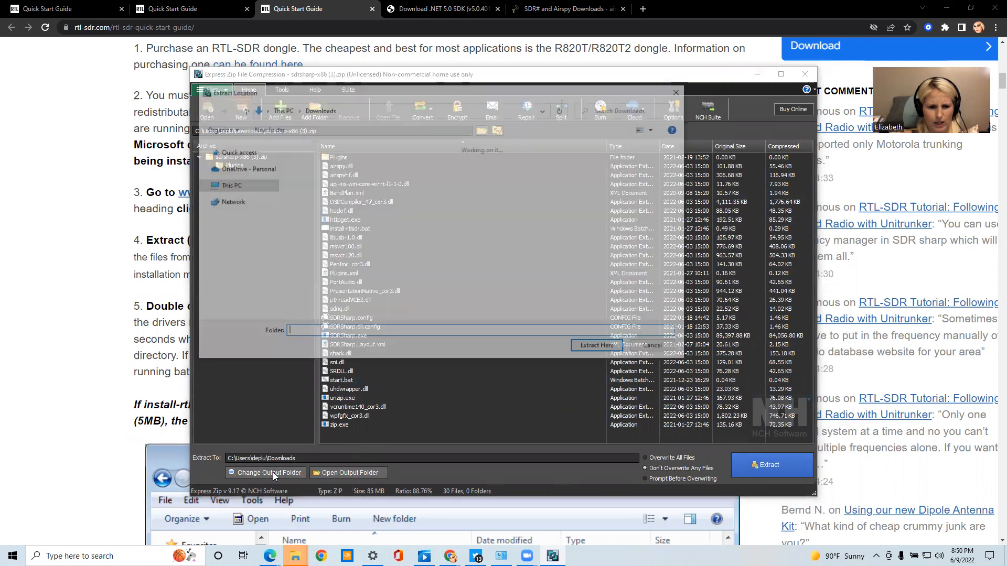
pyautogui.click(247, 226)
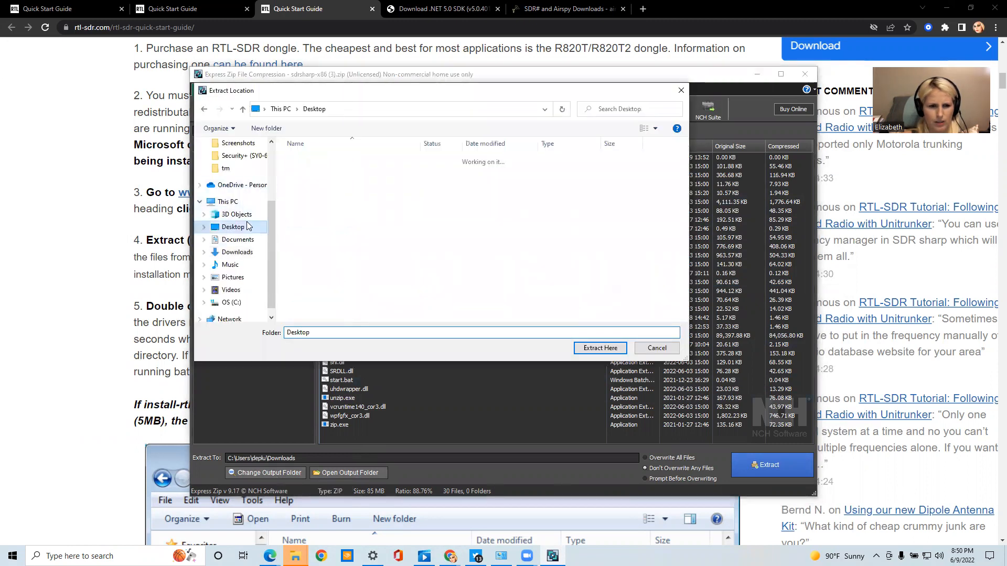
pyautogui.click(262, 131)
pyautogui.write('SDR')
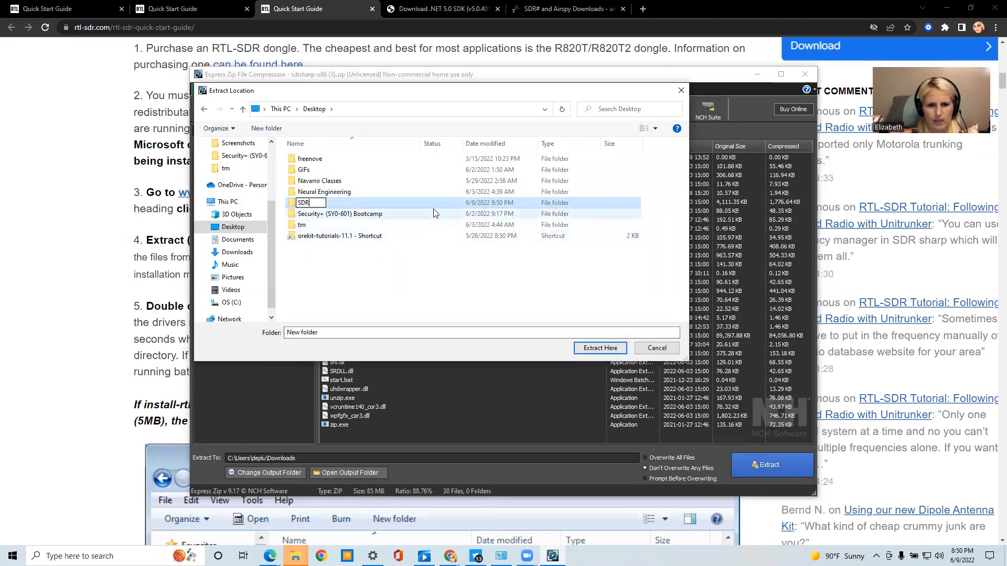
pyautogui.press('Return')
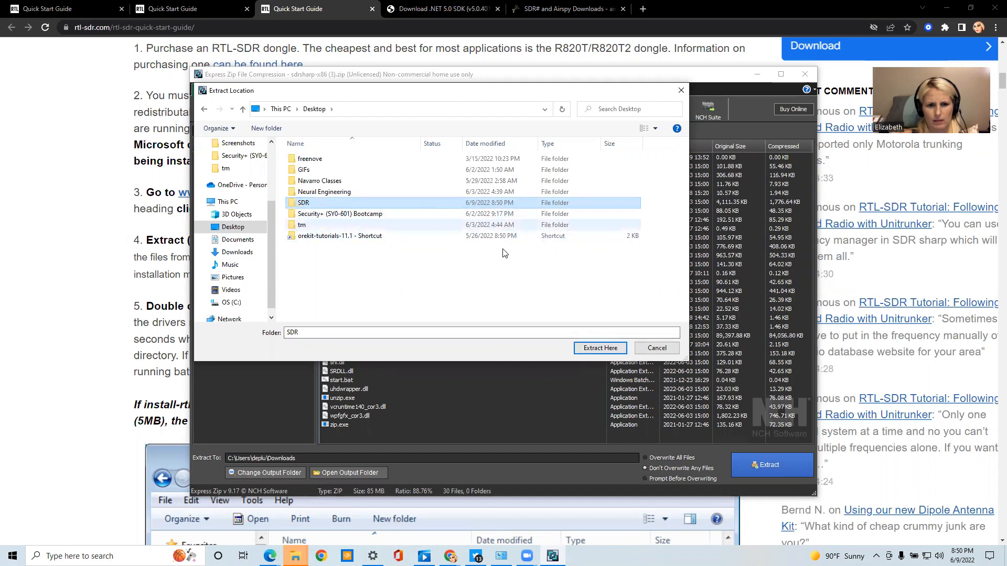
pyautogui.click(598, 348)
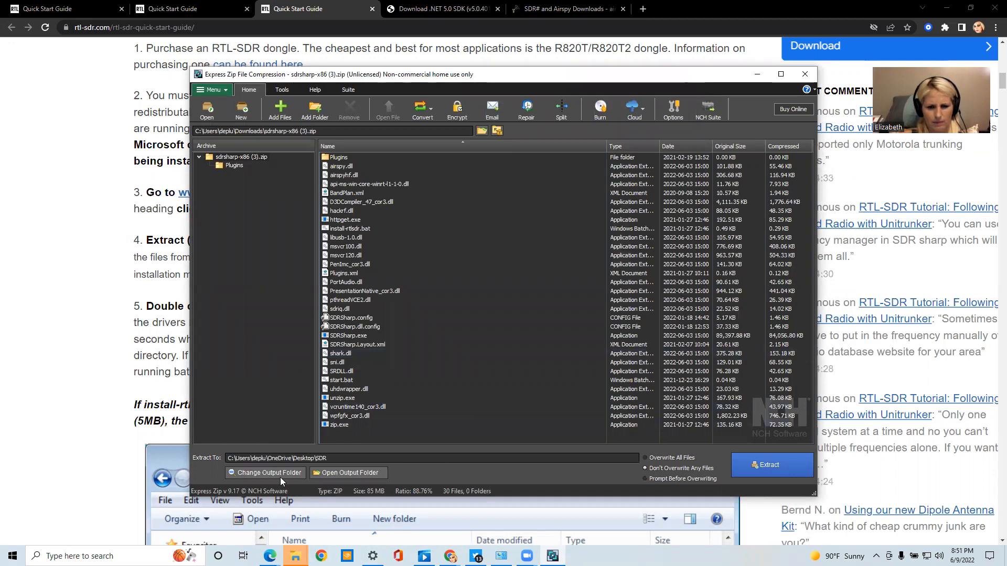
# Choose the Desktop's SDR folder as the archive's extraction location once more
pyautogui.click(265, 471)
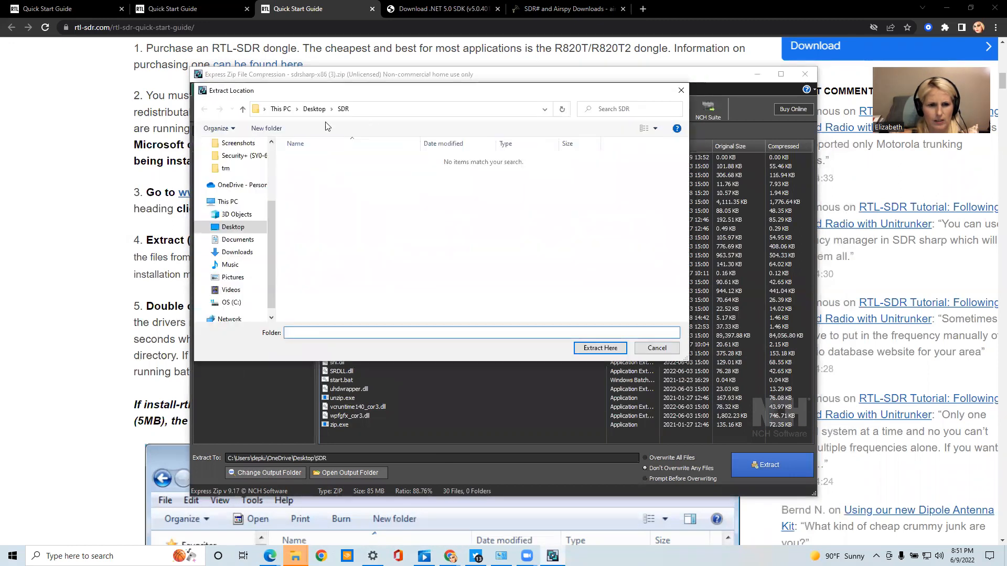
pyautogui.click(236, 230)
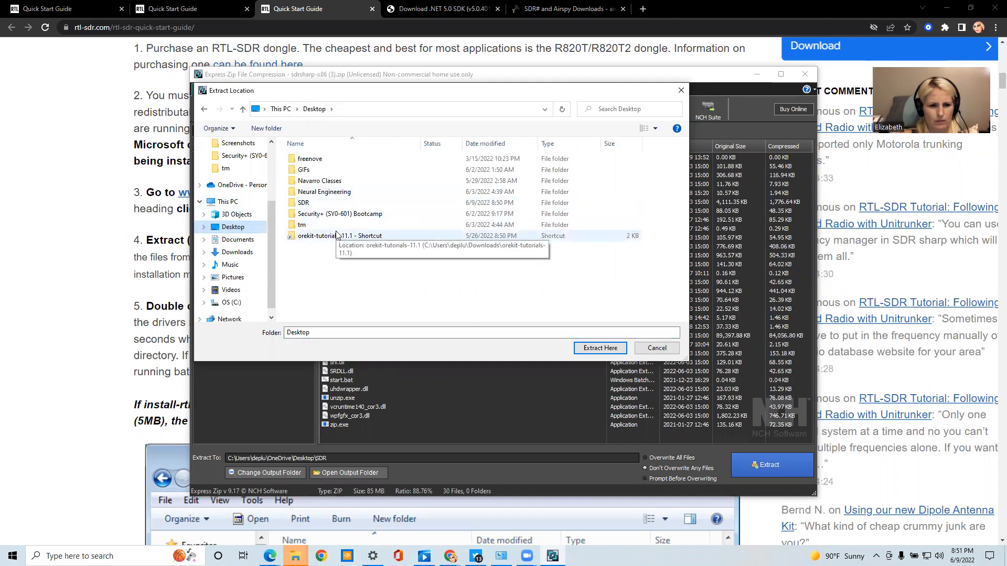
pyautogui.scroll(-1, 217, 258)
pyautogui.scroll(3, 217, 258)
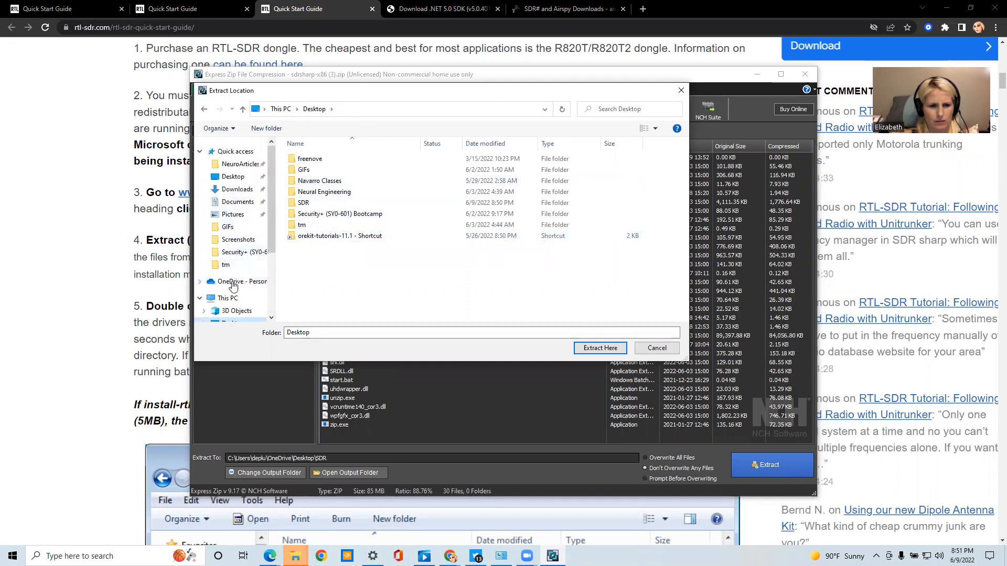
pyautogui.scroll(-2, 235, 287)
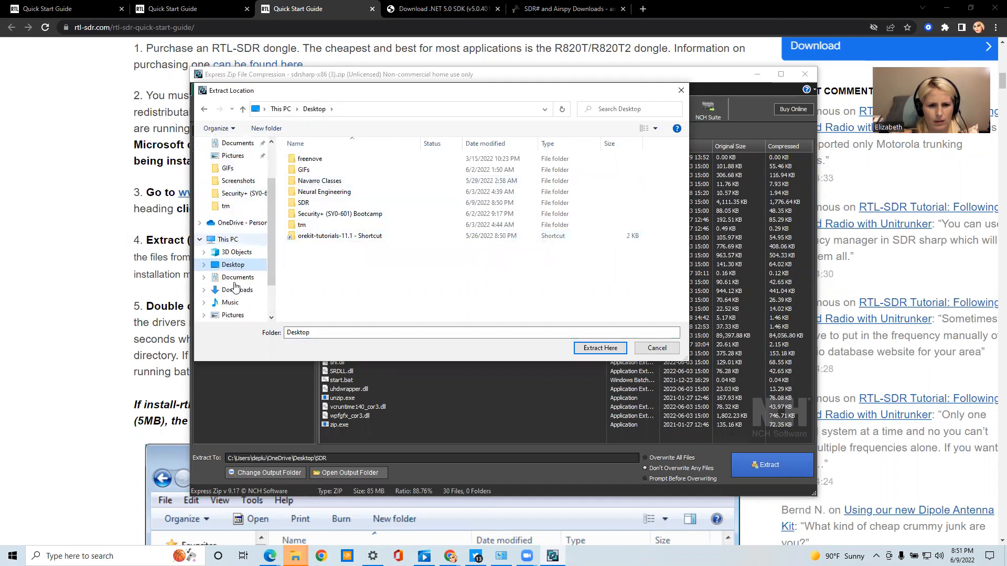
pyautogui.click(325, 202)
pyautogui.click(598, 348)
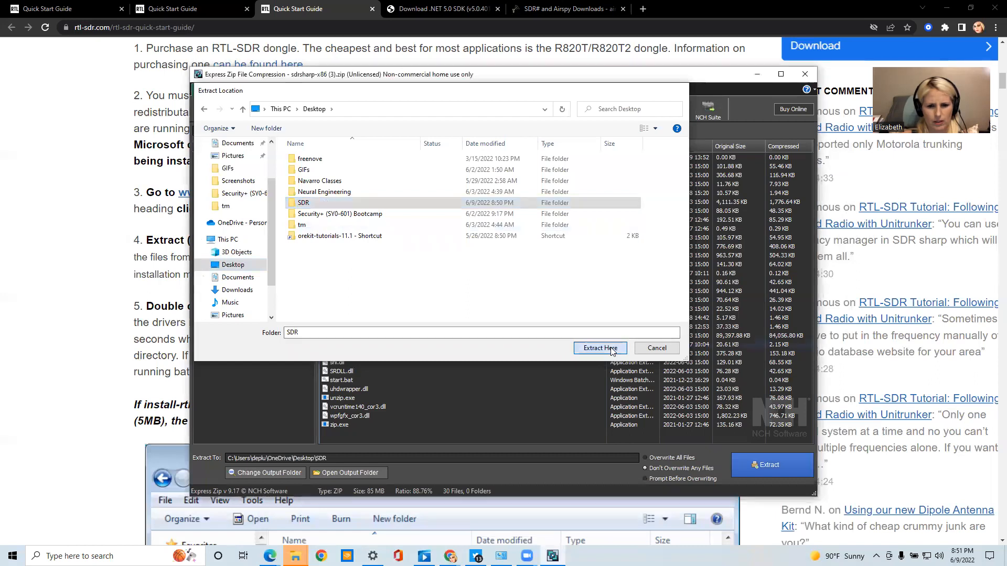
# Extract sdrsharp-x86 (3).zip into the SDR folder and open the extracted files, leaving Express Zip closed
pyautogui.click(766, 469)
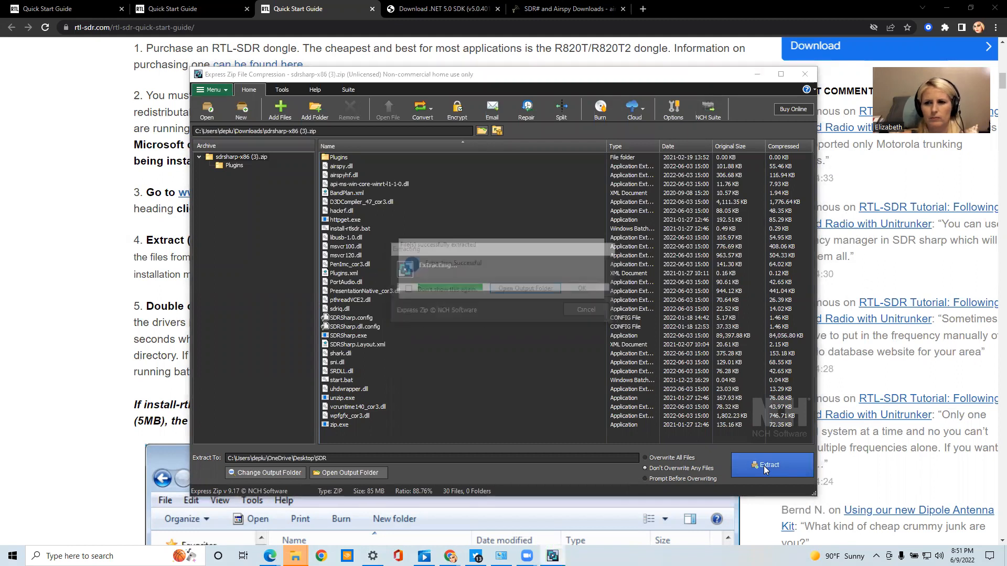
pyautogui.click(531, 289)
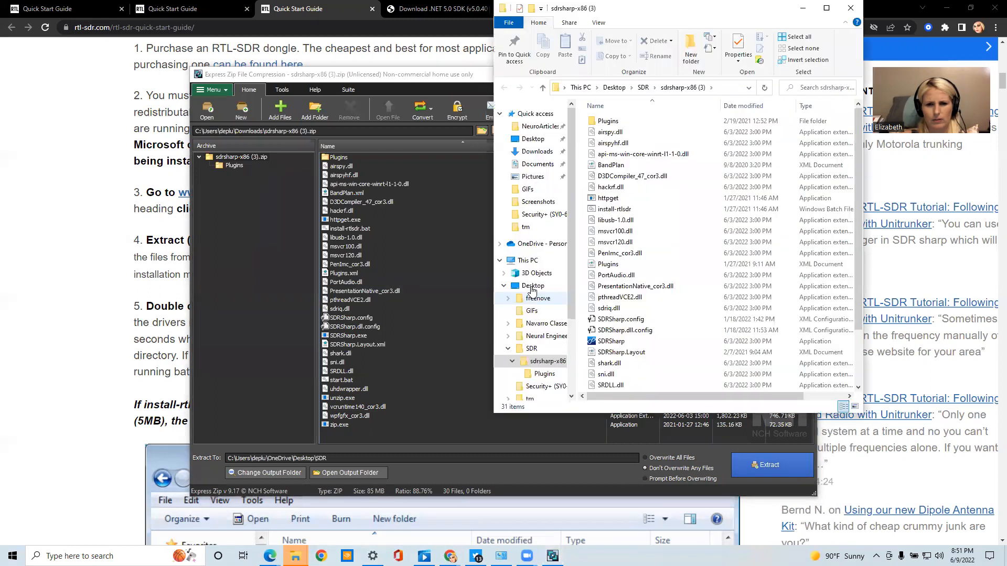
pyautogui.click(440, 76)
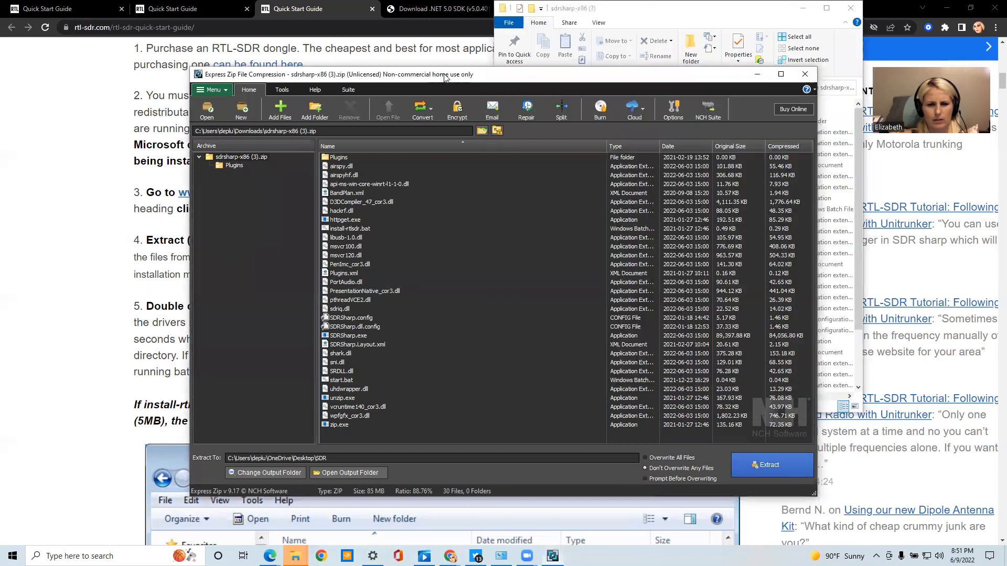
pyautogui.click(811, 80)
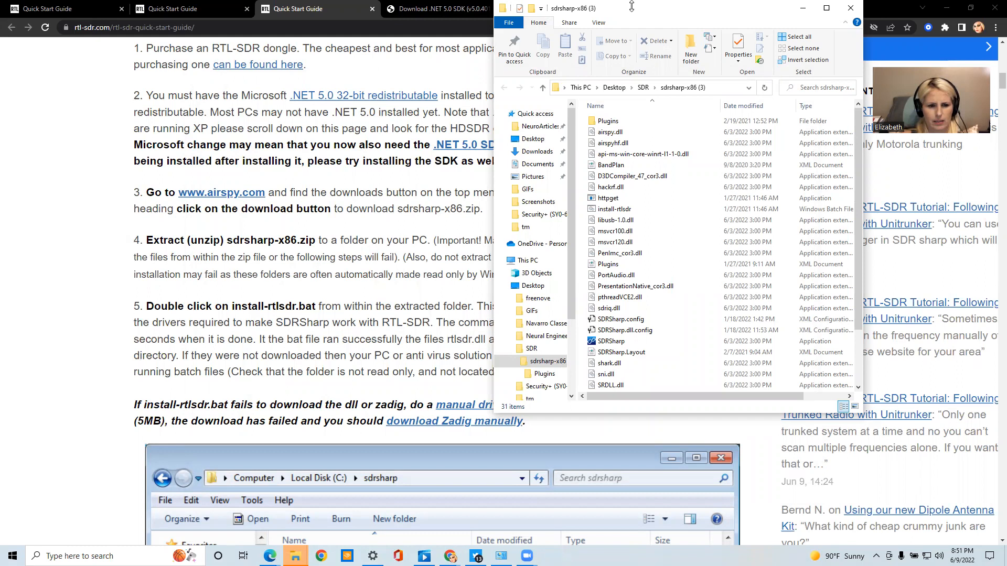
# Enlarge the extracted sdrsharp-x86 (3) folder window and run the install-rtlsdr batch file from it
pyautogui.moveTo(632, 7); pyautogui.dragTo(619, 49)
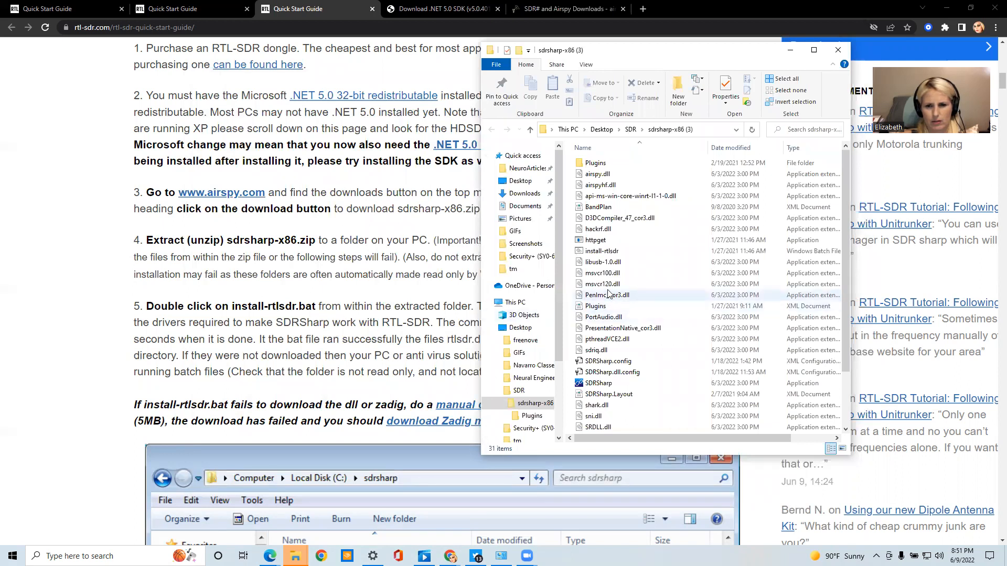
pyautogui.scroll(-2, 607, 294)
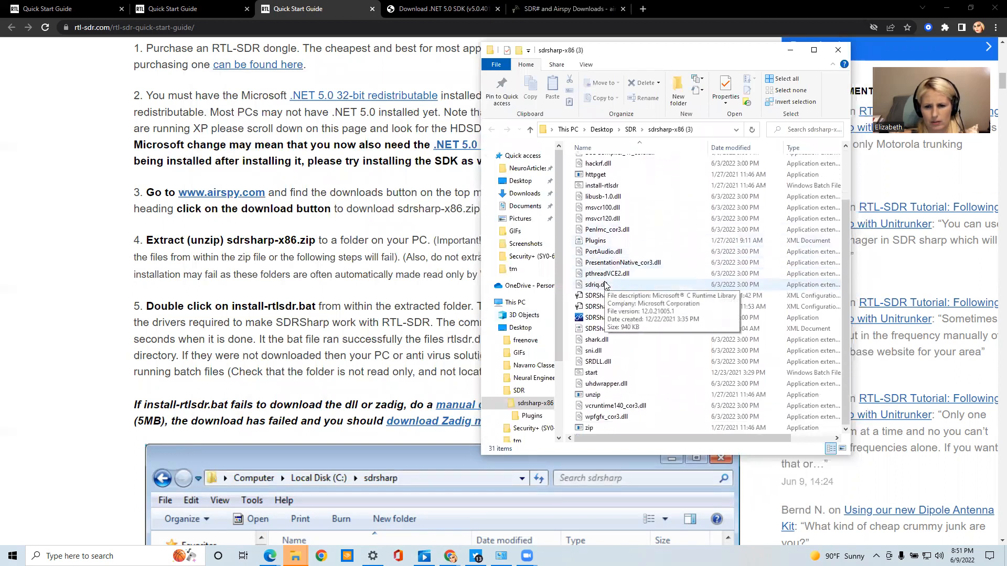
pyautogui.click(810, 52)
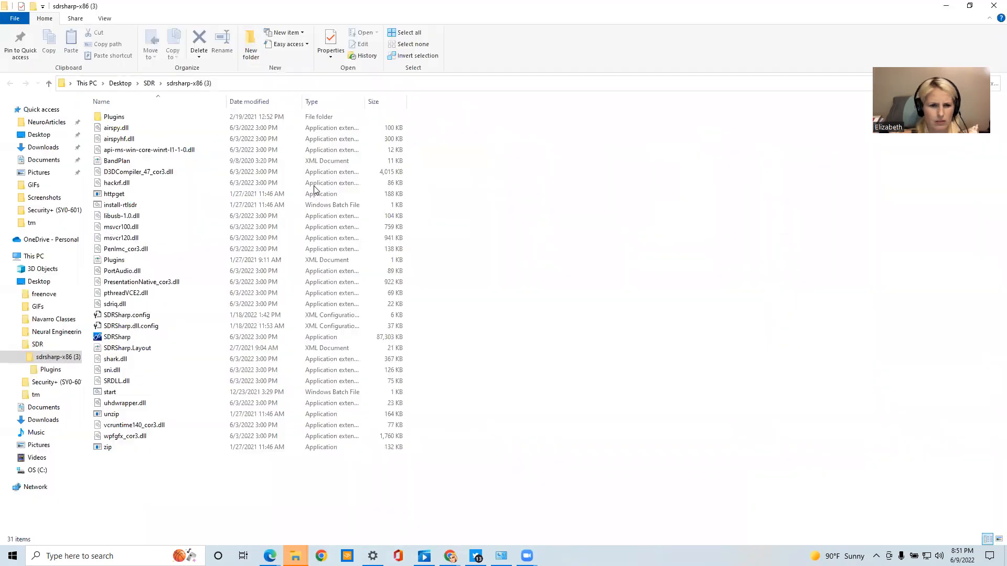
pyautogui.click(318, 206)
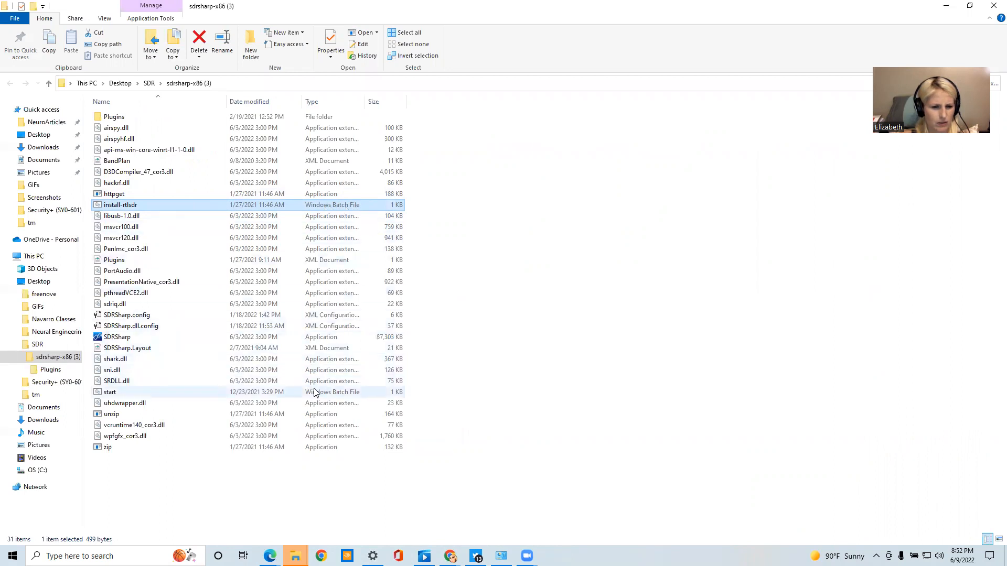
pyautogui.doubleClick(319, 205)
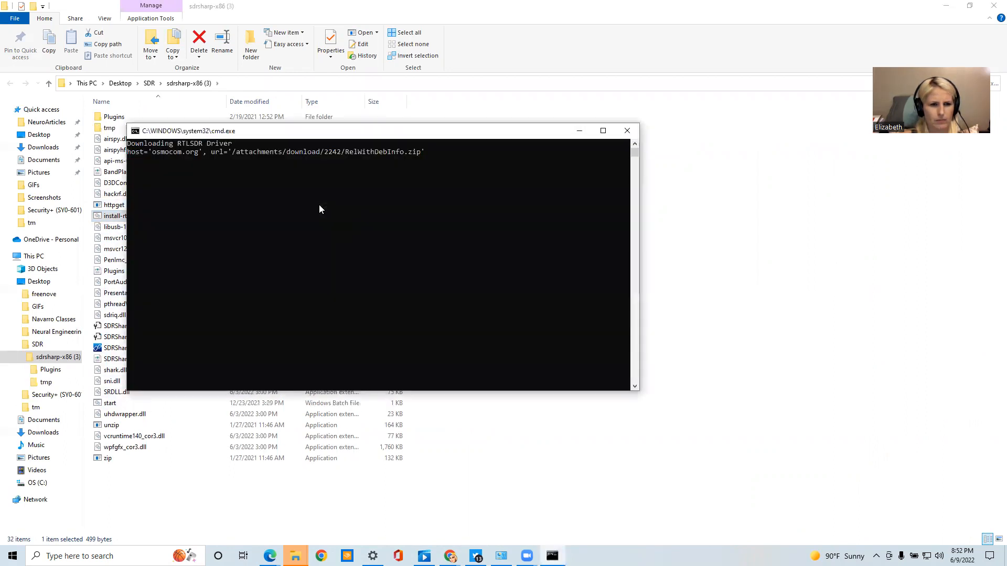
# Restore the folder window to its smaller size and move the command prompt aside to uncover the guide's text
pyautogui.click(969, 5)
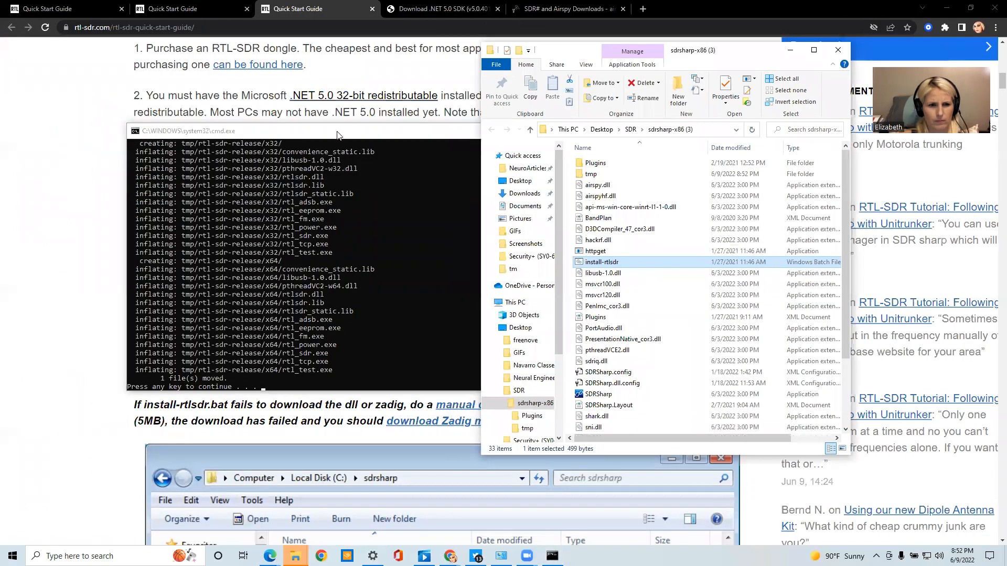
pyautogui.moveTo(337, 135); pyautogui.dragTo(581, 168)
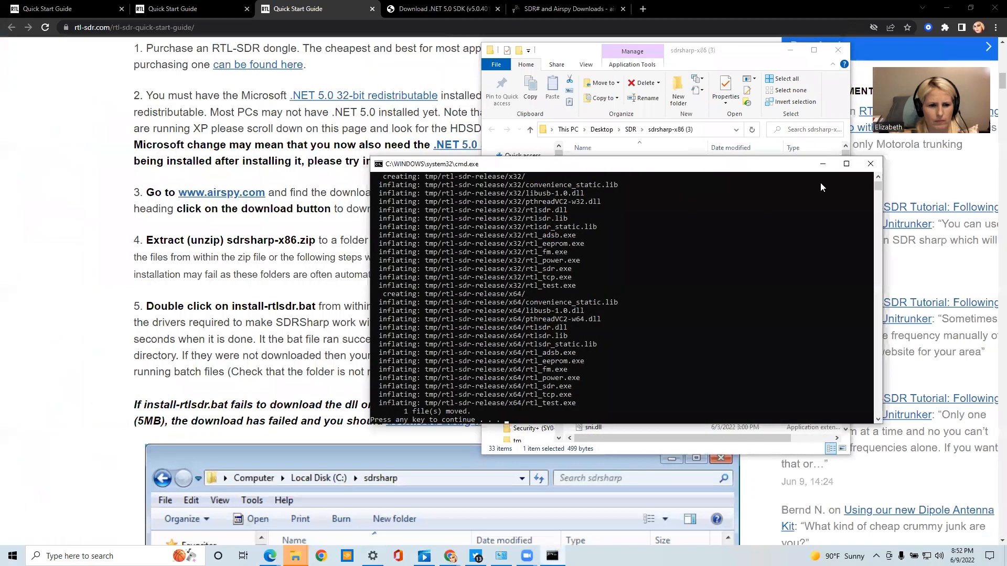
pyautogui.moveTo(820, 164); pyautogui.dragTo(963, 165)
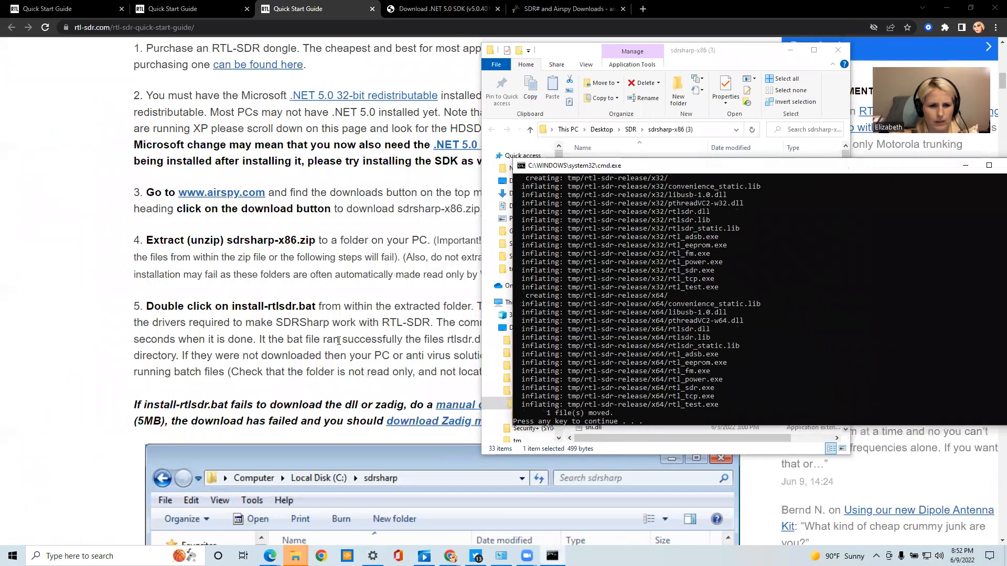
# Read step 5 of the guide on which files install-rtlsdr.bat should download and what to do if it fails
pyautogui.hscroll(5, 338, 341)
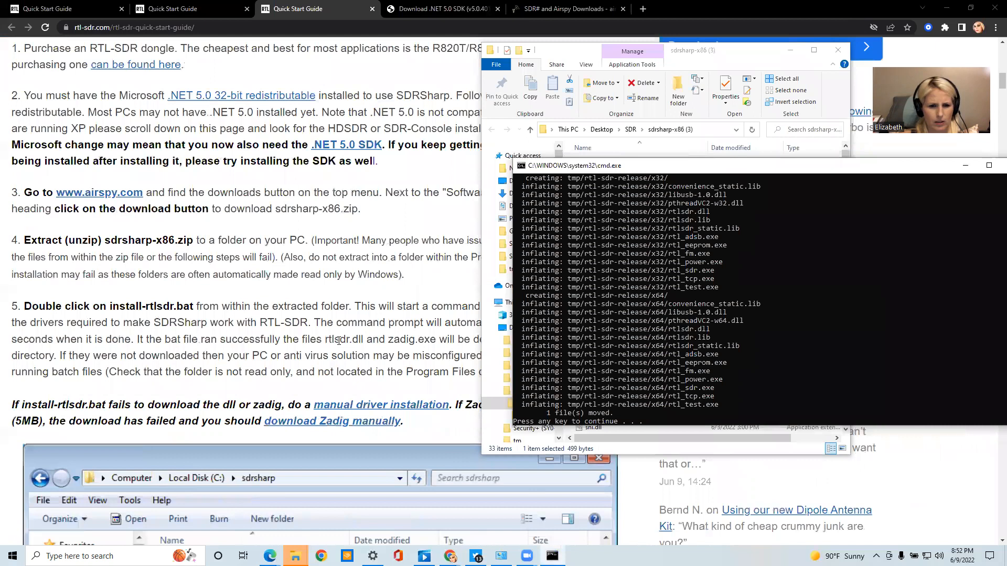
pyautogui.hscroll(5, 338, 341)
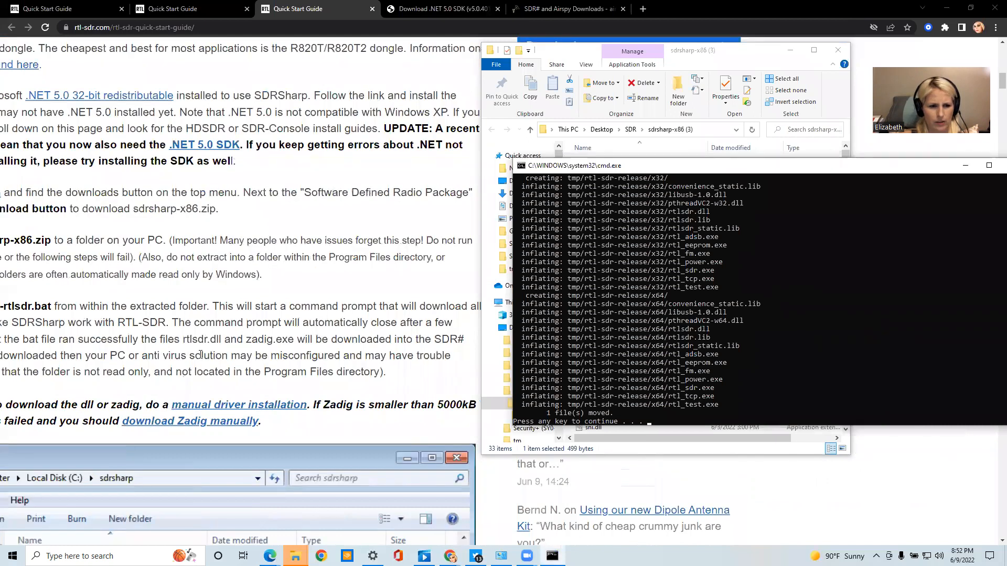
pyautogui.hscroll(-4, 200, 354)
pyautogui.hscroll(-2, 201, 354)
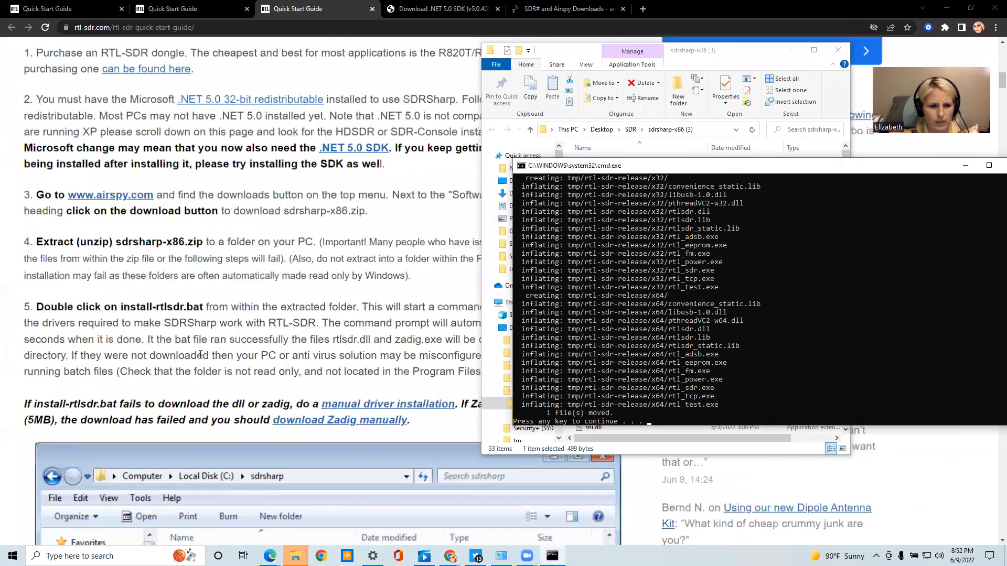
pyautogui.scroll(-2, 201, 355)
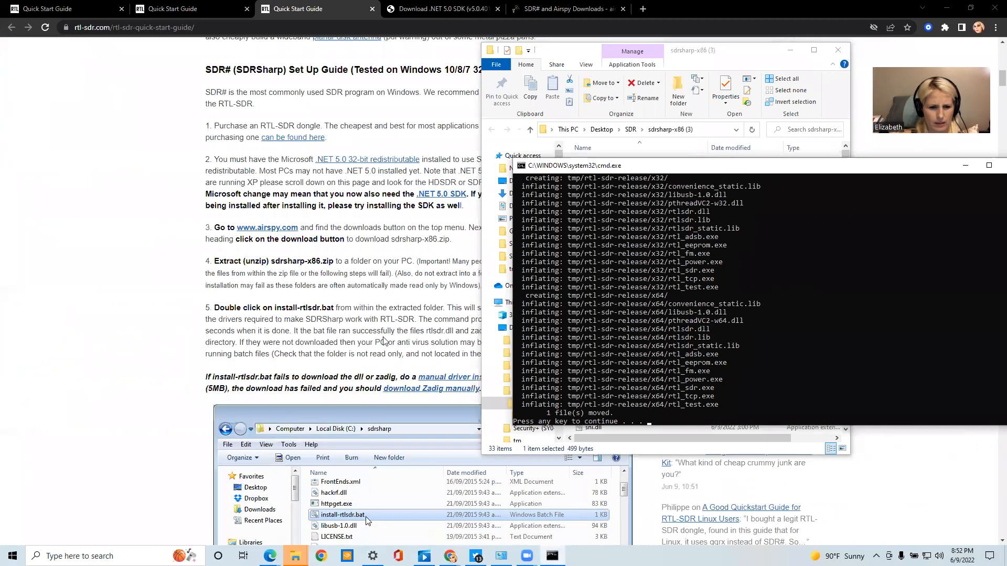
pyautogui.scroll(1, 384, 341)
pyautogui.scroll(2, 385, 341)
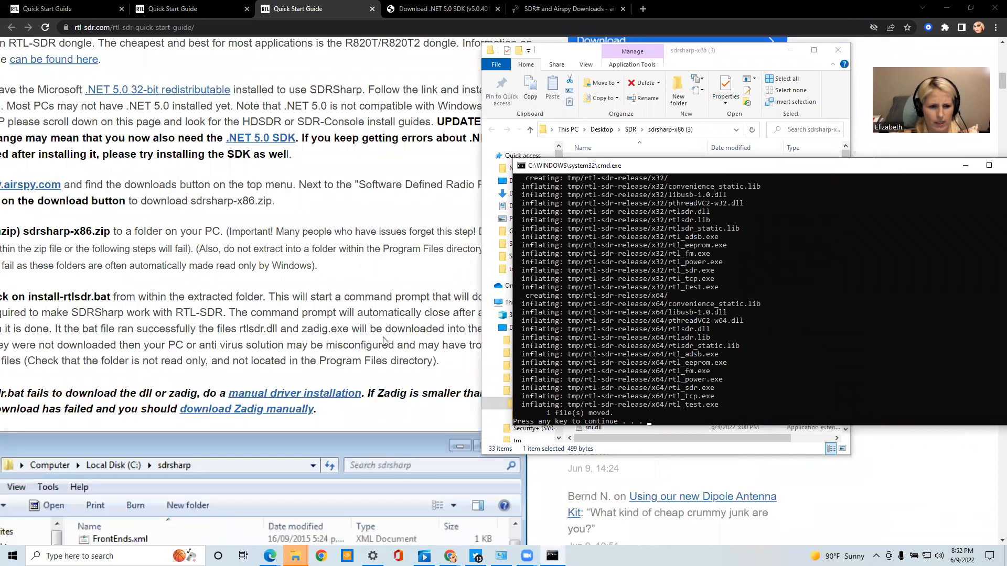
# Reread step 5 of the guide about the install-rtlsdr.bat downloads and the fallback links for a failed driver or Zadig download
pyautogui.hscroll(2, 382, 338)
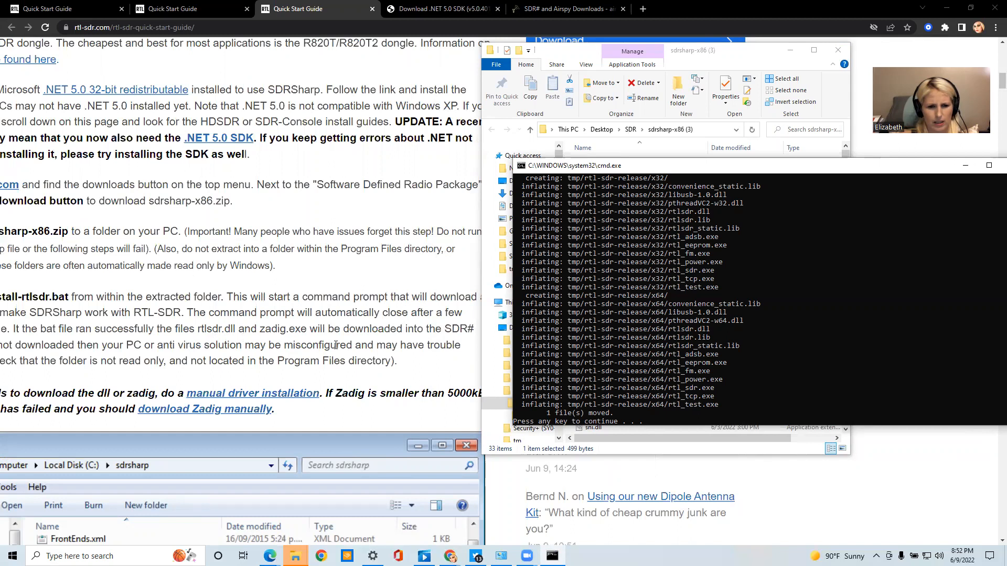
pyautogui.hscroll(-3, 336, 346)
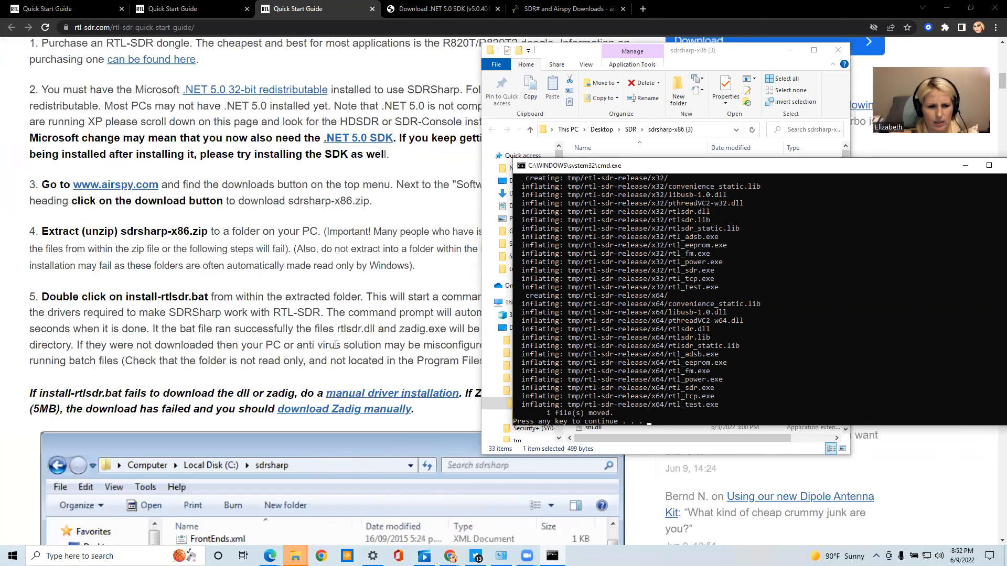
pyautogui.hscroll(-2, 335, 345)
pyautogui.hscroll(3, 336, 345)
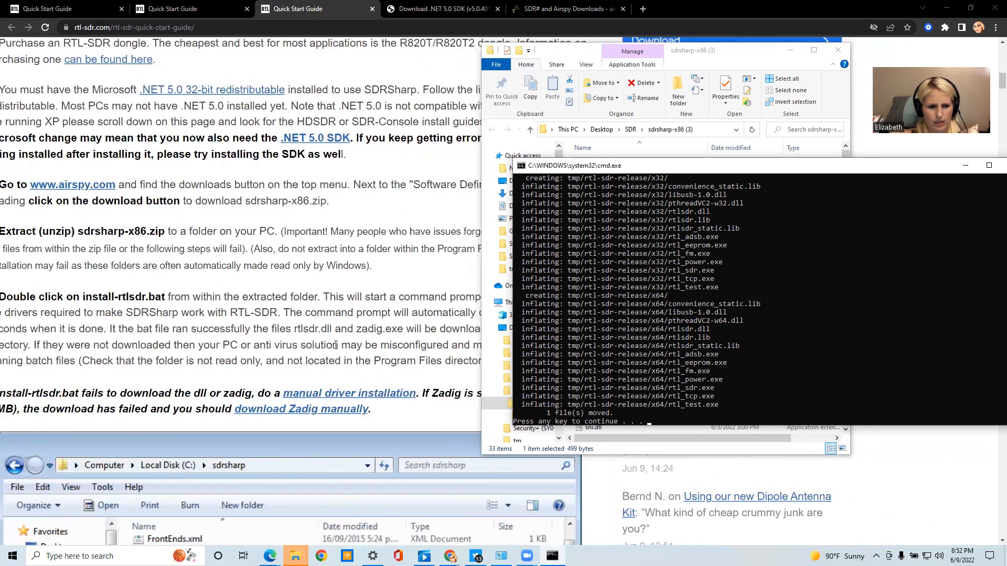
pyautogui.scroll(-2, 336, 345)
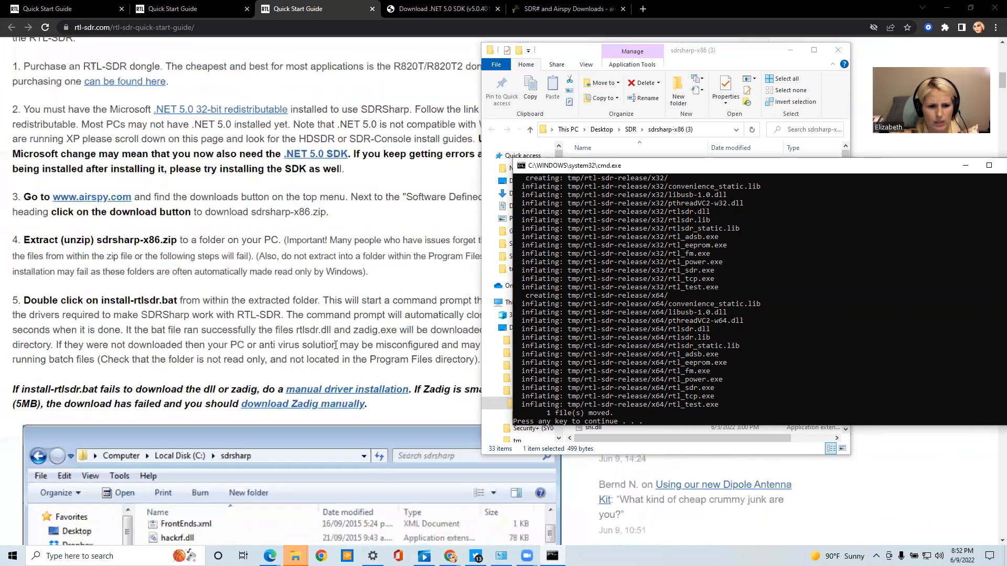
pyautogui.scroll(-1, 336, 345)
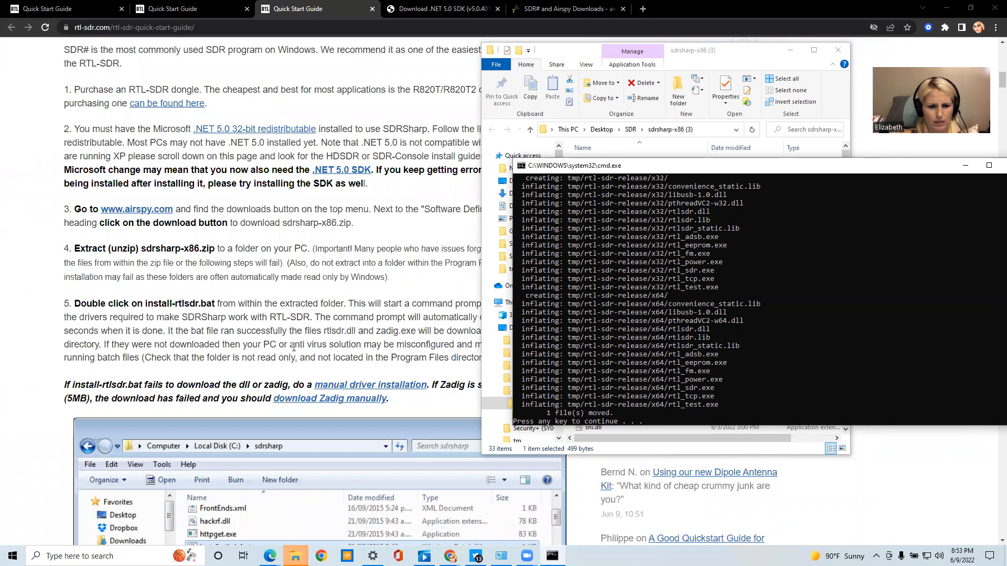
pyautogui.scroll(-3, 294, 347)
pyautogui.scroll(-1, 294, 347)
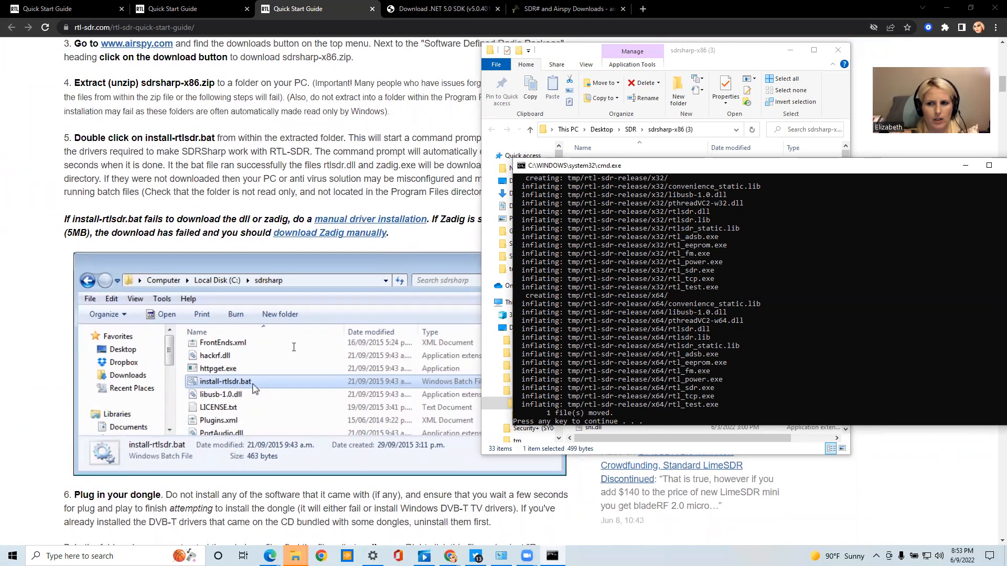
# Read the guide's step 6 on plugging in the dongle and dismiss the finished install-rtlsdr command prompt
pyautogui.scroll(-1, 293, 348)
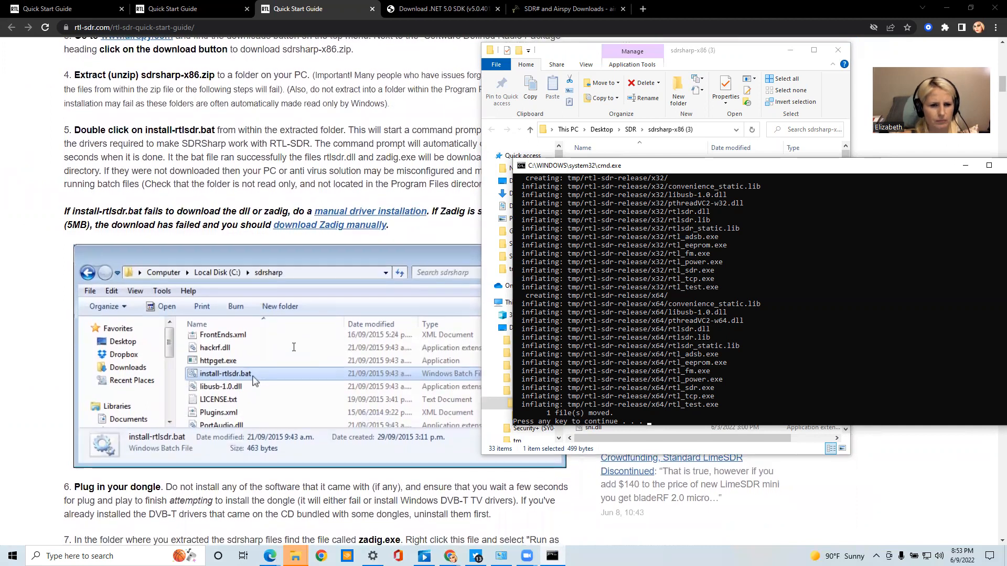
pyautogui.scroll(-1, 294, 348)
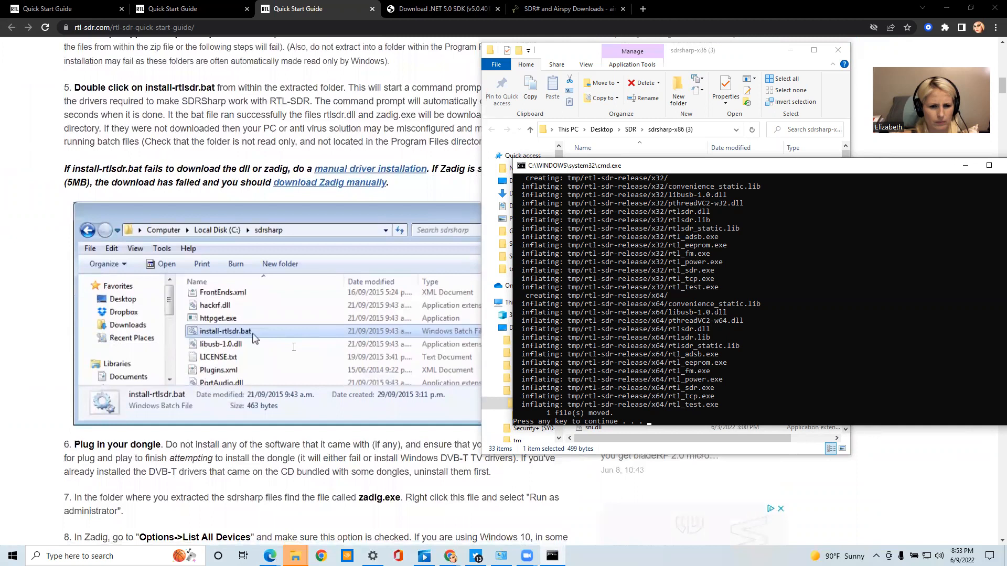
pyautogui.scroll(-2, 294, 347)
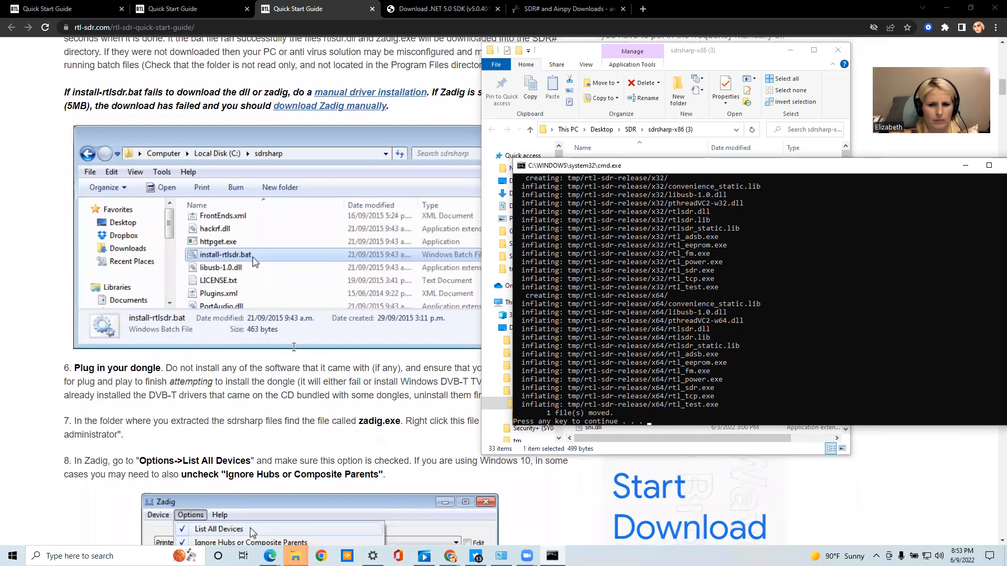
pyautogui.scroll(-1, 293, 347)
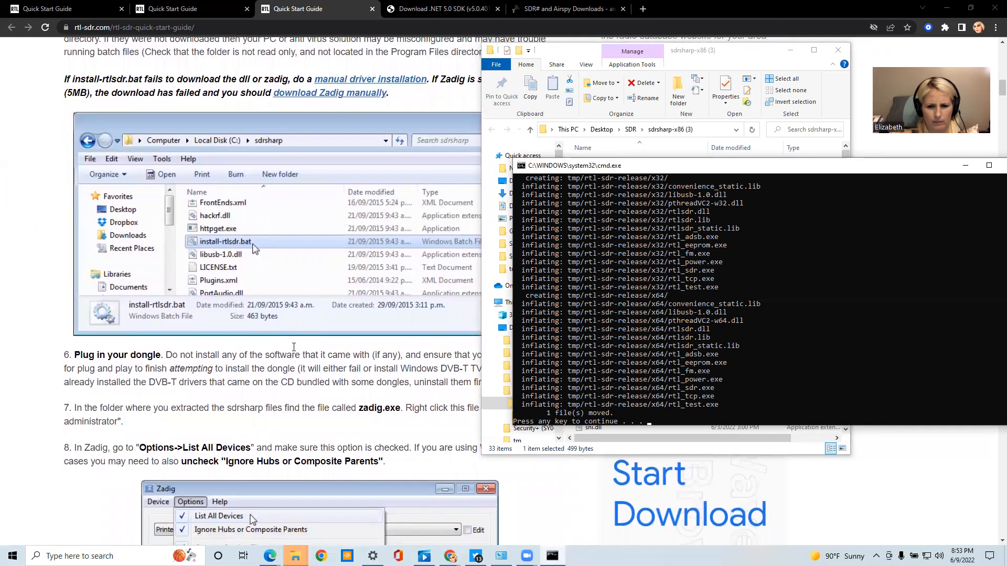
pyautogui.press('Return')
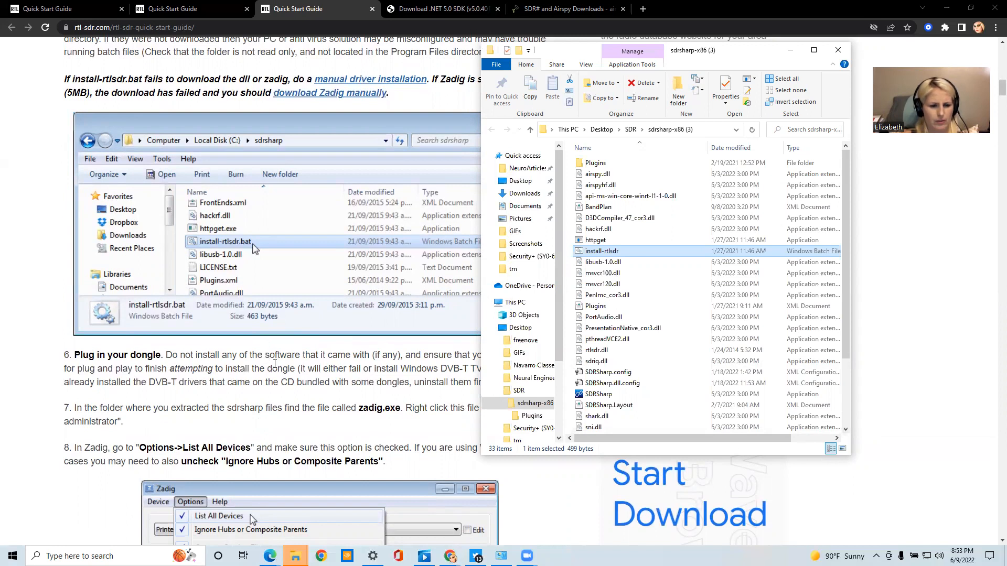
# Review guide steps 5 to 8 again, covering the install-rtlsdr.bat download check, plugging in the dongle and running zadig.exe
pyautogui.scroll(1, 275, 364)
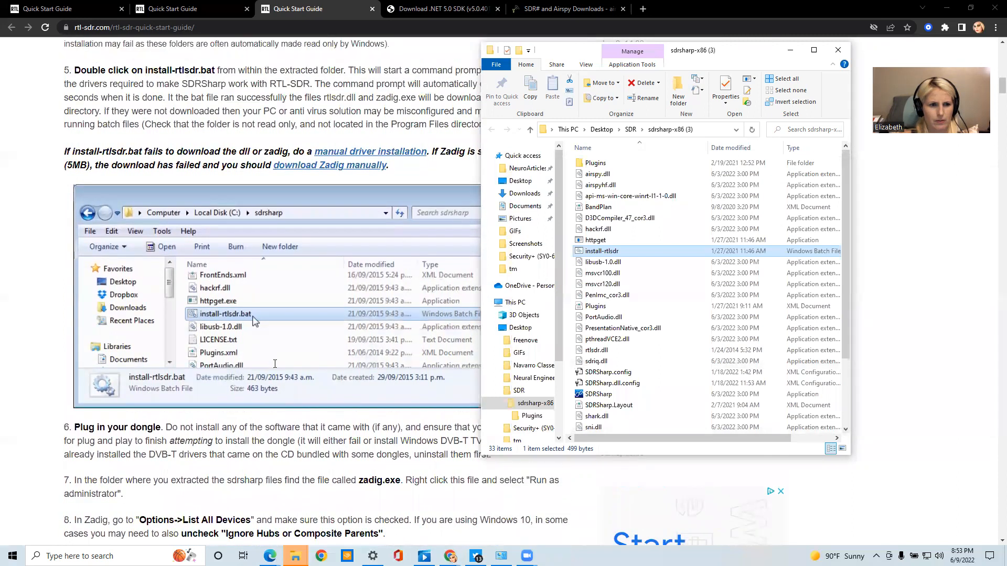
pyautogui.scroll(2, 274, 364)
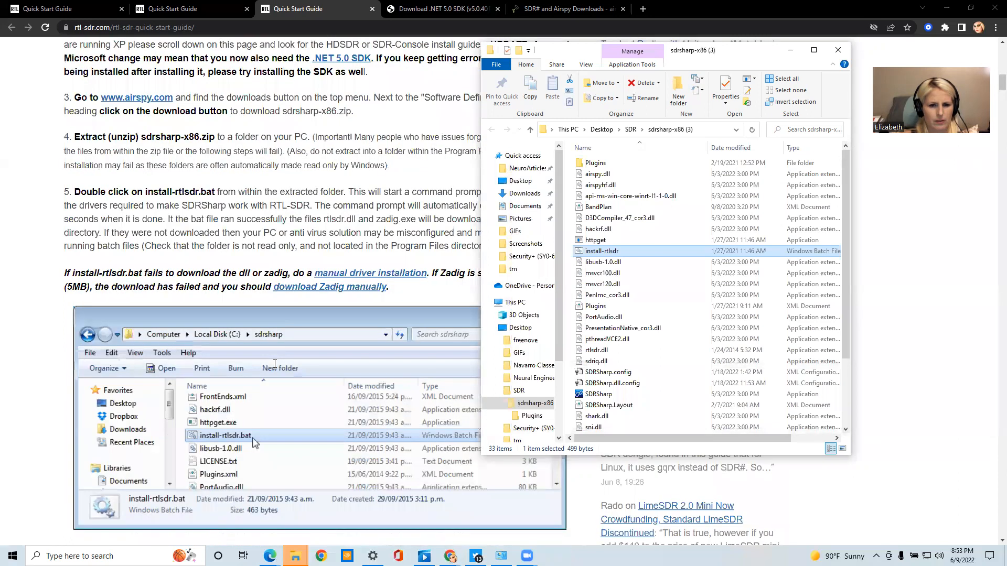
pyautogui.scroll(3, 274, 364)
pyautogui.scroll(1, 274, 364)
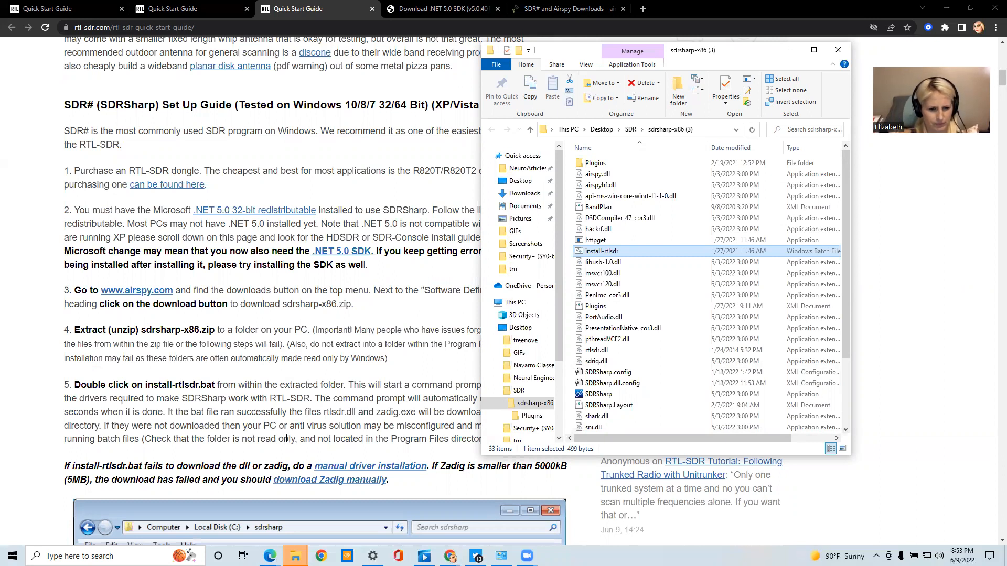
pyautogui.scroll(-5, 287, 438)
pyautogui.scroll(-4, 286, 439)
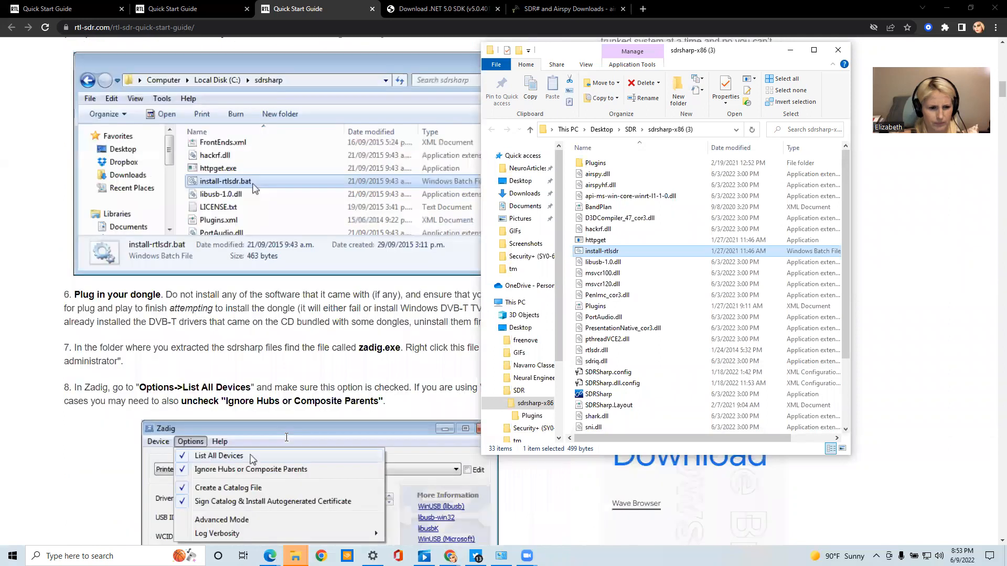
pyautogui.scroll(1, 286, 438)
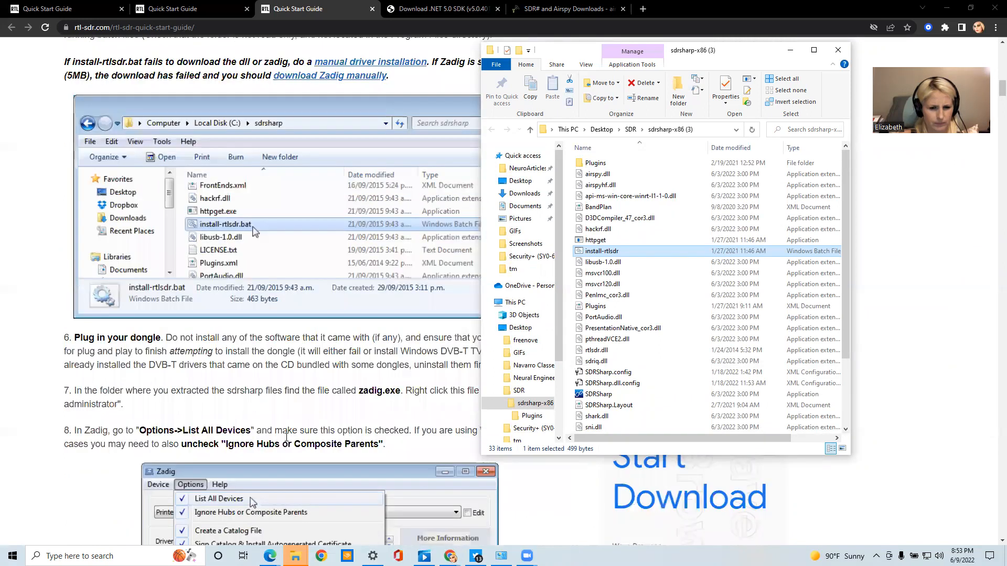
pyautogui.scroll(3, 286, 439)
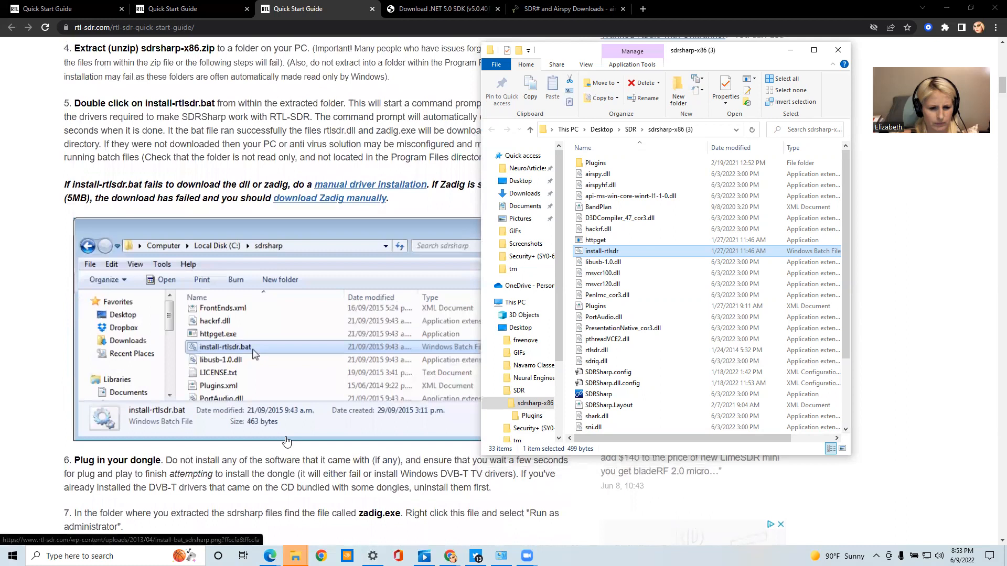
pyautogui.scroll(-1, 286, 441)
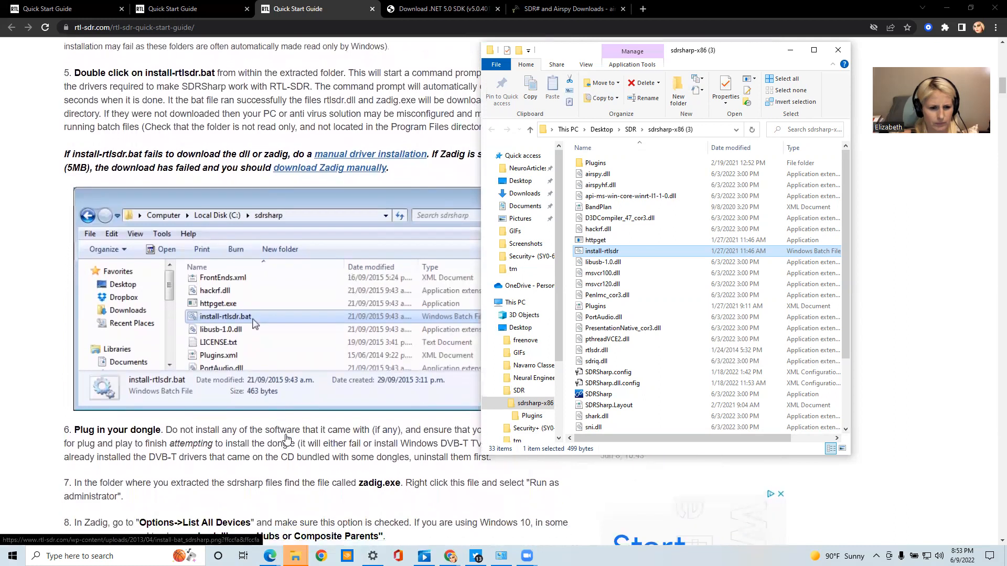
pyautogui.scroll(-1, 286, 438)
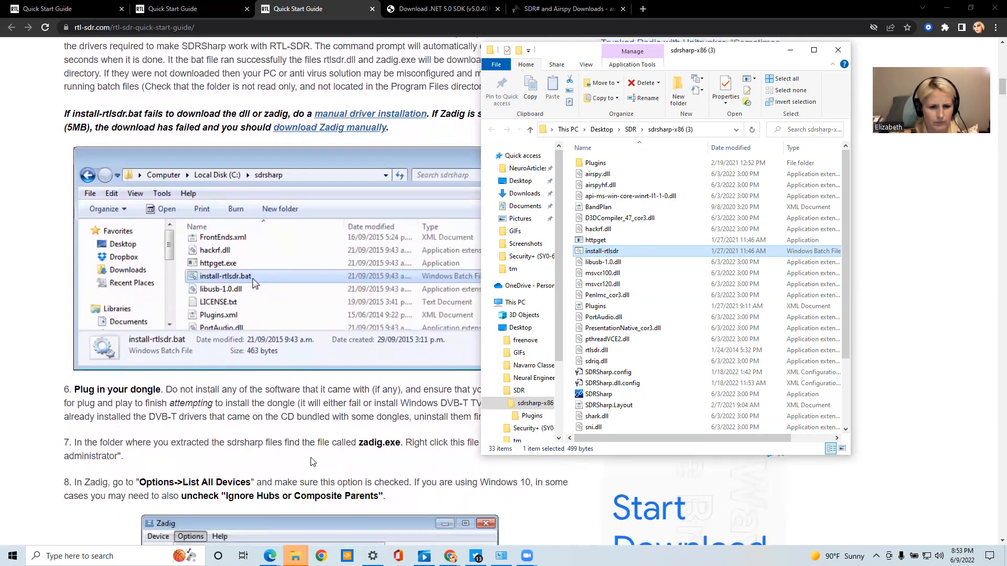
pyautogui.scroll(1, 330, 455)
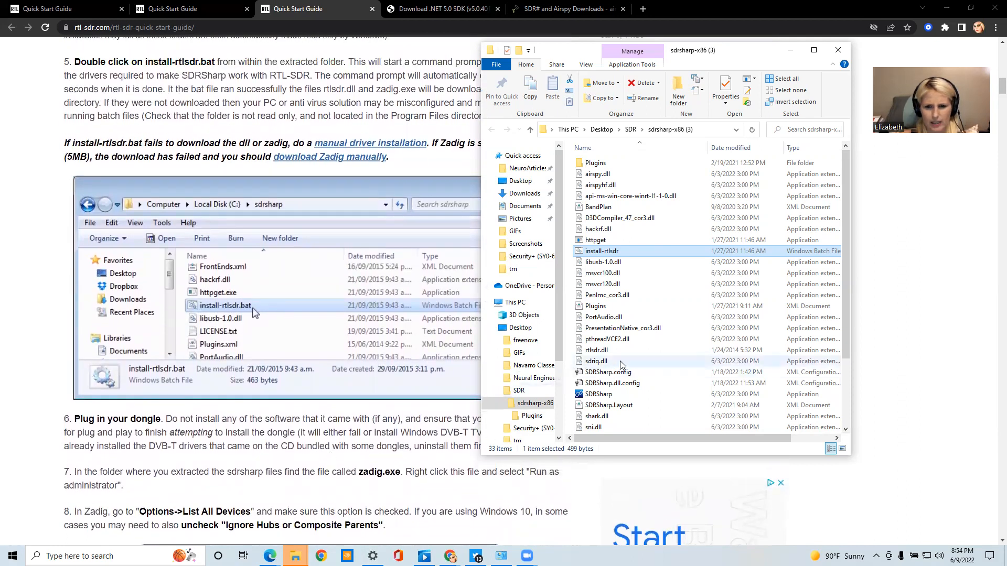
# Find the zadig application in the extracted sdrsharp-x86 (3) folder and select it
pyautogui.scroll(-3, 621, 365)
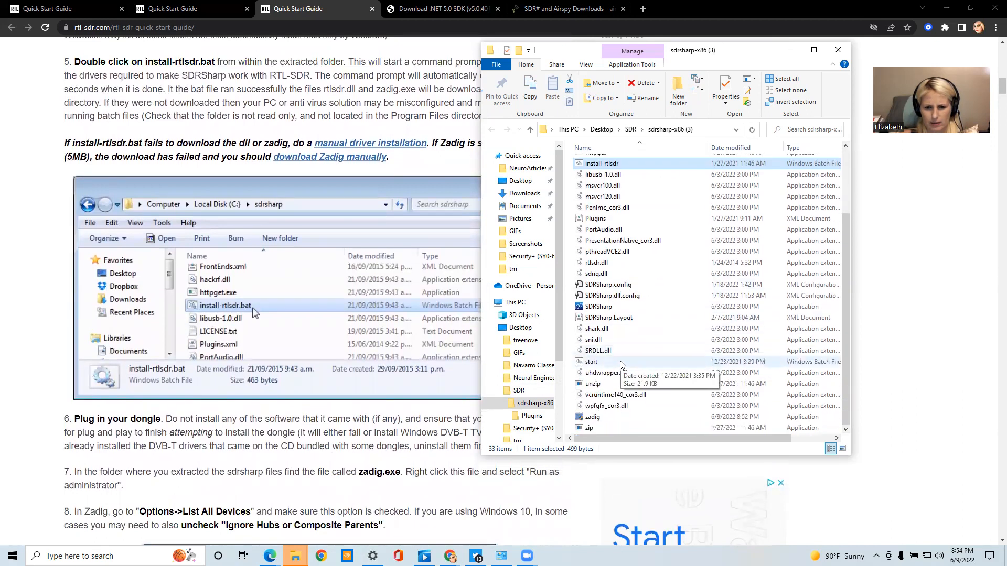
pyautogui.moveTo(606, 421)
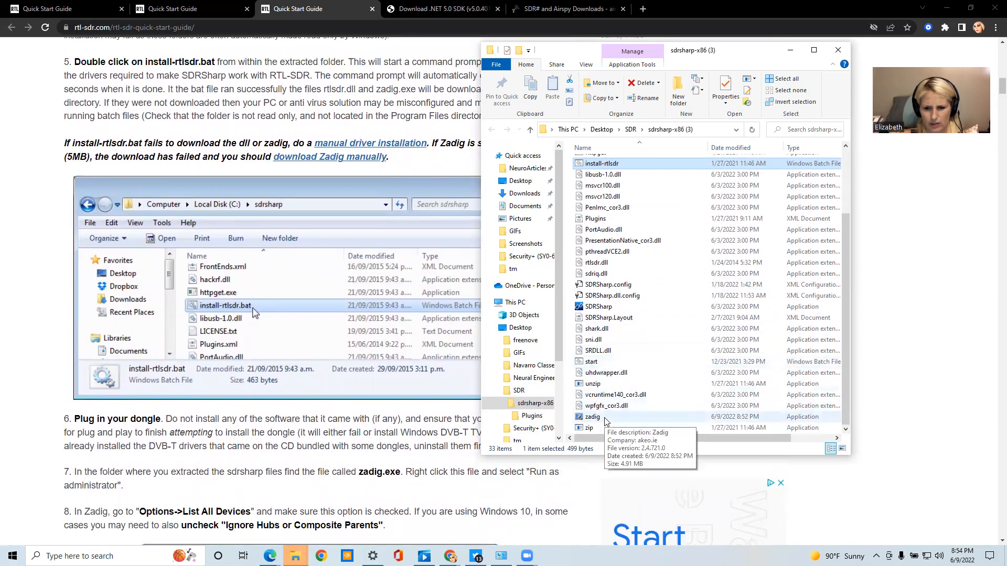
pyautogui.click(661, 417)
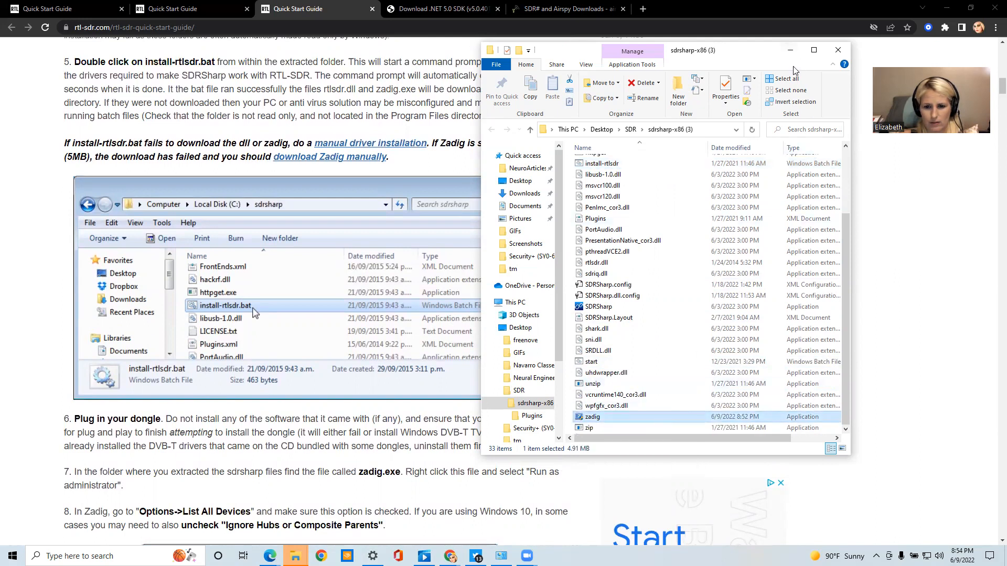
# Move the sdrsharp-x86 (3) folder window over the guide and set its file layout to Details
pyautogui.moveTo(535, 68); pyautogui.dragTo(302, 87)
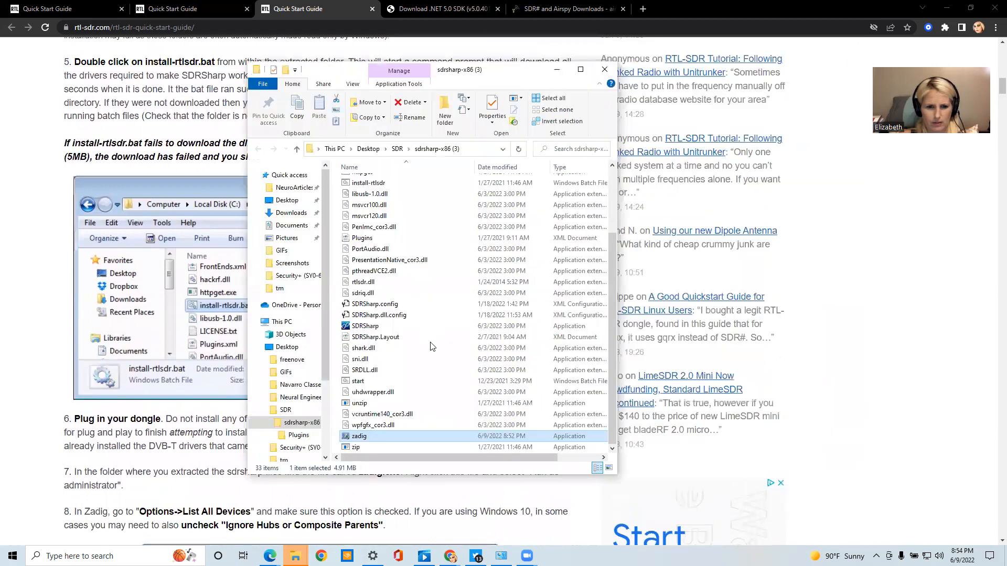
pyautogui.scroll(2, 432, 346)
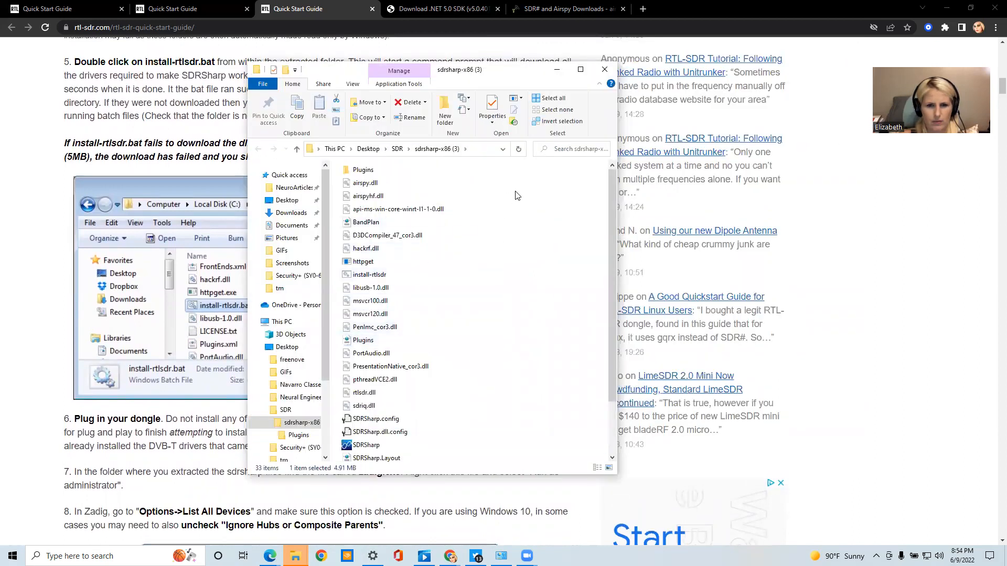
pyautogui.scroll(-4, 449, 303)
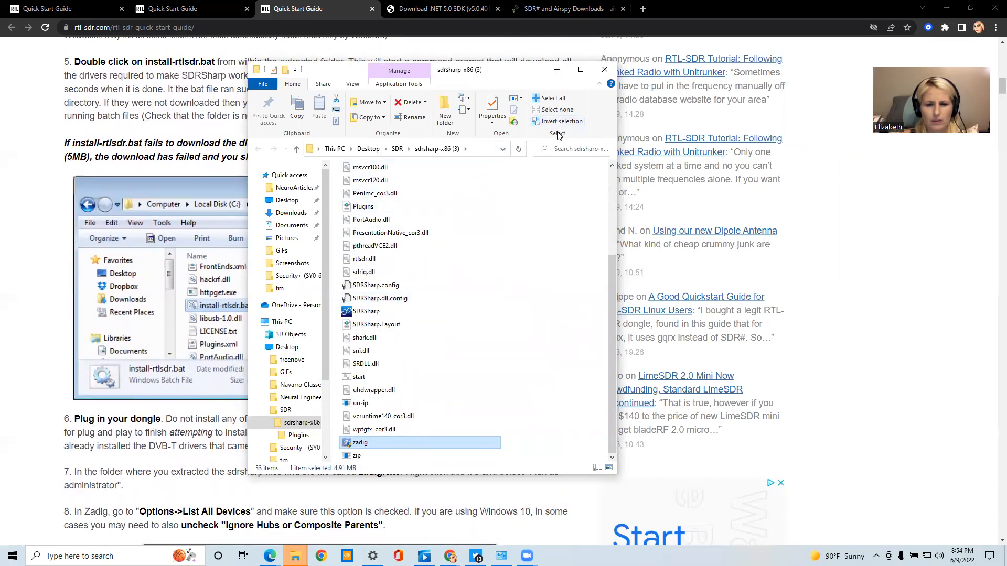
pyautogui.click(354, 84)
pyautogui.click(387, 122)
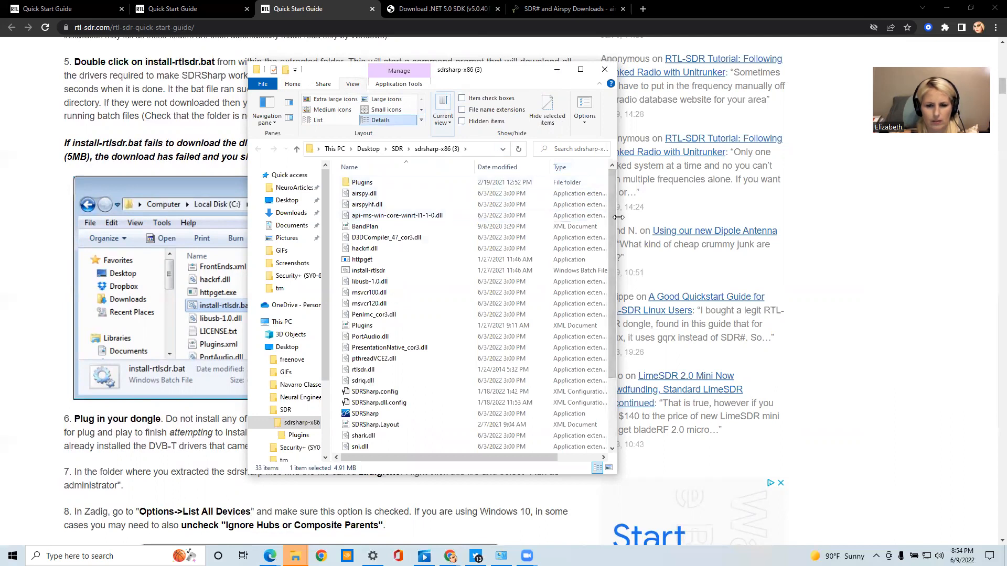
# Widen the folder window to reveal the Size column and check the file size of zadig
pyautogui.moveTo(619, 217); pyautogui.dragTo(806, 217)
pyautogui.scroll(-3, 439, 401)
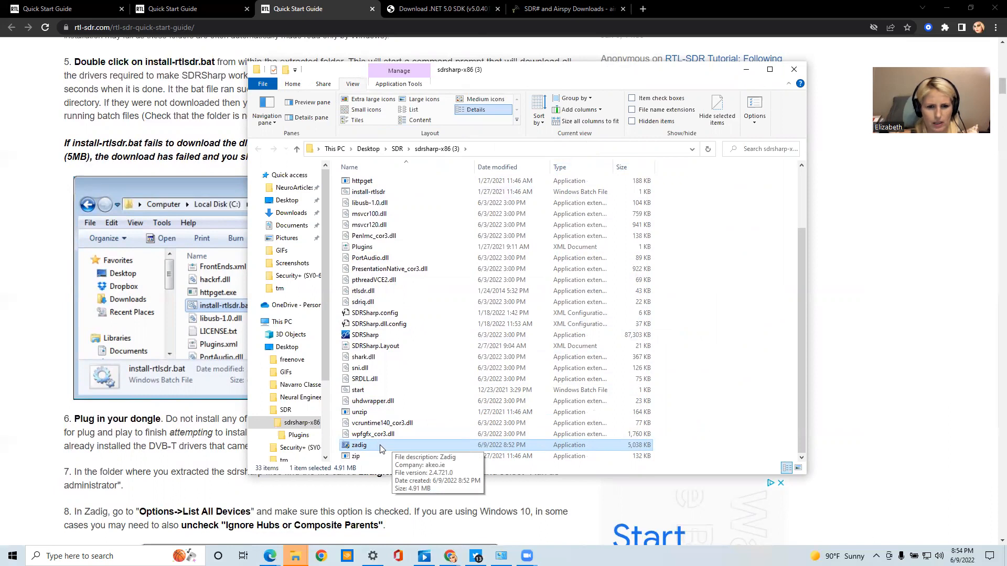
pyautogui.scroll(3, 379, 445)
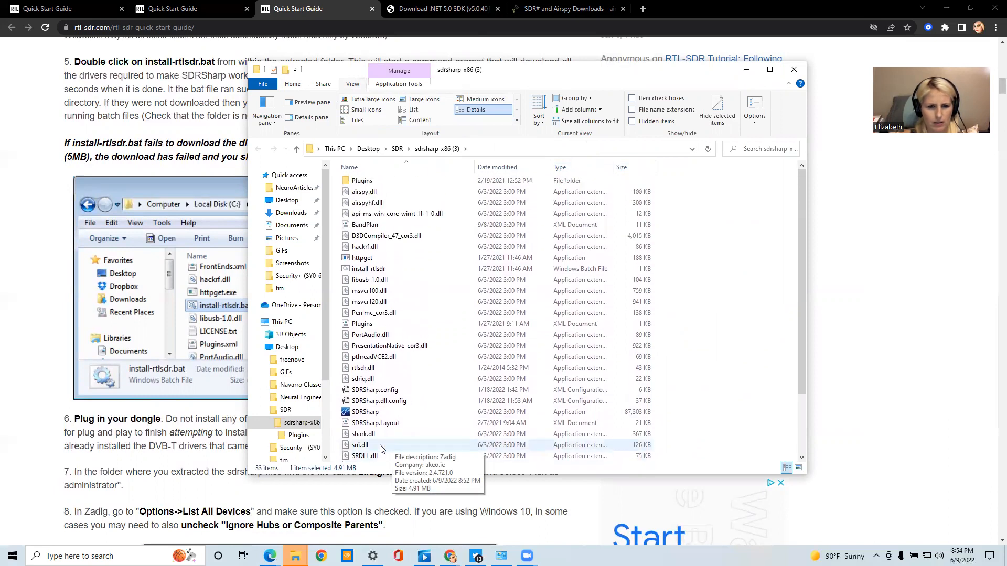
pyautogui.scroll(-3, 380, 445)
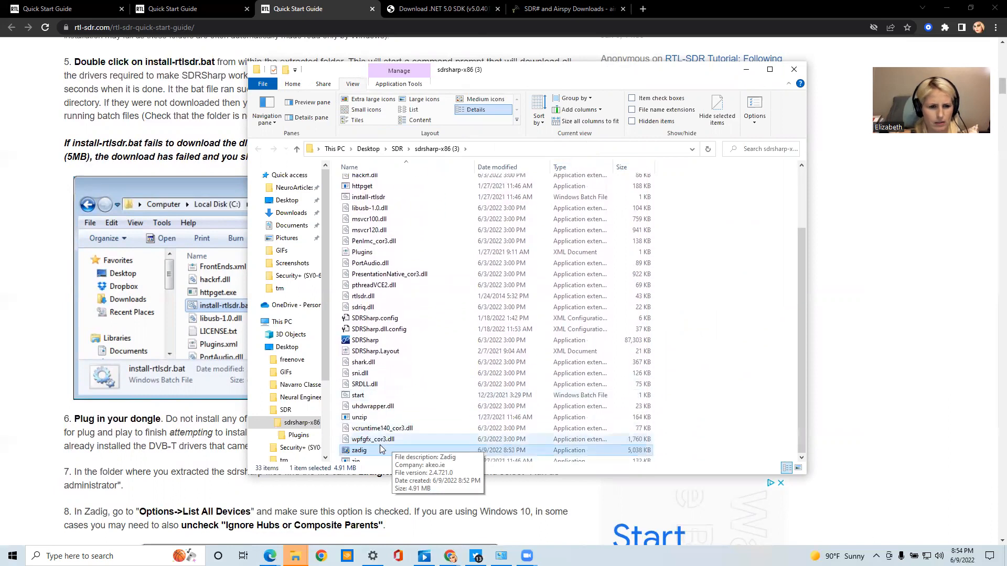
# Bring the guide to the front and read steps 6 to 10 on plugging in the dongle and configuring Zadig
pyautogui.click(202, 434)
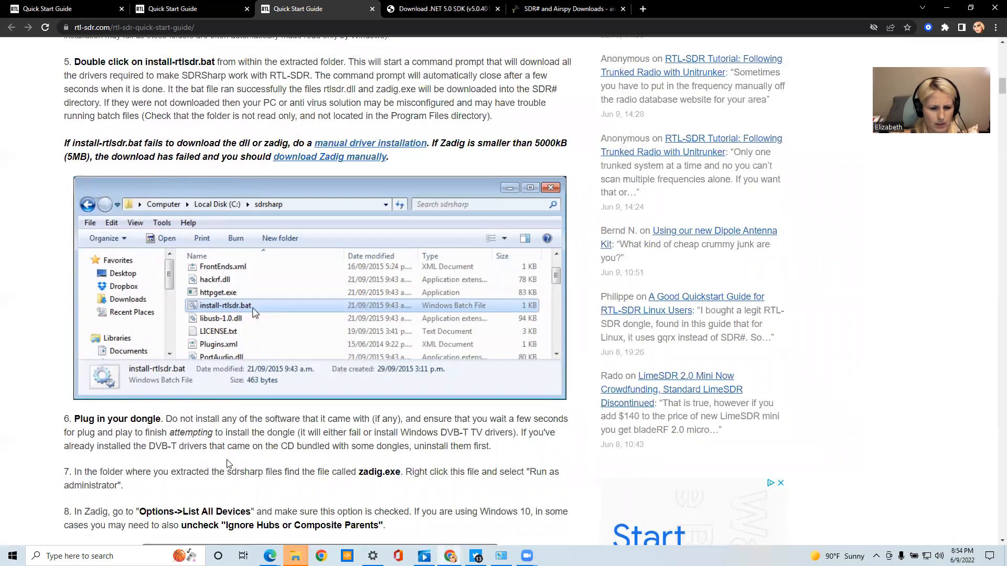
pyautogui.scroll(-4, 227, 463)
pyautogui.scroll(-1, 297, 244)
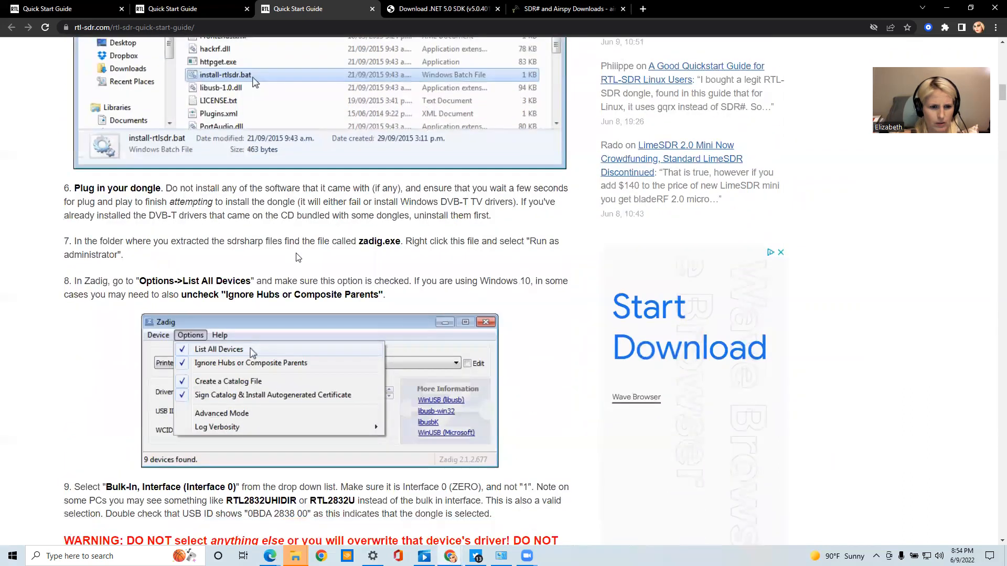
pyautogui.scroll(-1, 302, 263)
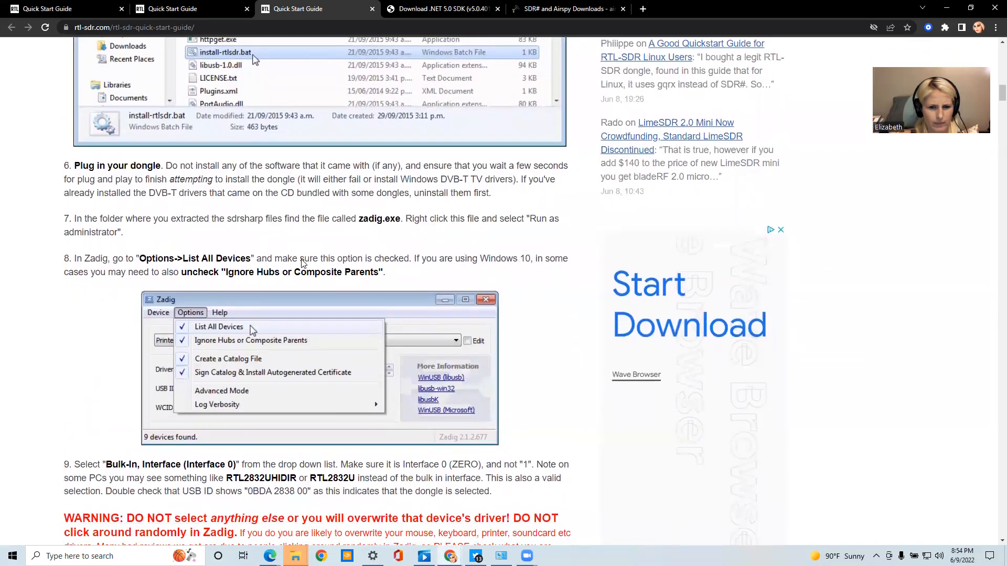
pyautogui.scroll(-1, 302, 263)
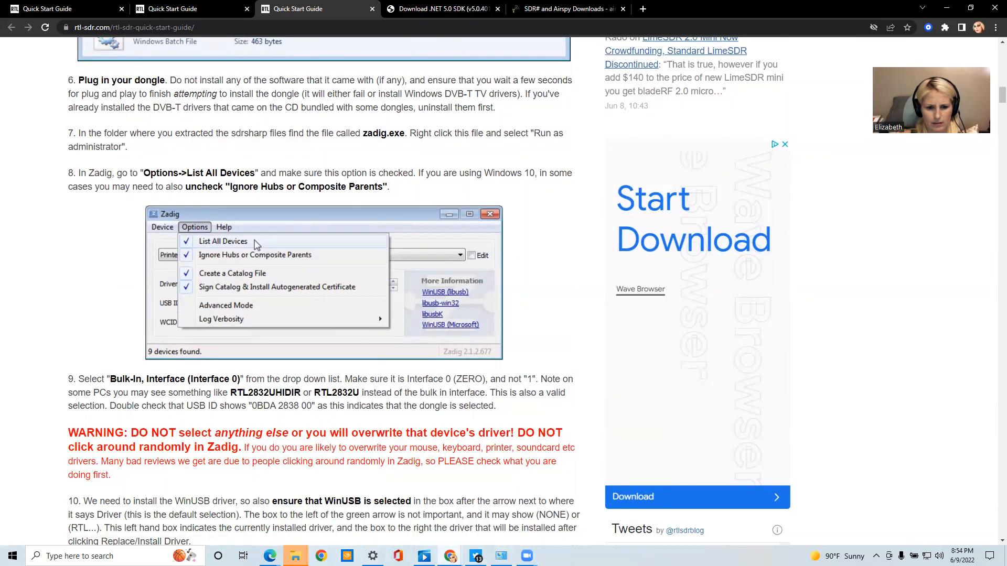
pyautogui.moveTo(295, 556)
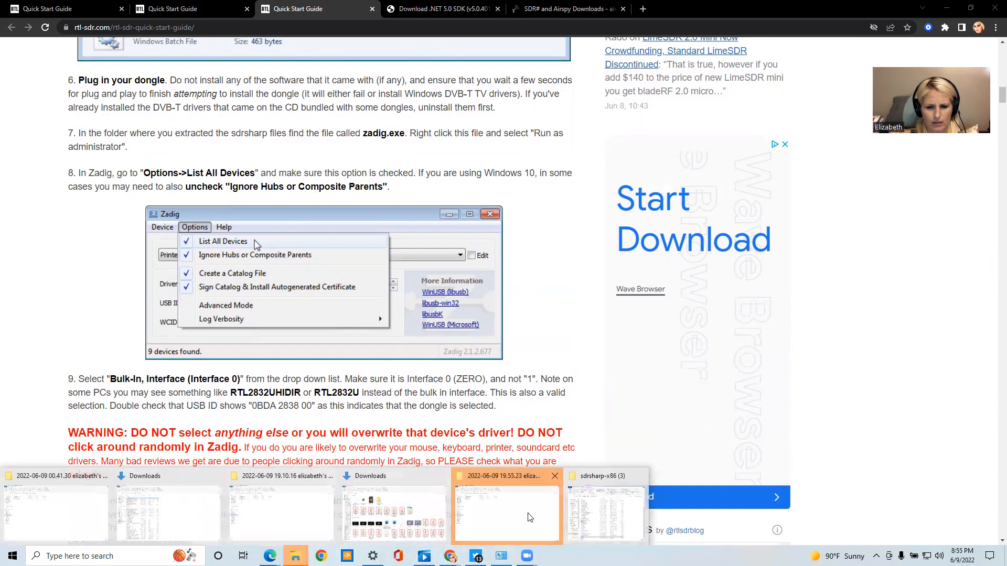
# Close the unrelated zoom meeting folder window, launch zadig from the sdrsharp-x86 (3) folder and minimize that folder
pyautogui.click(530, 518)
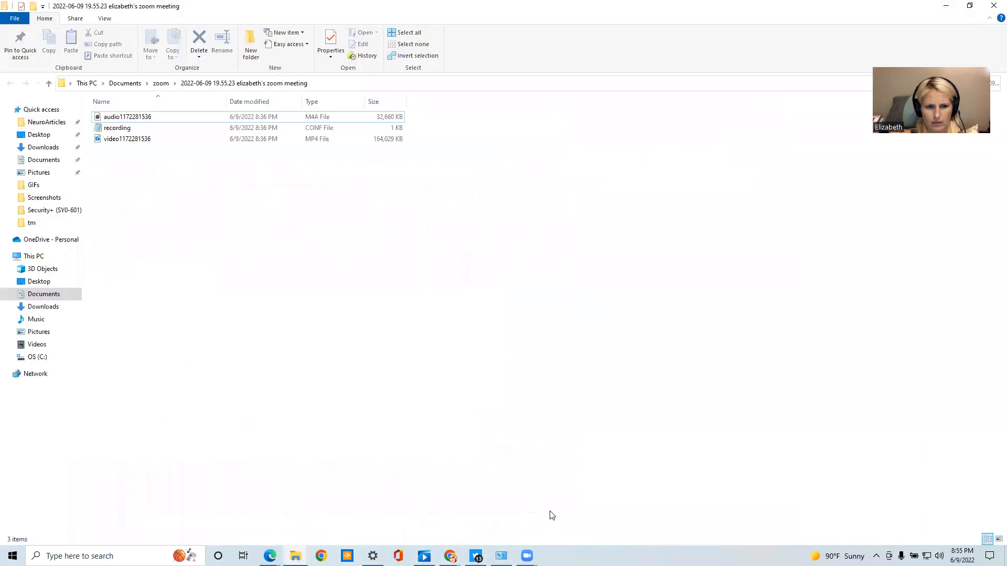
pyautogui.click(992, 5)
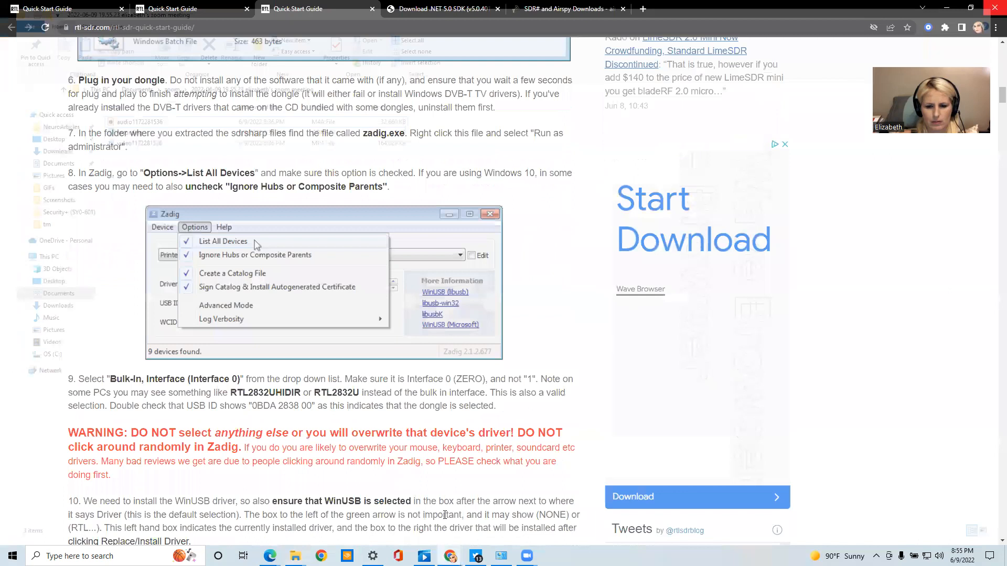
pyautogui.moveTo(295, 556)
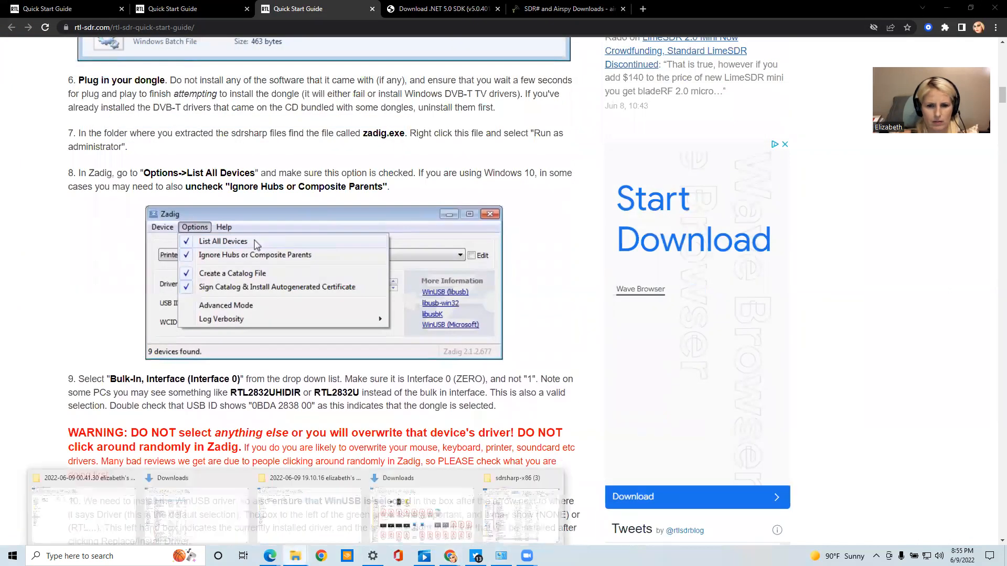
pyautogui.click(485, 515)
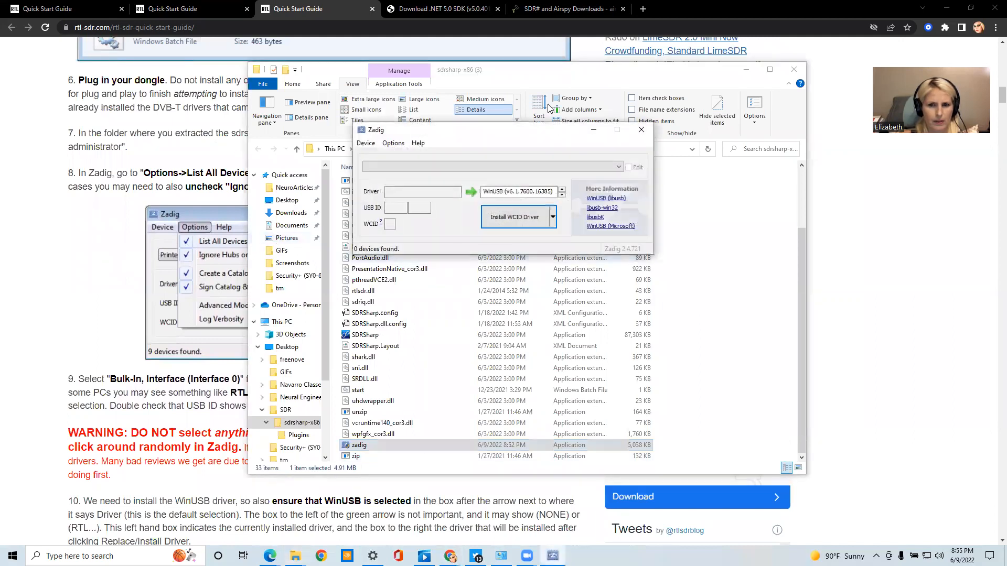
pyautogui.click(746, 69)
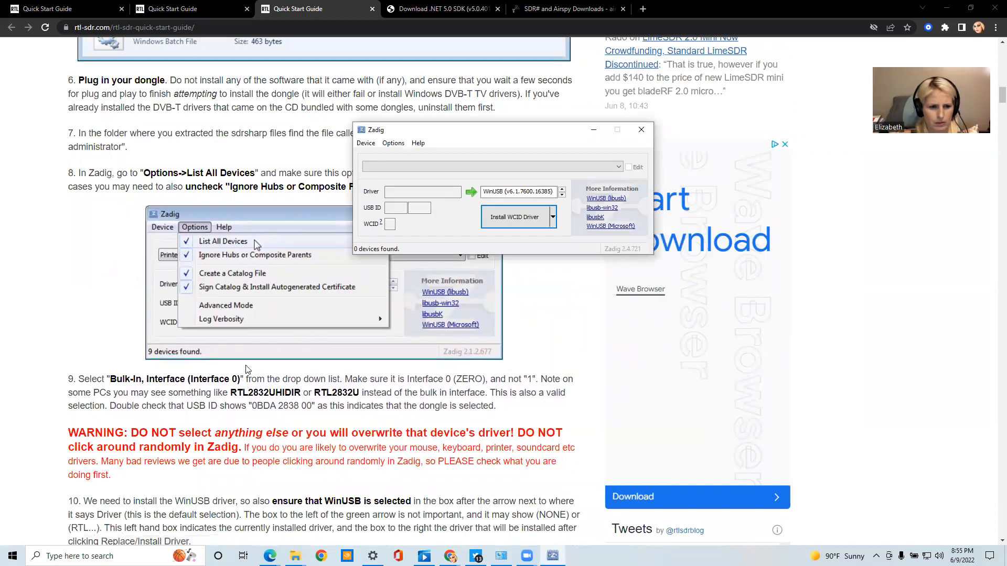
# In Zadig, turn on List All Devices and turn off Ignore Hubs or Composite Parents, as step 8 describes
pyautogui.scroll(-1, 260, 288)
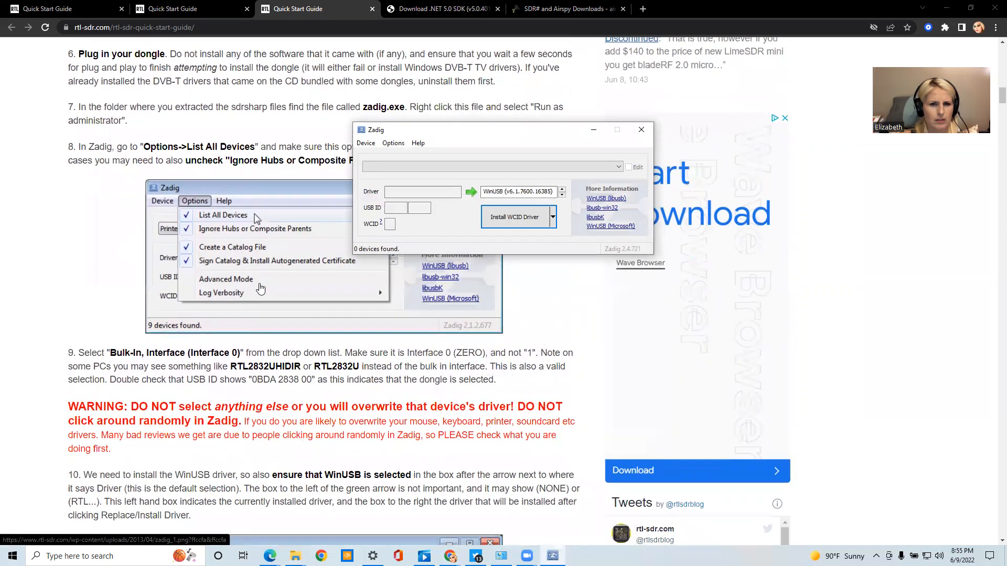
pyautogui.scroll(3, 260, 288)
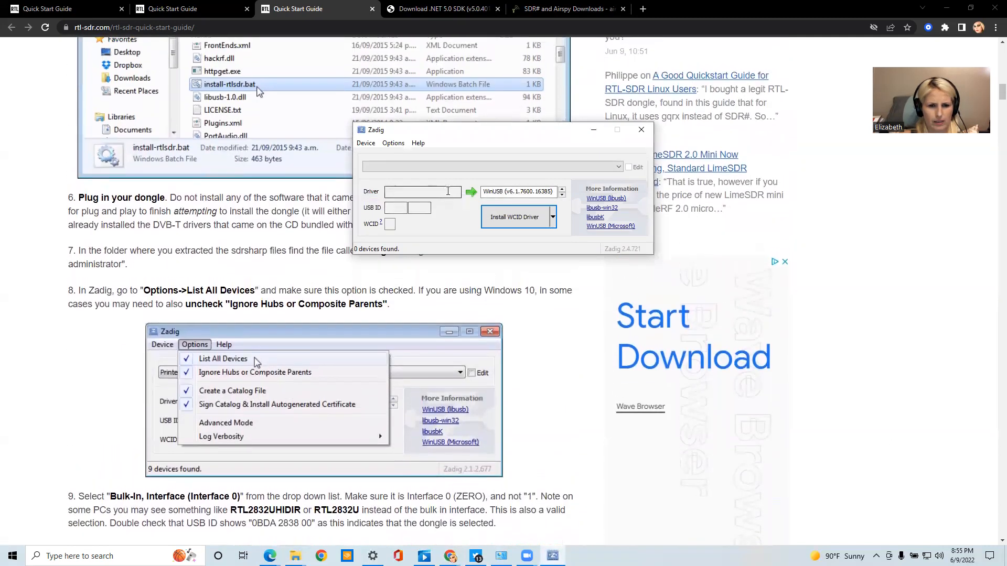
pyautogui.click(390, 144)
pyautogui.click(399, 155)
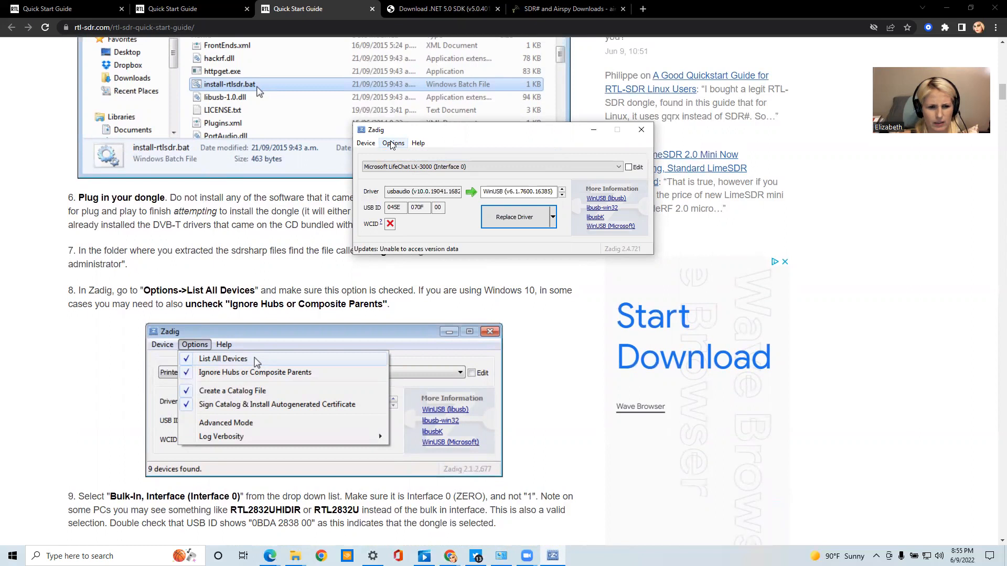
pyautogui.click(393, 143)
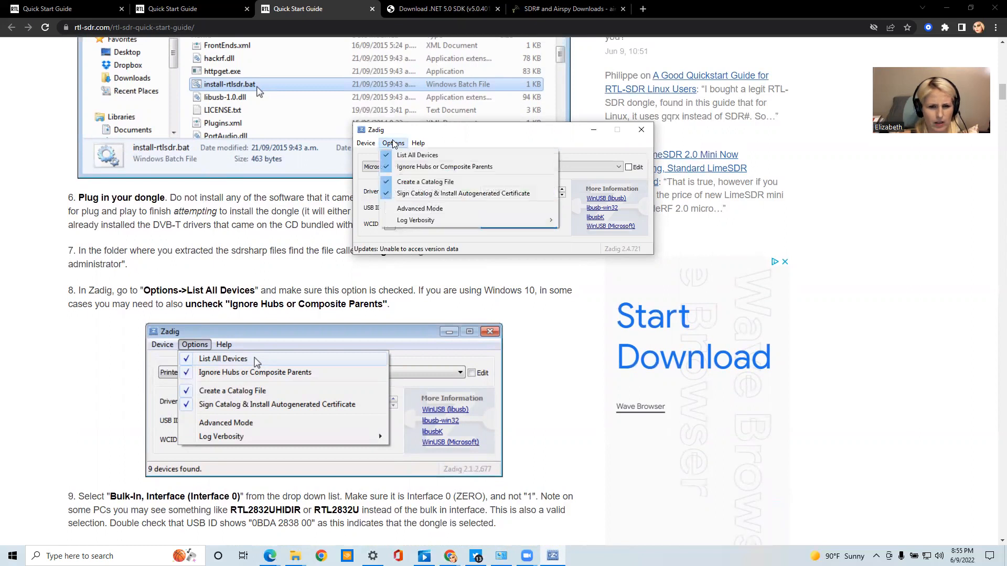
pyautogui.click(404, 167)
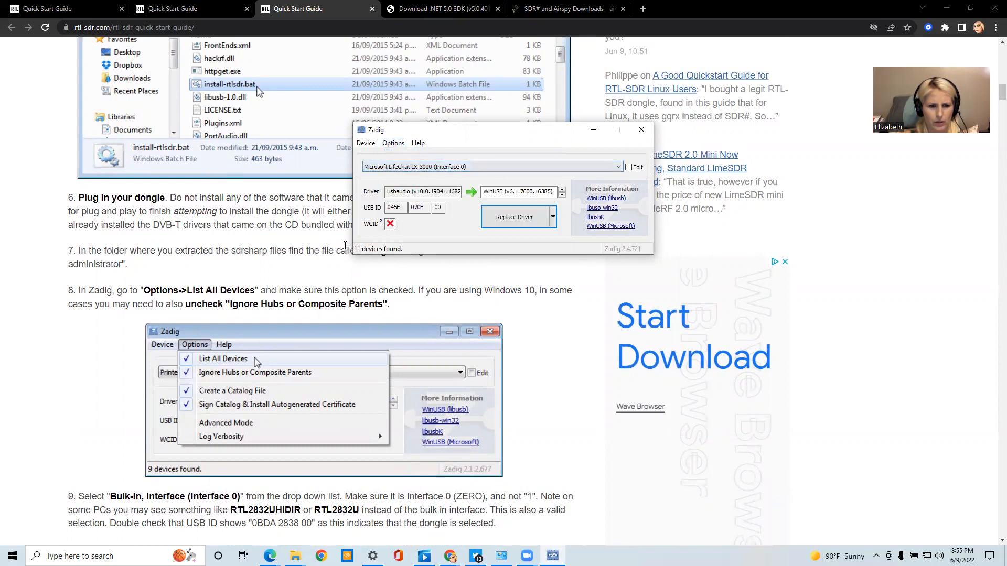
pyautogui.scroll(-3, 484, 303)
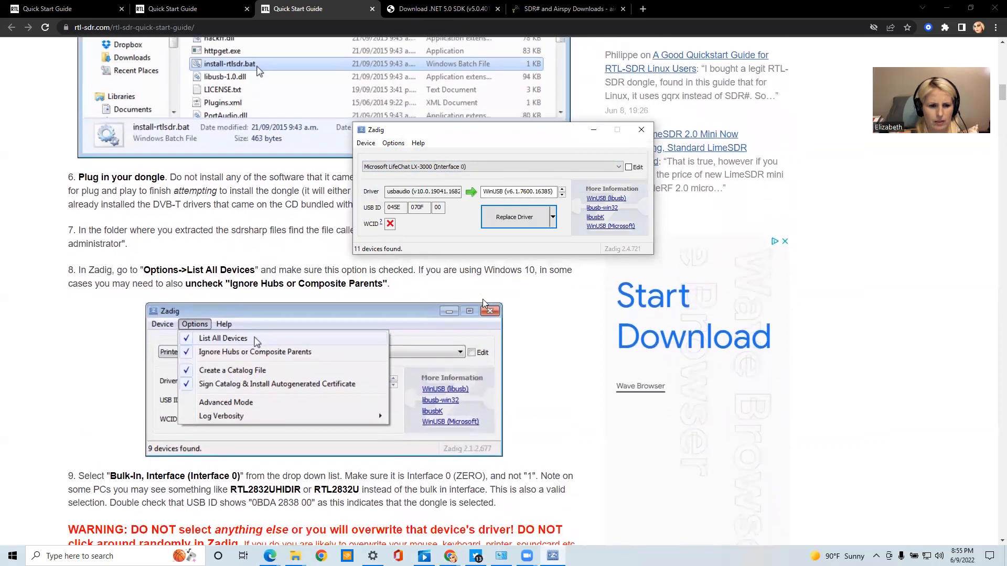
pyautogui.scroll(-1, 377, 343)
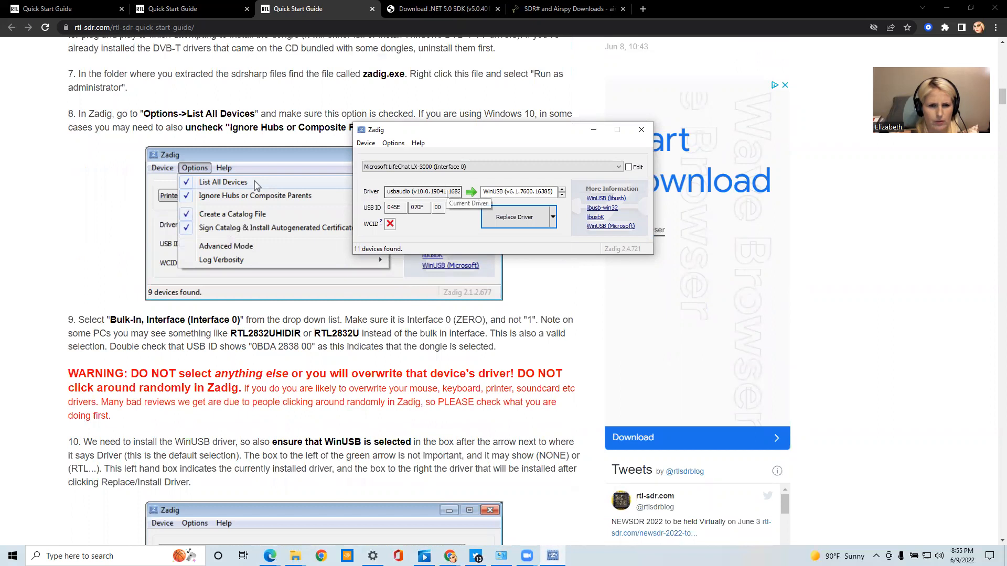
pyautogui.click(485, 165)
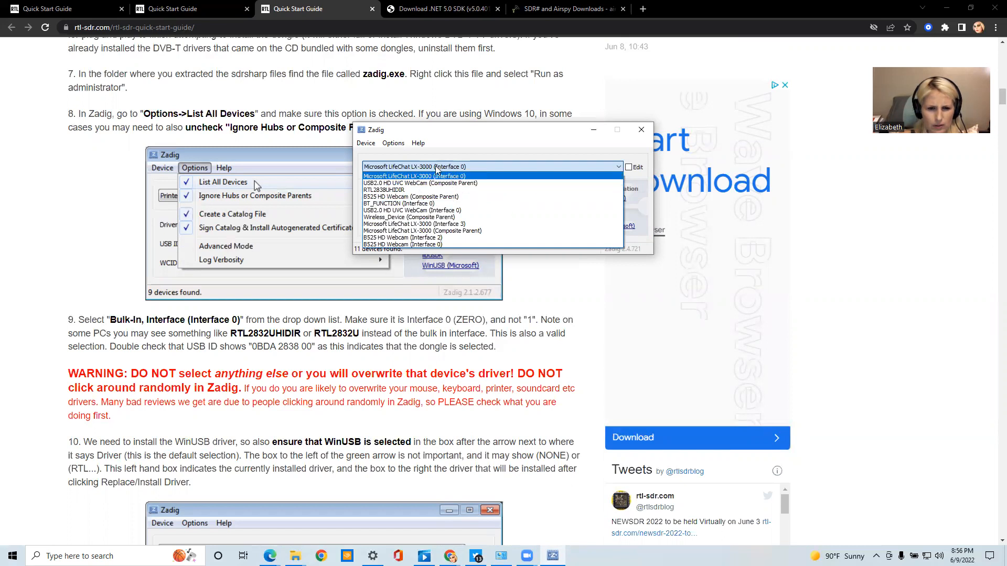
# Turn Zadig's List All Devices option off and on again to reload the device list
pyautogui.click(394, 144)
pyautogui.click(393, 143)
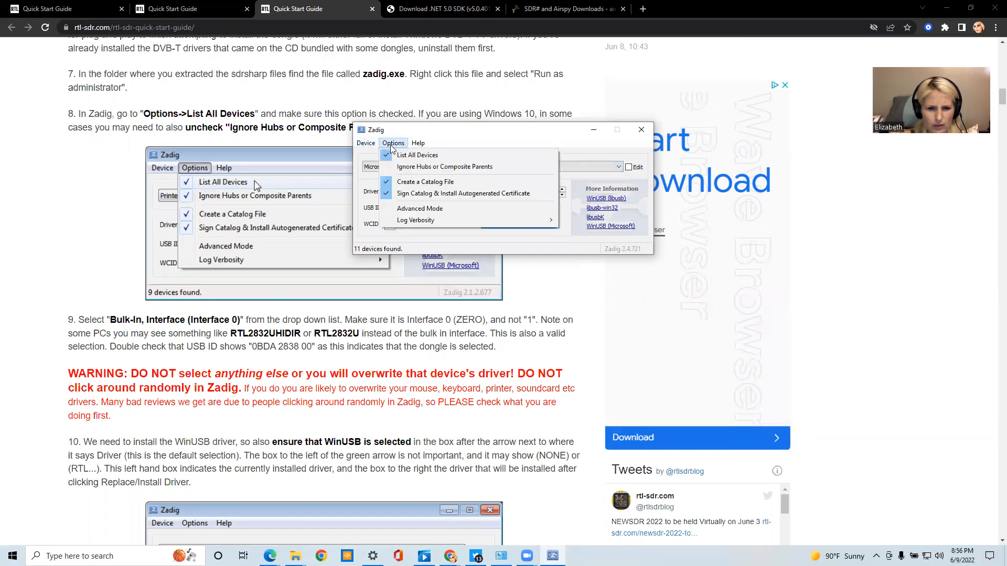
pyautogui.moveTo(375, 143)
pyautogui.click(394, 156)
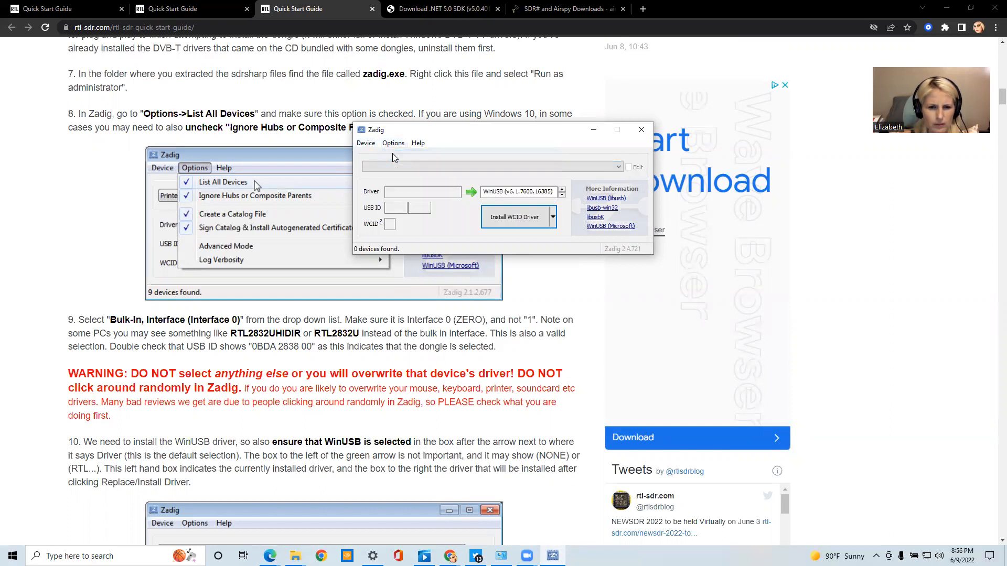
pyautogui.click(394, 143)
pyautogui.click(396, 156)
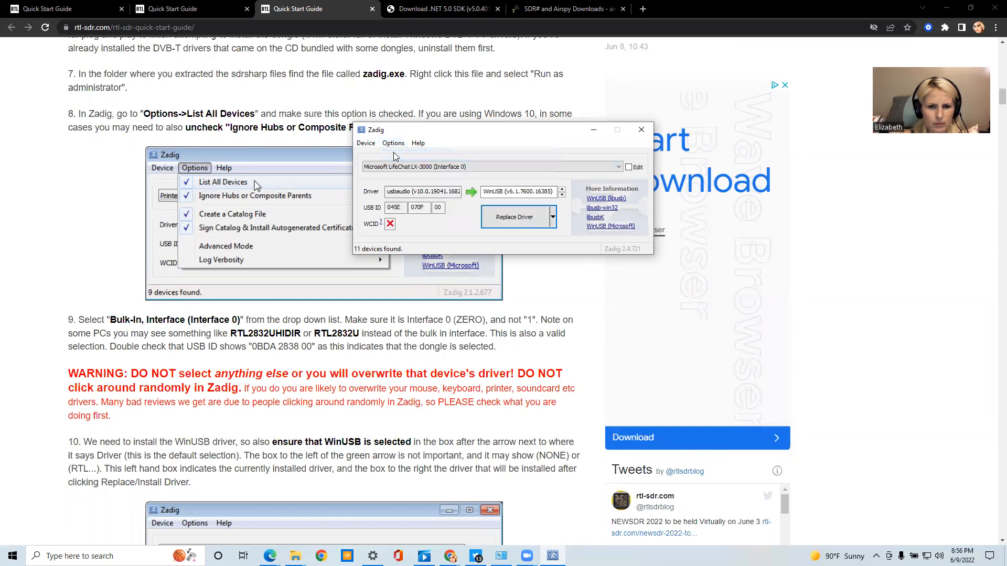
# Choose RTL2838UHIDIR as the device in Zadig
pyautogui.click(478, 163)
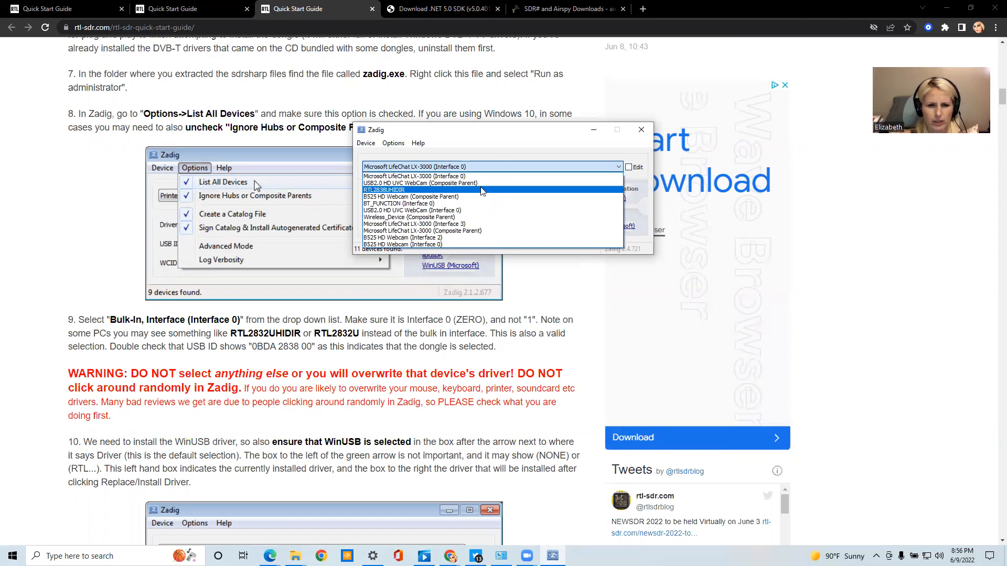
pyautogui.click(409, 190)
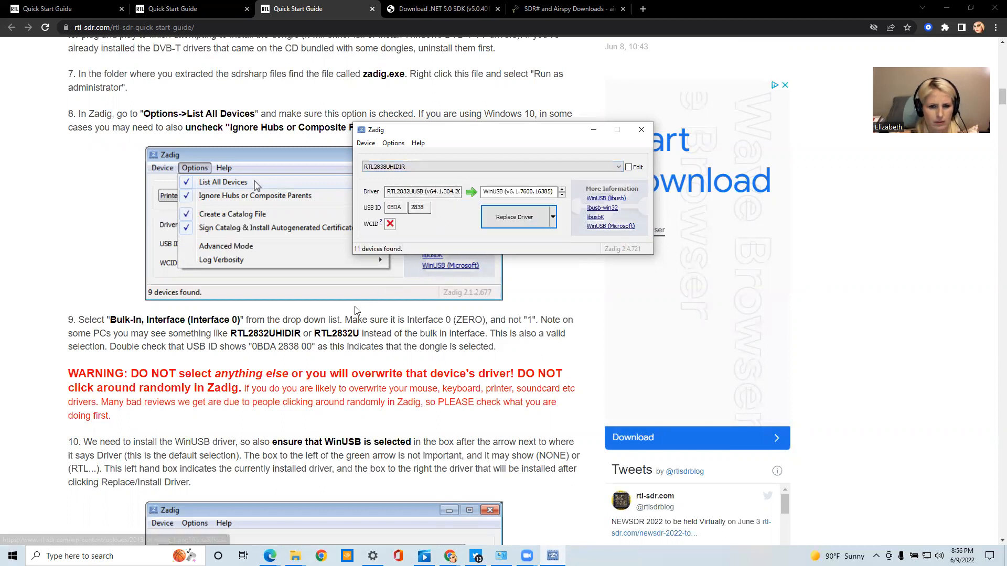
# Read steps 9 and 10 of the guide and check the dongle's USB ID and the WinUSB target driver in Zadig
pyautogui.scroll(-1, 417, 387)
pyautogui.scroll(-1, 417, 387)
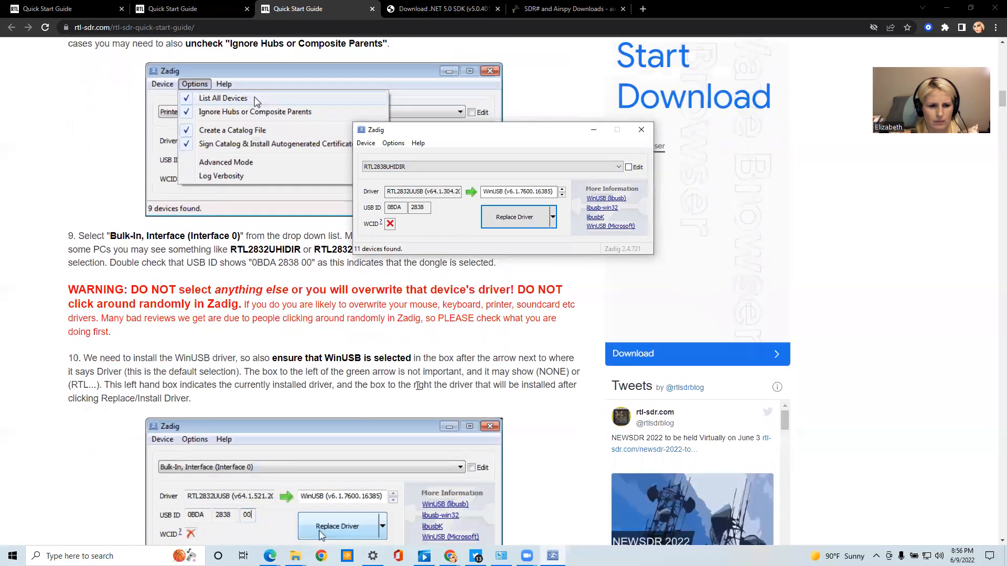
pyautogui.scroll(-1, 417, 387)
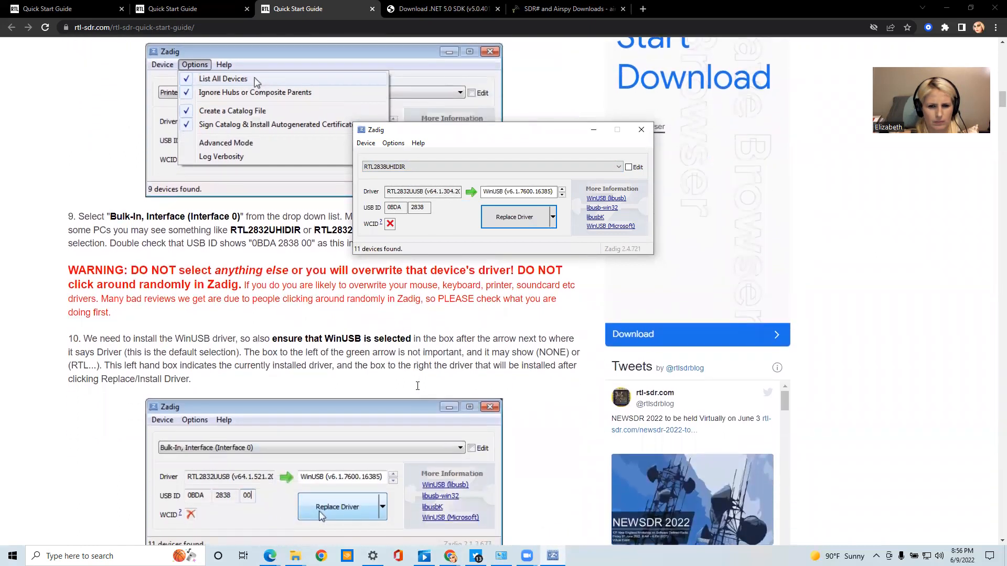
pyautogui.scroll(-1, 417, 386)
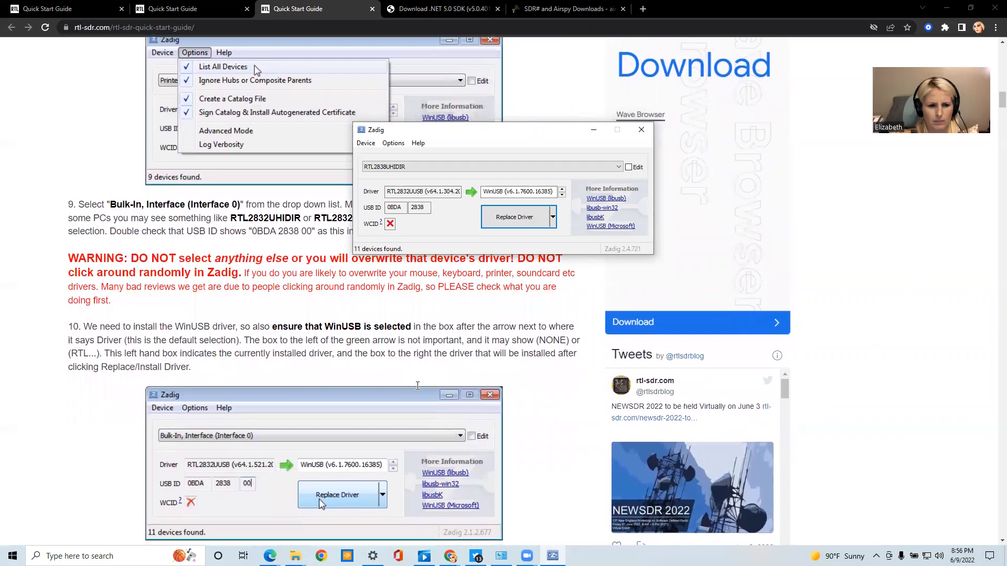
pyautogui.scroll(-1, 417, 386)
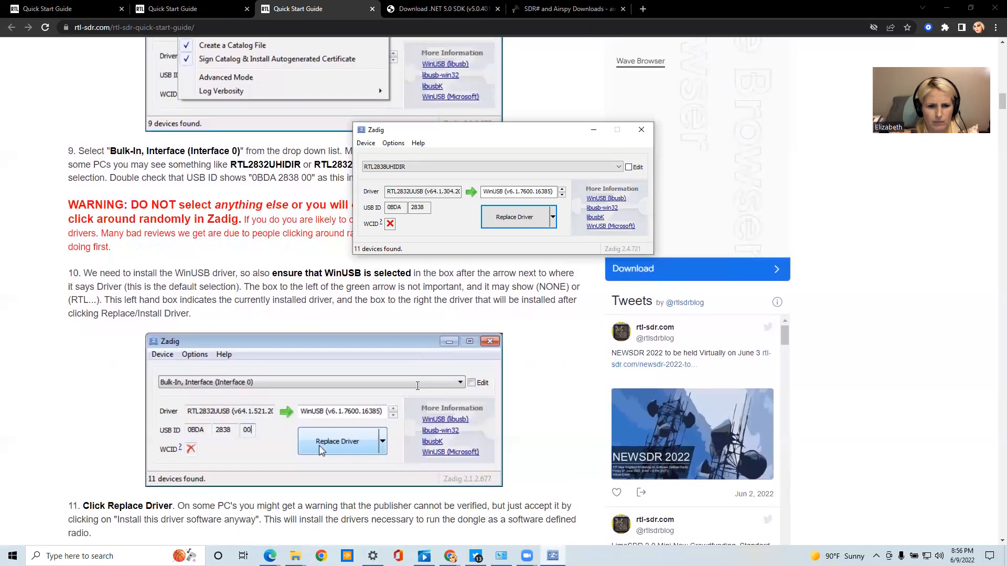
pyautogui.scroll(2, 418, 387)
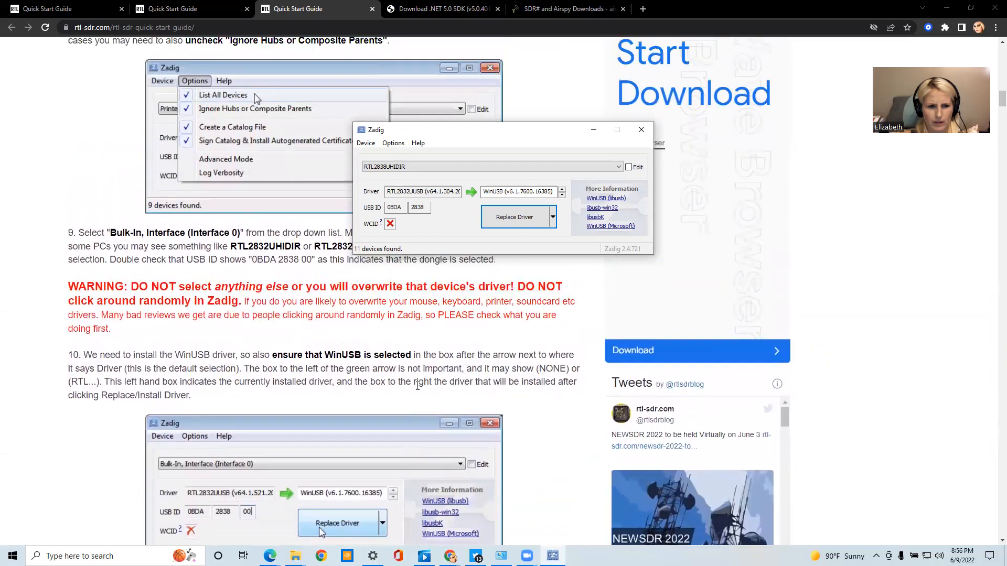
pyautogui.scroll(1, 418, 386)
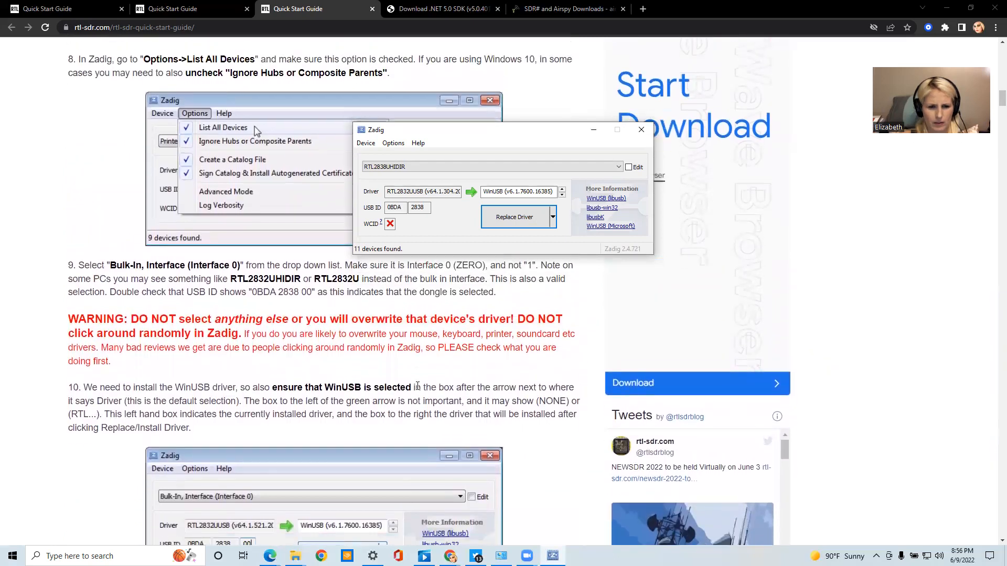
pyautogui.scroll(-1, 417, 386)
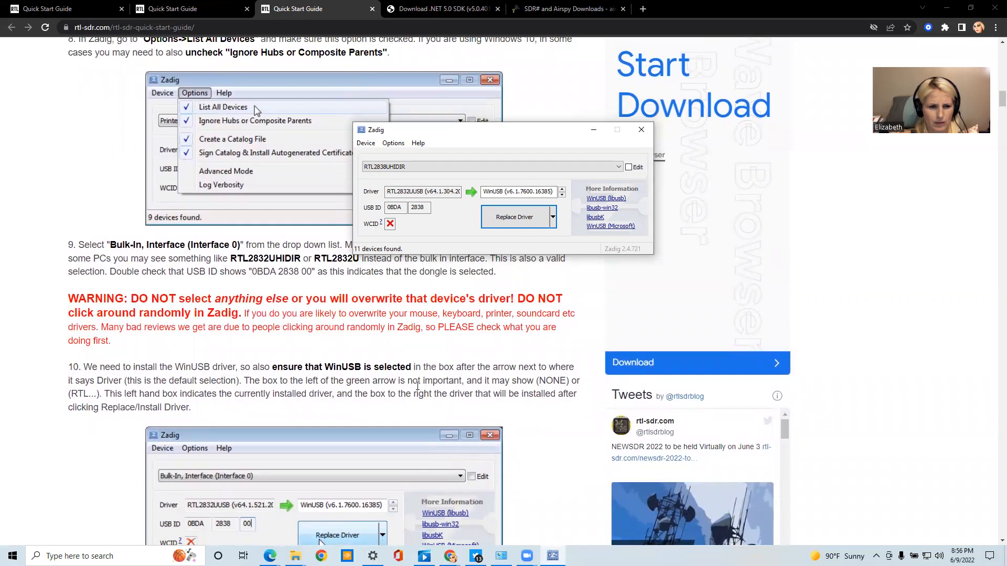
pyautogui.scroll(-1, 418, 386)
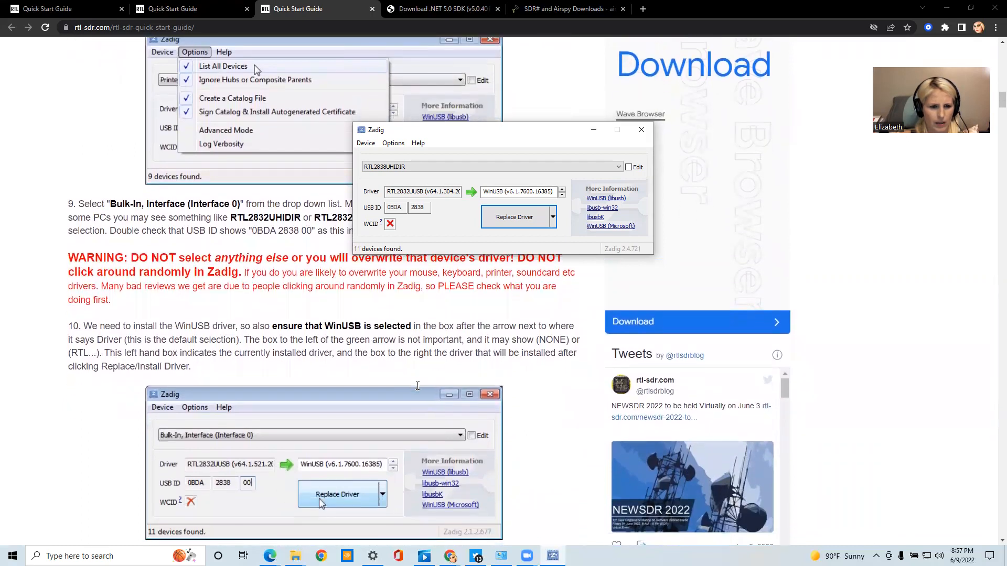
pyautogui.scroll(-1, 418, 387)
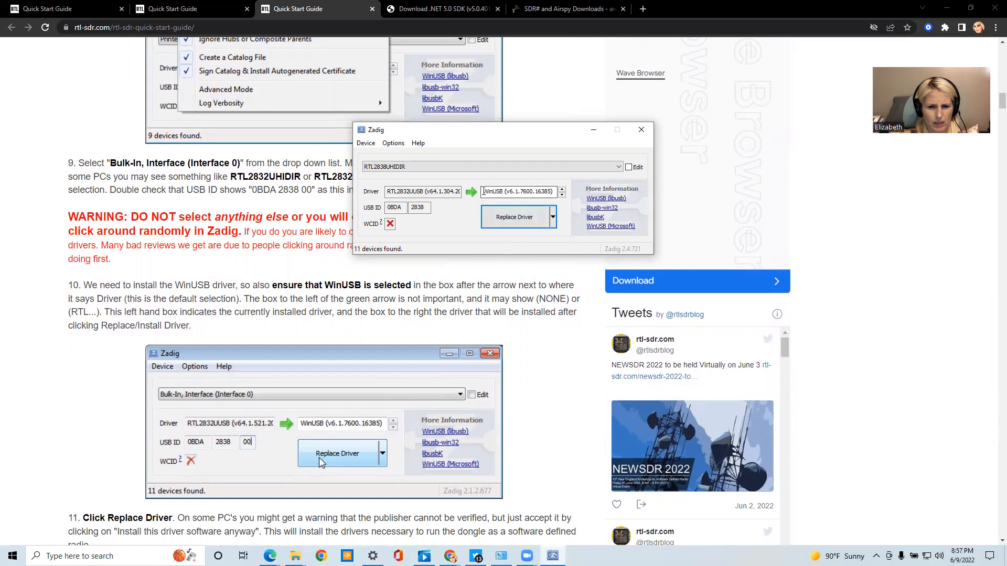
pyautogui.moveTo(482, 192); pyautogui.dragTo(554, 179)
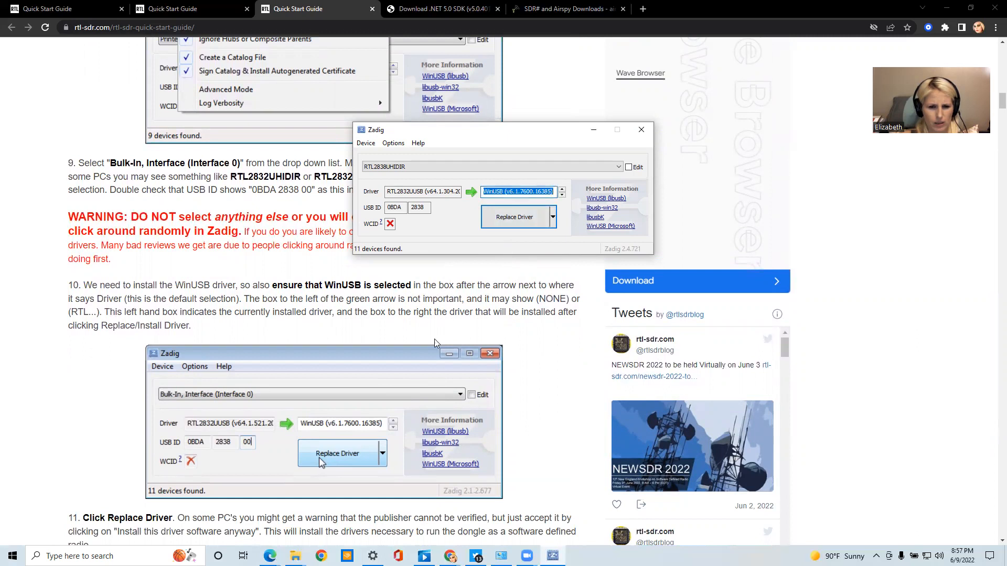
# Replace the RTL2838UHIDIR dongle's driver with WinUSB (v6.1.7600.16385), following step 11 of the guide
pyautogui.scroll(-1, 433, 354)
pyautogui.scroll(-1, 433, 354)
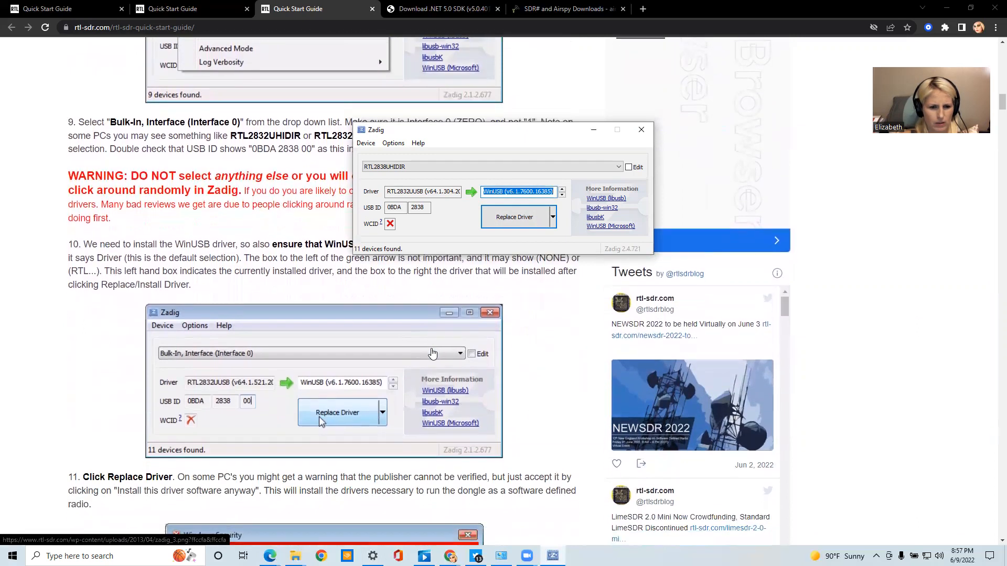
pyautogui.scroll(1, 433, 354)
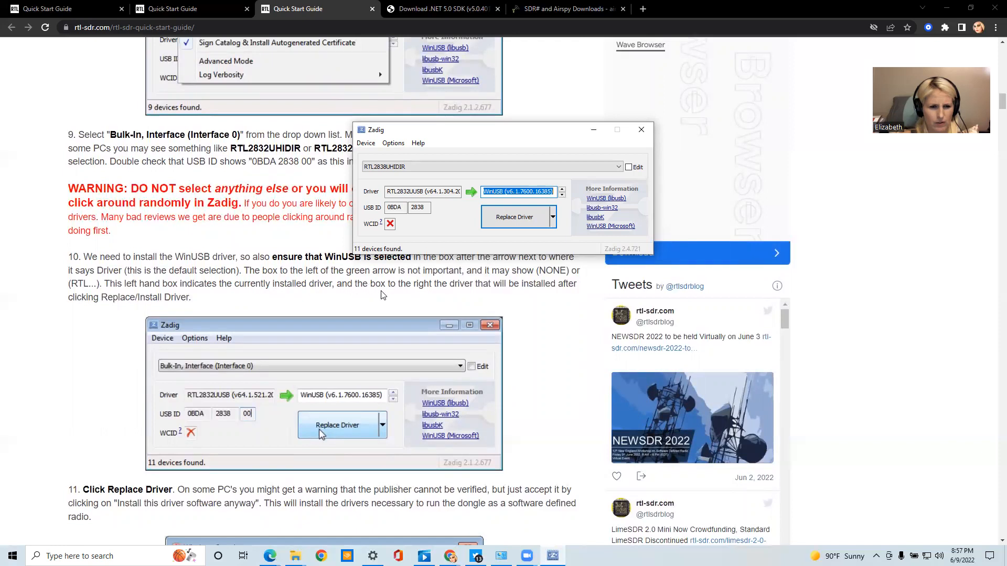
pyautogui.scroll(-2, 382, 385)
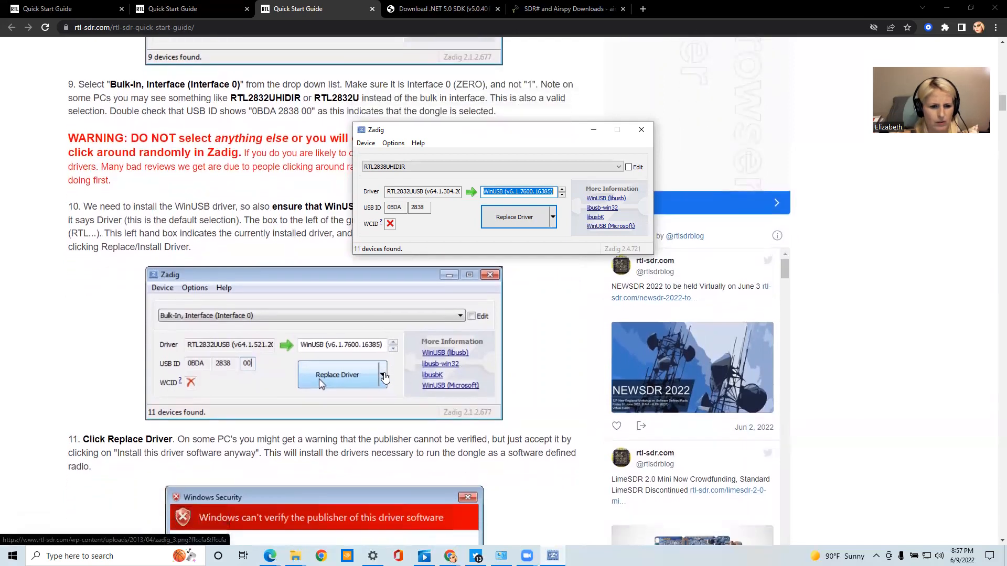
pyautogui.scroll(-3, 386, 378)
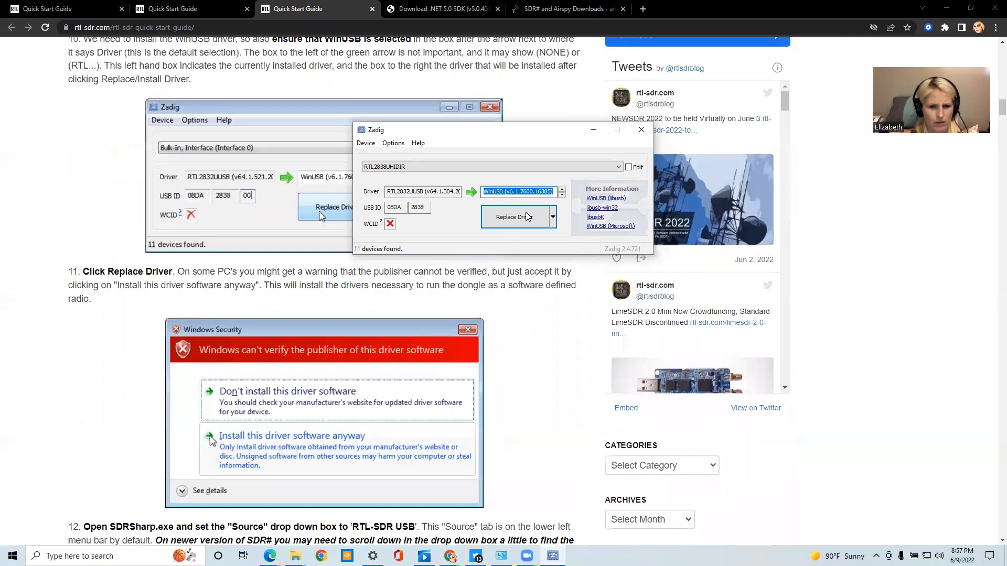
pyautogui.click(527, 219)
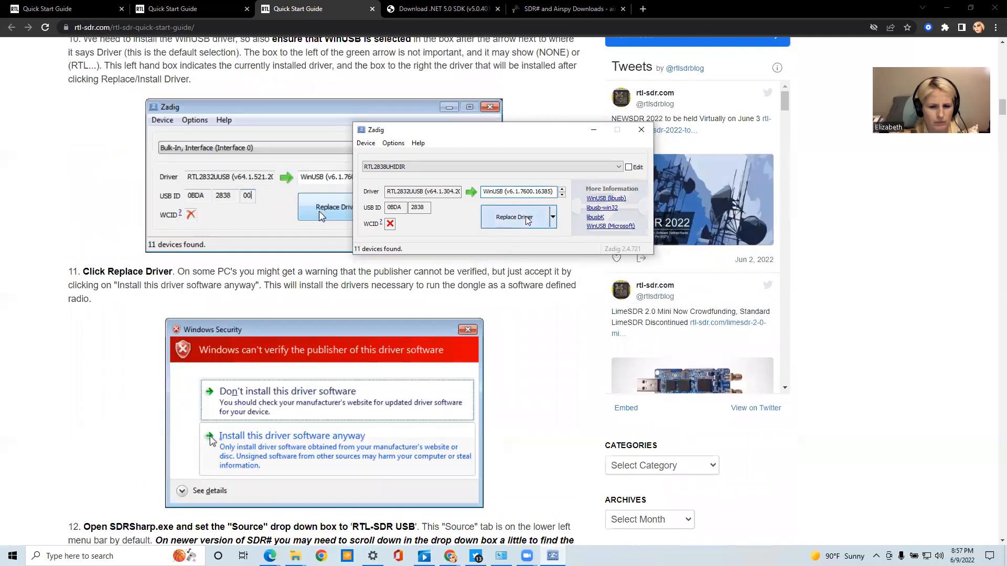
pyautogui.click(527, 220)
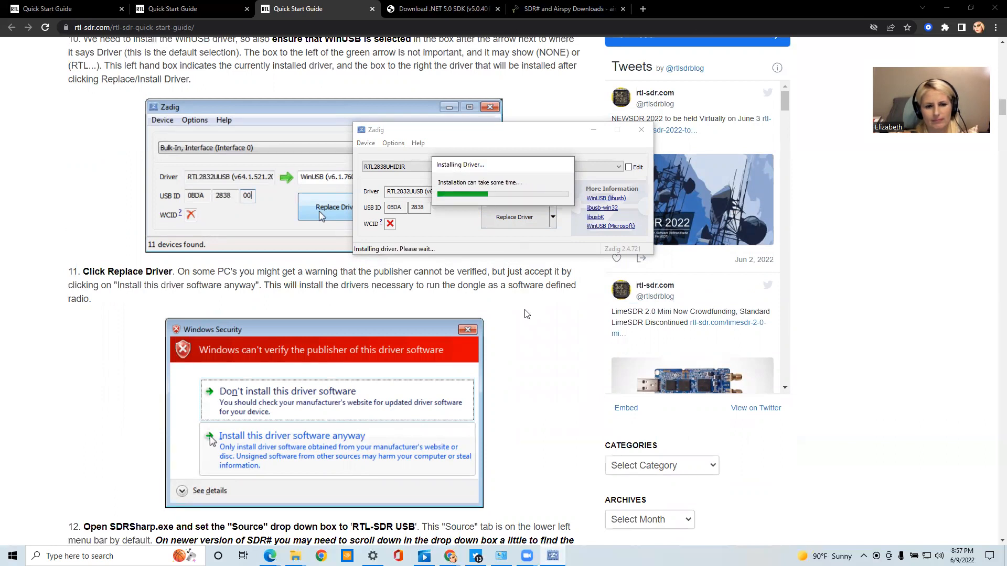
pyautogui.scroll(-2, 527, 313)
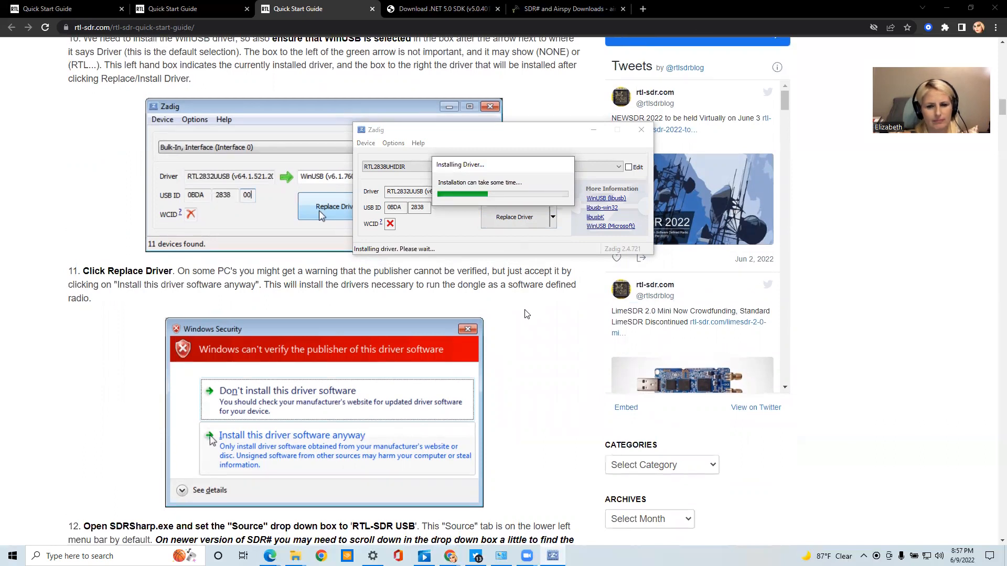
# Read steps 10 to 13 of the quick start guide while the driver installs
pyautogui.scroll(-1, 527, 313)
pyautogui.scroll(2, 527, 314)
pyautogui.scroll(-1, 526, 314)
pyautogui.scroll(3, 526, 313)
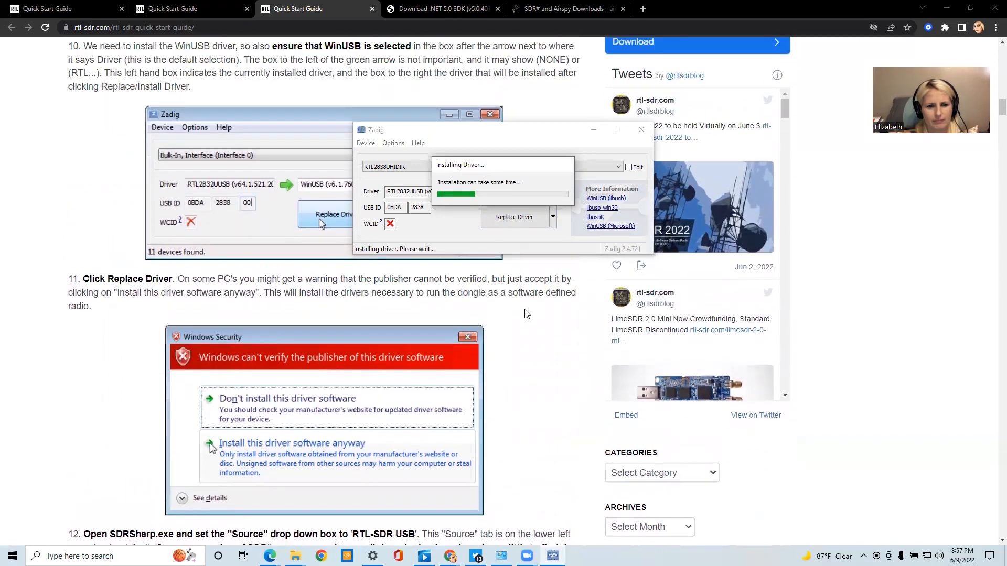
pyautogui.scroll(1, 527, 313)
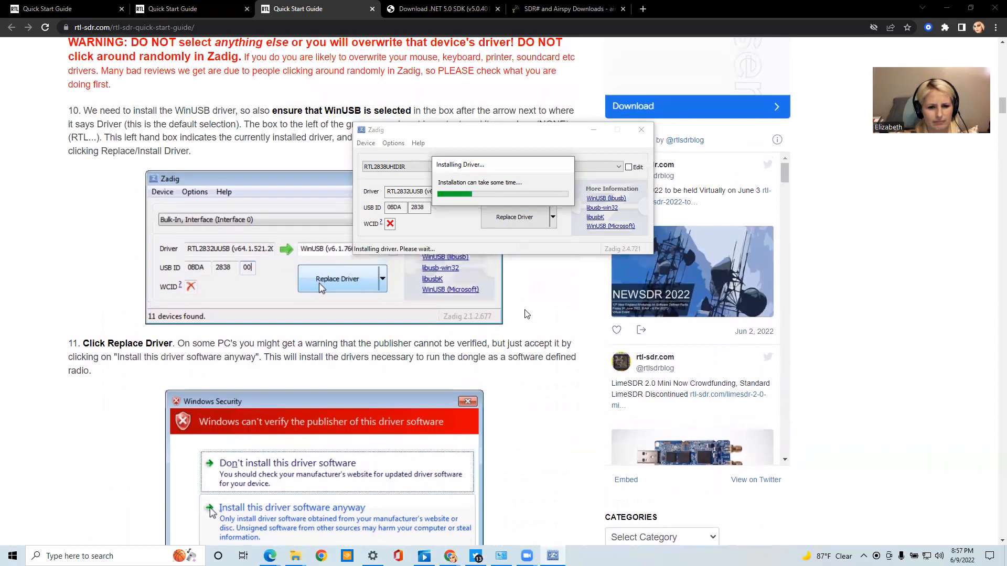
pyautogui.scroll(-3, 527, 314)
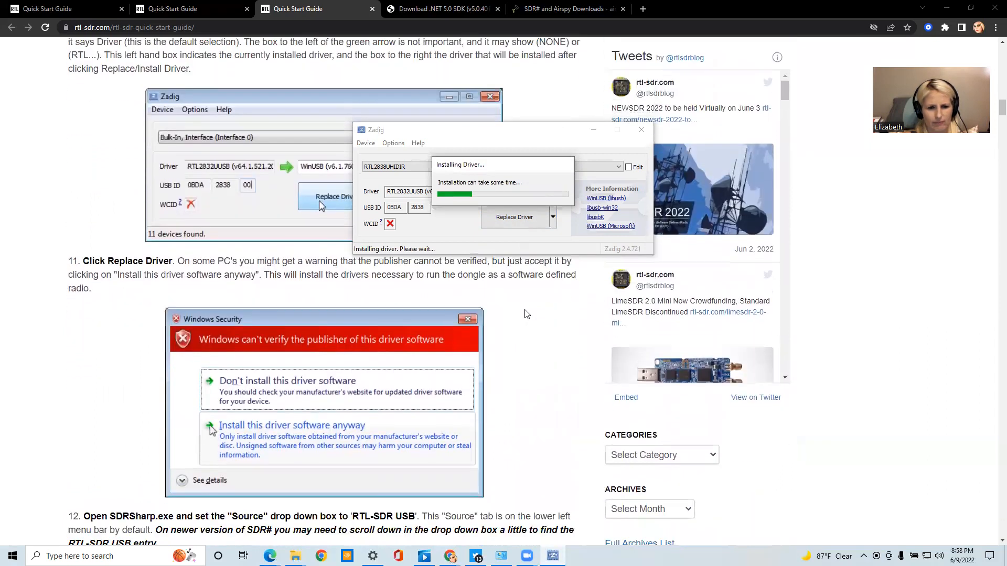
pyautogui.scroll(-2, 526, 313)
pyautogui.scroll(-3, 527, 313)
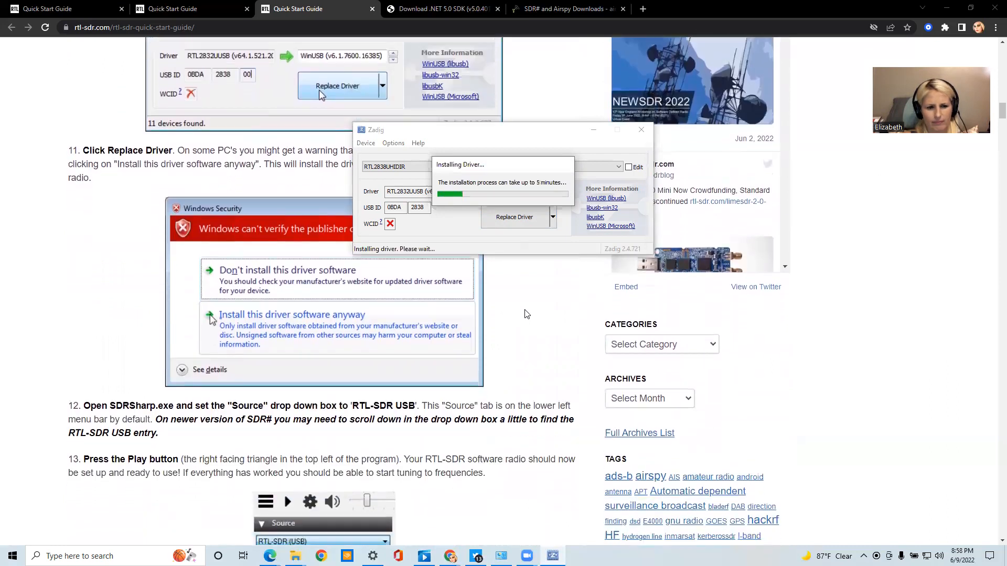
pyautogui.scroll(-1, 527, 314)
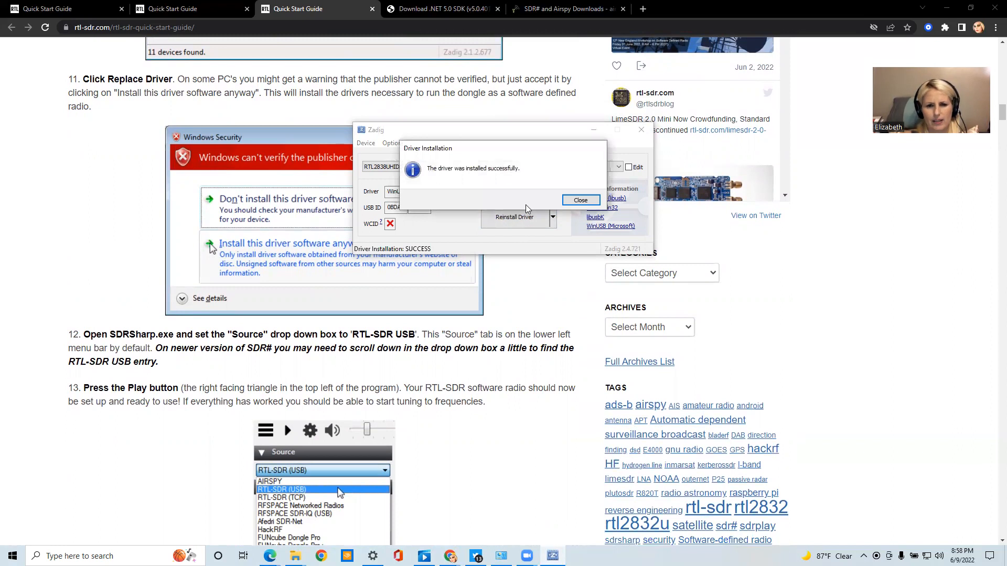
# Close Zadig and start SDRSharp from the sdrsharp-x86 (3) folder inside the desktop's SDR folder
pyautogui.click(577, 204)
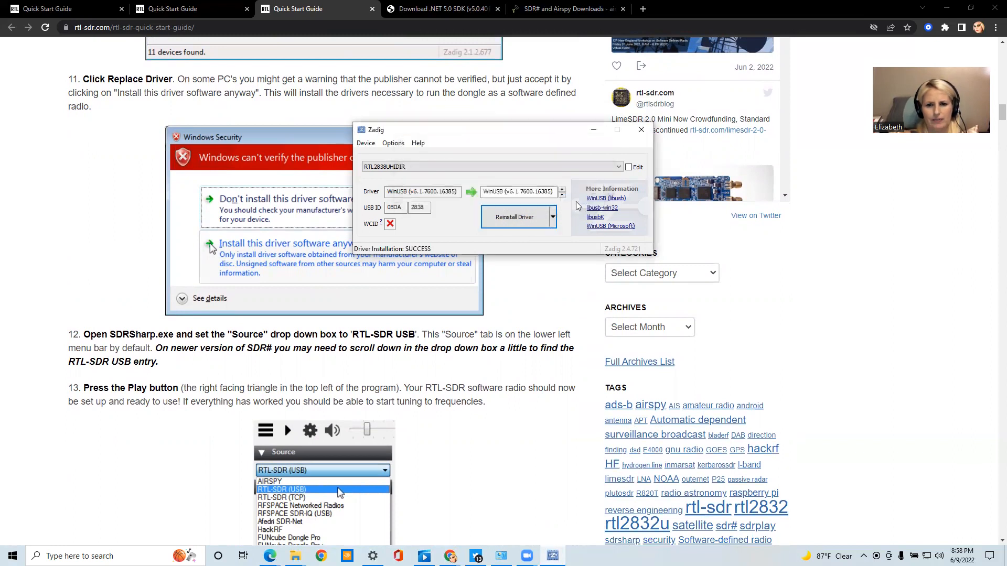
pyautogui.click(642, 130)
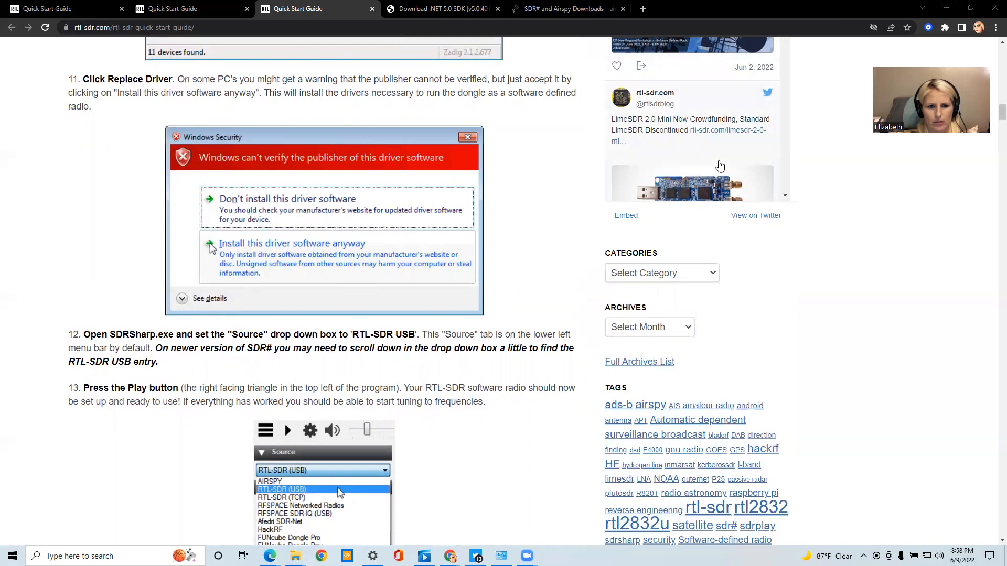
pyautogui.click(972, 8)
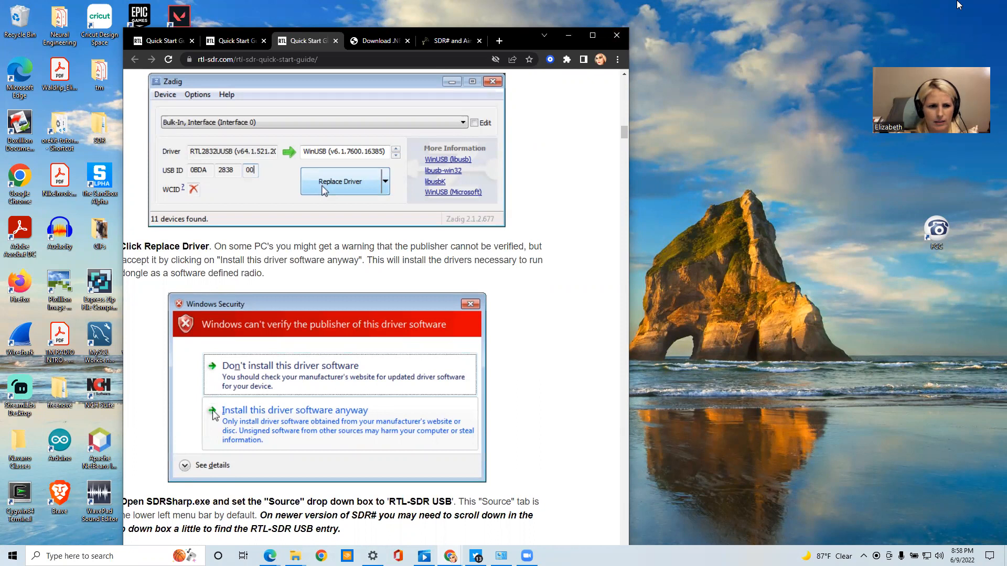
pyautogui.moveTo(512, 39); pyautogui.dragTo(590, 84)
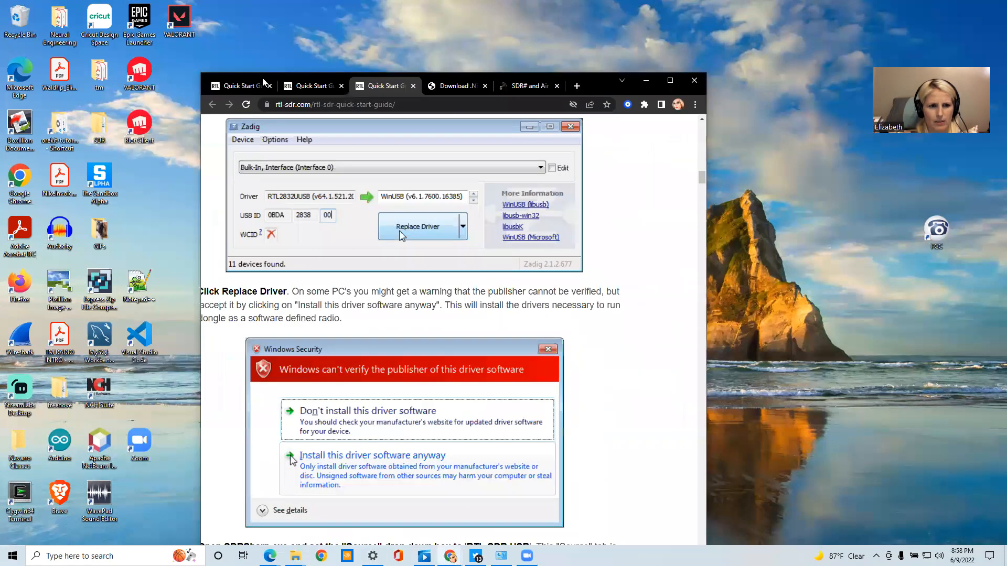
pyautogui.doubleClick(101, 137)
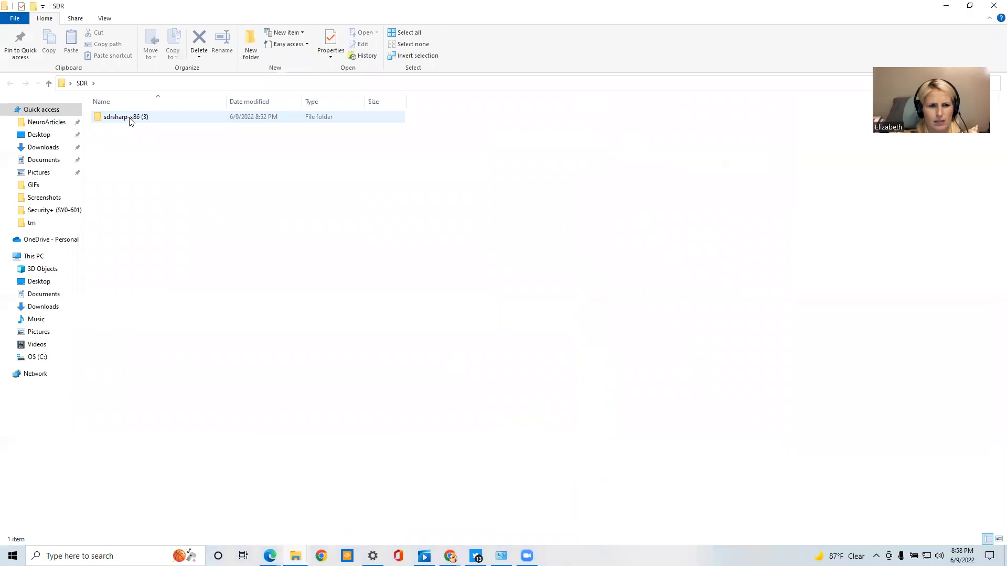
pyautogui.doubleClick(130, 119)
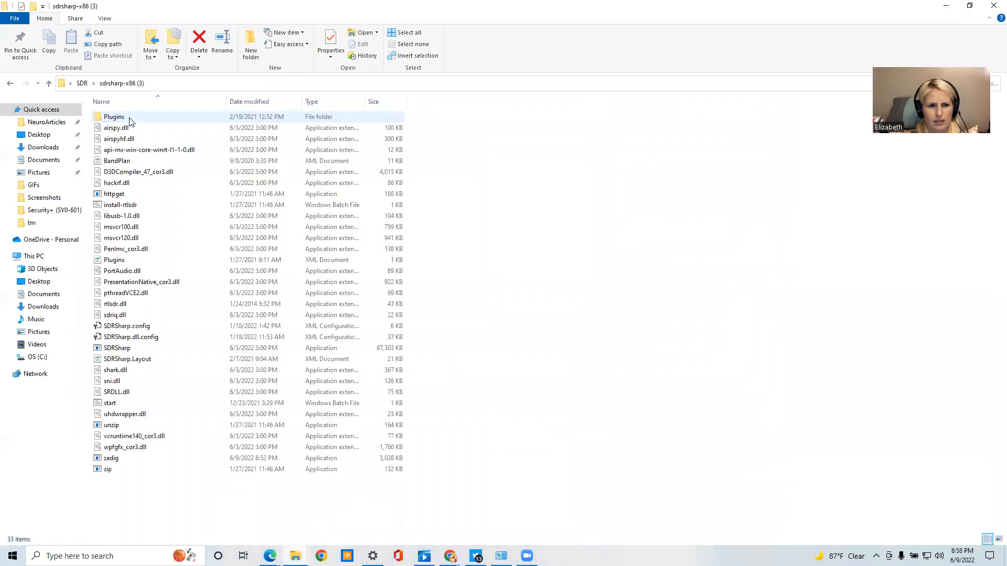
pyautogui.doubleClick(125, 349)
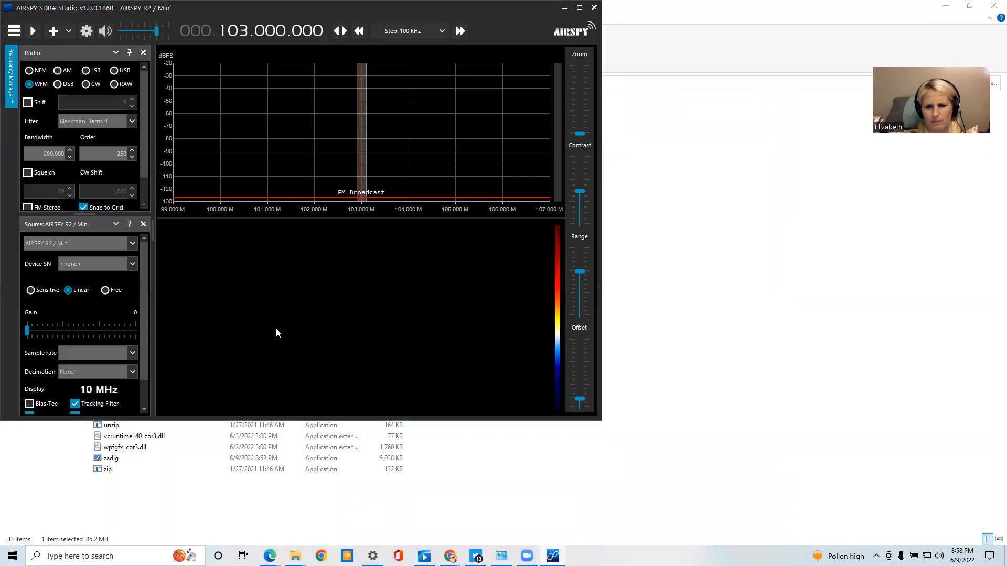
# Check the speaker and microphone options in Zoom's audio settings and close the settings
pyautogui.click(552, 307)
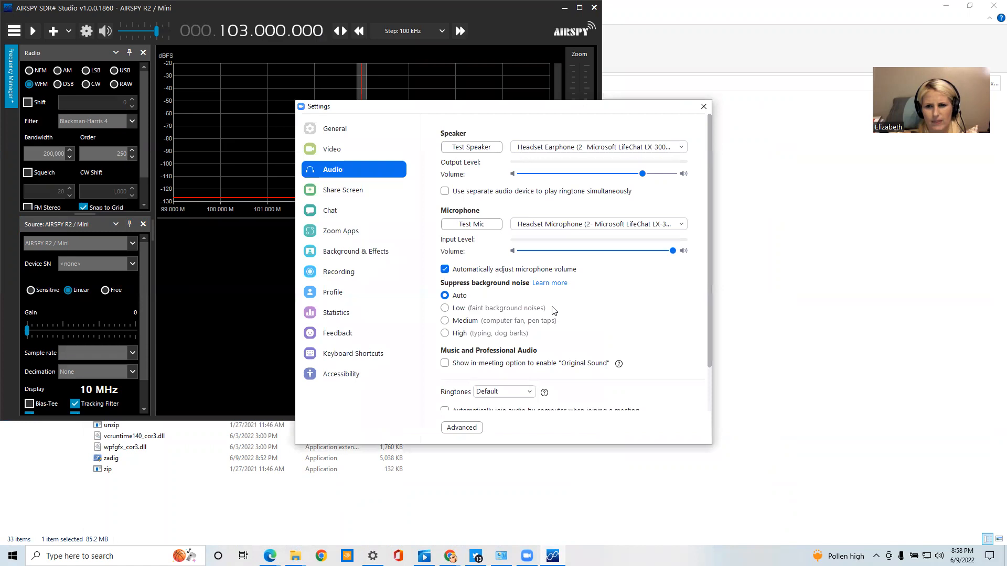
pyautogui.click(704, 107)
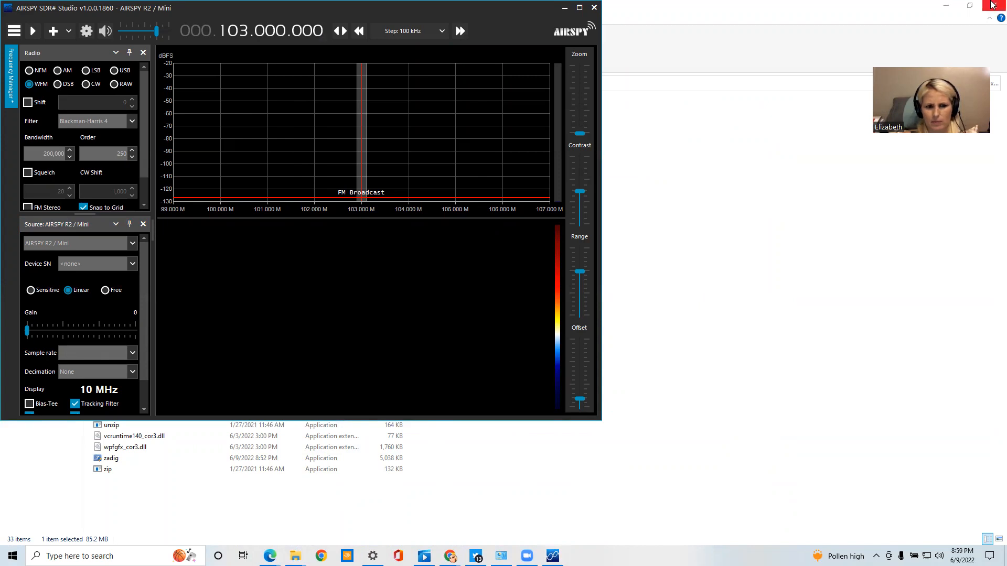
# Minimise the file window and read steps 12 to 14 of the guide on choosing the source and starting the radio
pyautogui.click(955, 5)
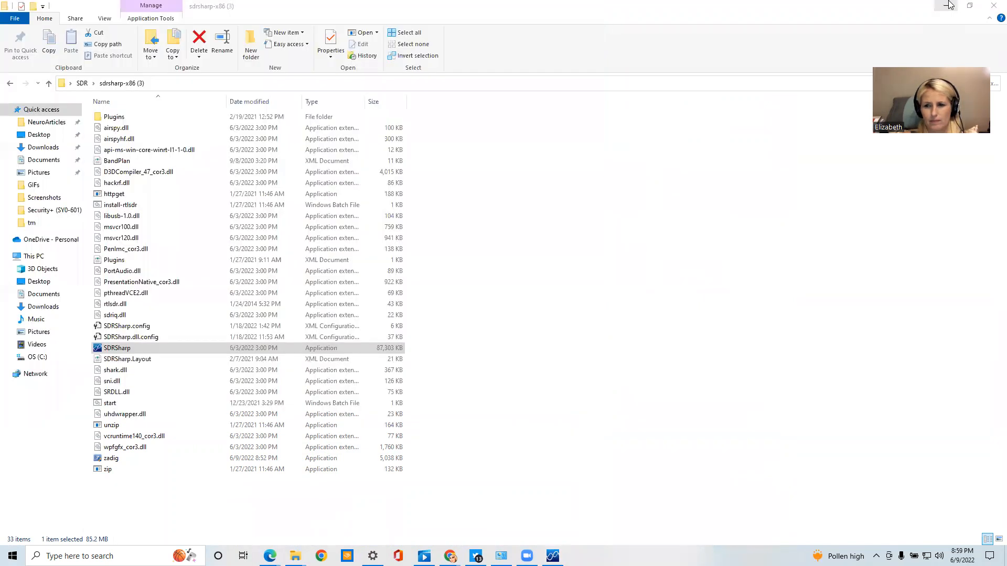
pyautogui.click(642, 219)
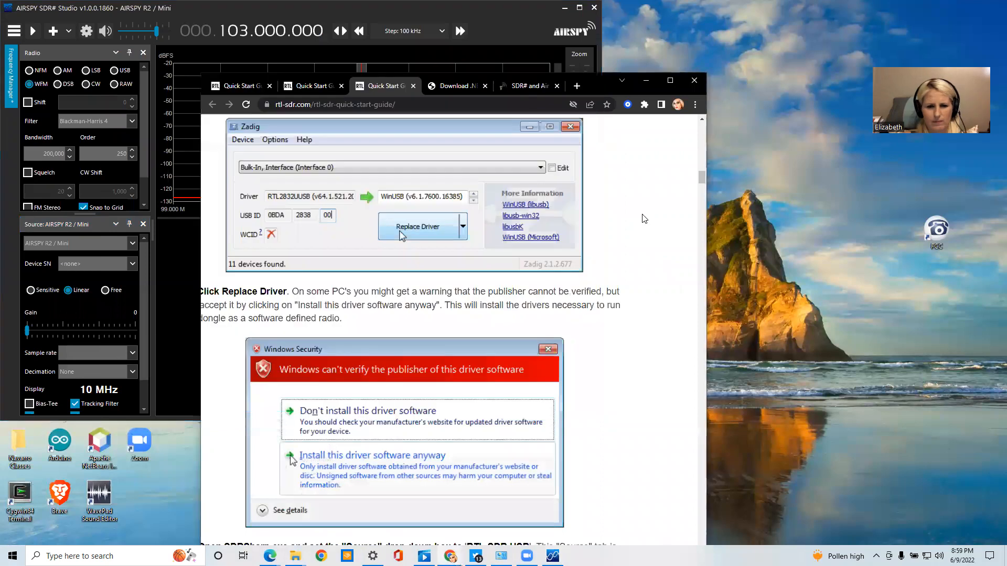
pyautogui.scroll(-8, 556, 365)
pyautogui.scroll(1, 556, 365)
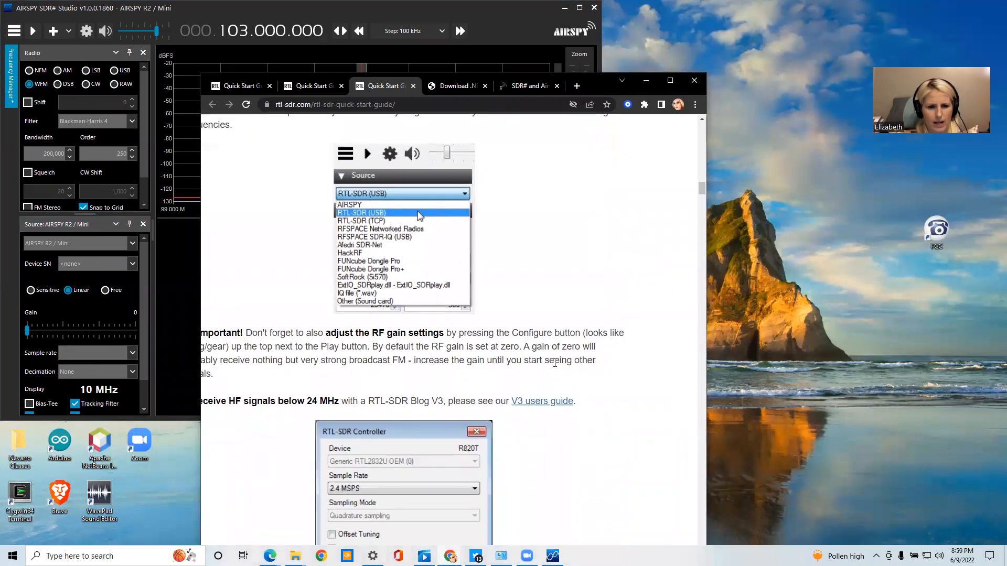
pyautogui.scroll(1, 555, 363)
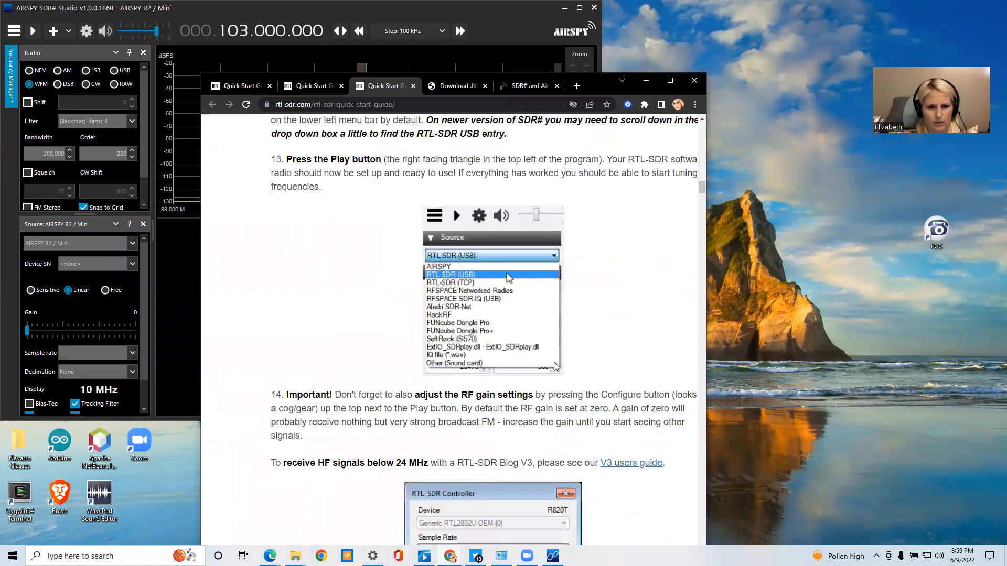
pyautogui.scroll(2, 555, 363)
pyautogui.scroll(1, 556, 365)
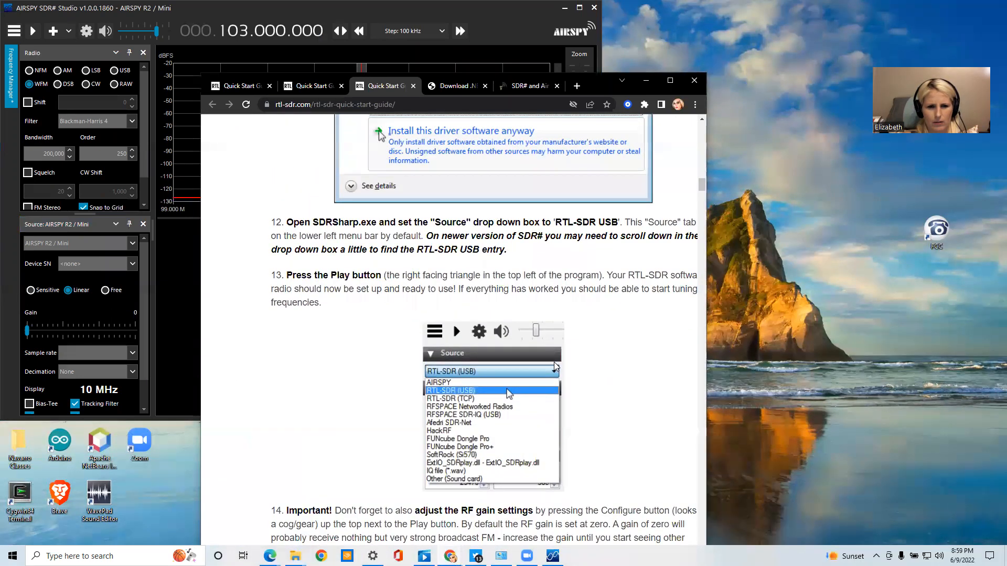
pyautogui.scroll(1, 556, 366)
pyautogui.scroll(1, 556, 365)
pyautogui.hscroll(3, 556, 365)
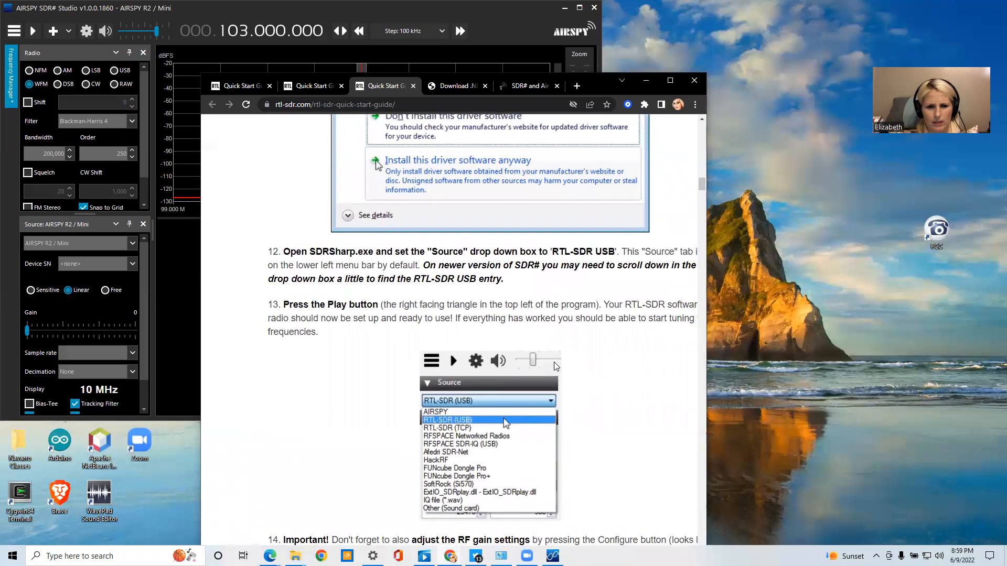
pyautogui.hscroll(1, 557, 367)
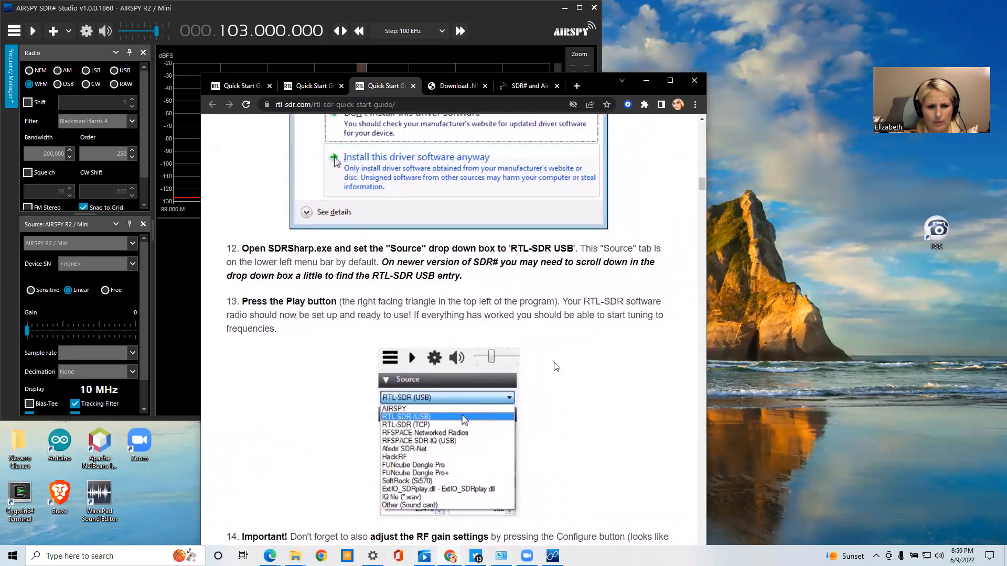
pyautogui.scroll(-1, 556, 367)
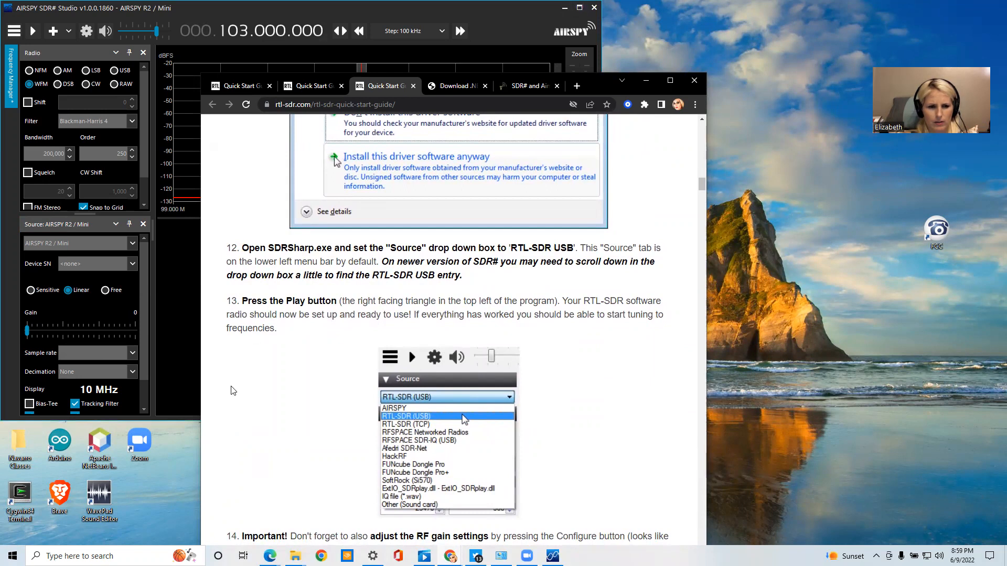
# Arrange the SDR# window and the guide's browser window side by side at full height
pyautogui.click(182, 421)
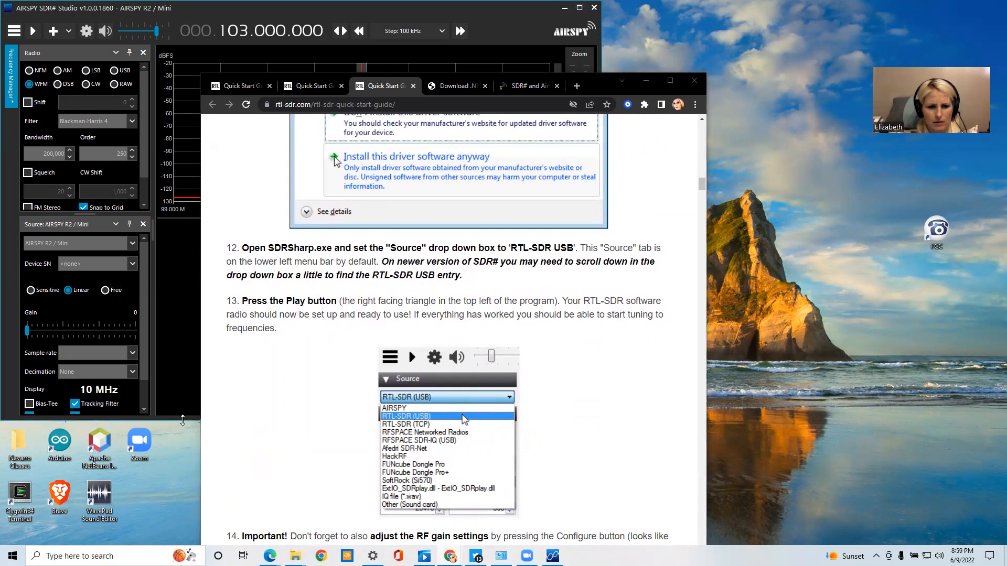
pyautogui.moveTo(183, 421); pyautogui.dragTo(182, 544)
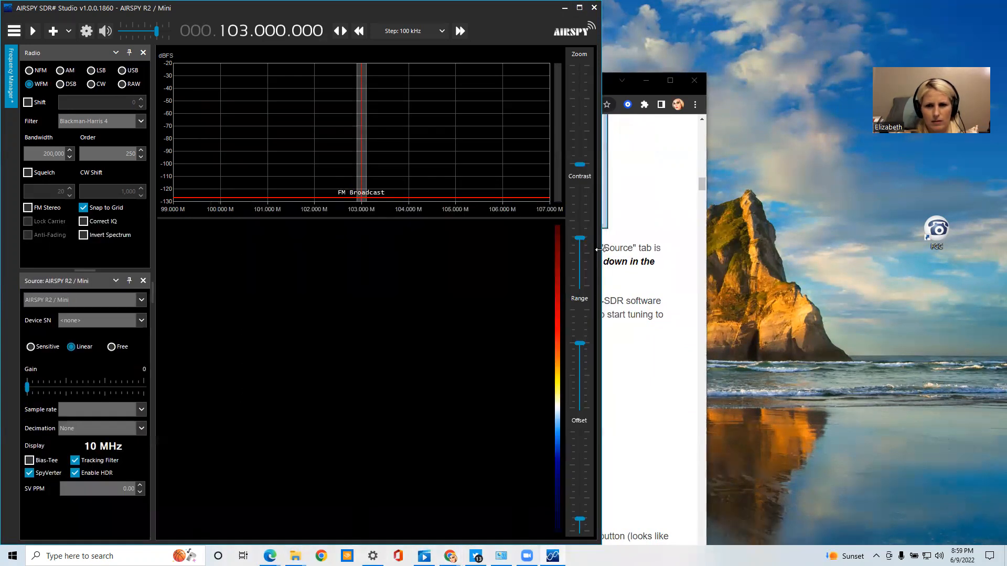
pyautogui.click(679, 90)
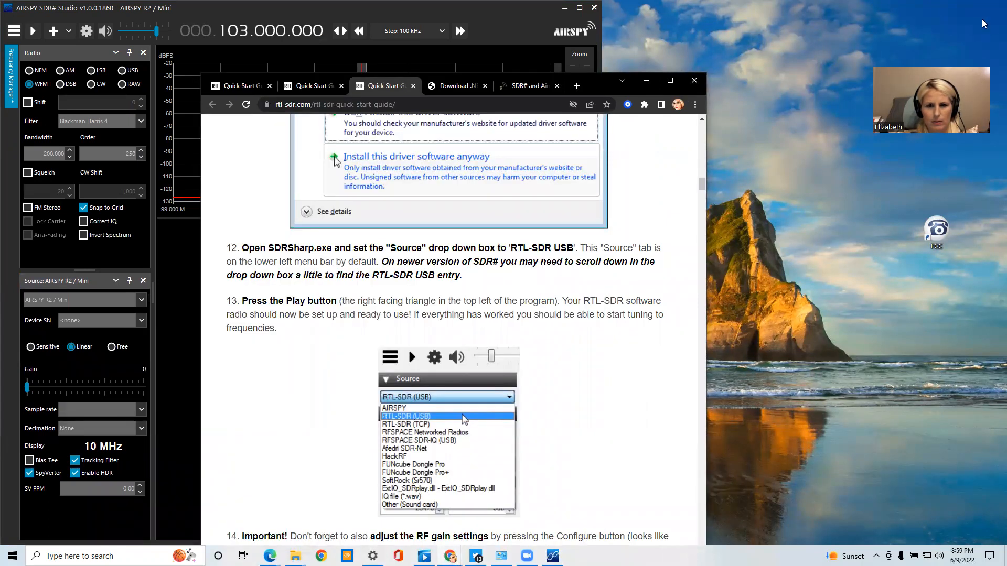
pyautogui.press('super+Right')
pyautogui.hotkey('alt', 'Tab')
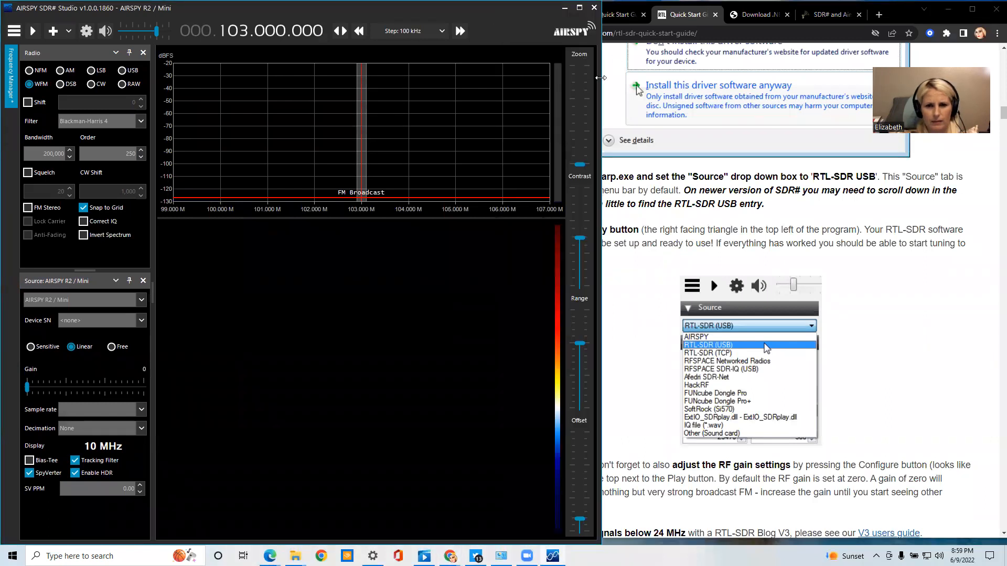
pyautogui.moveTo(601, 78); pyautogui.dragTo(501, 77)
pyautogui.click(539, 98)
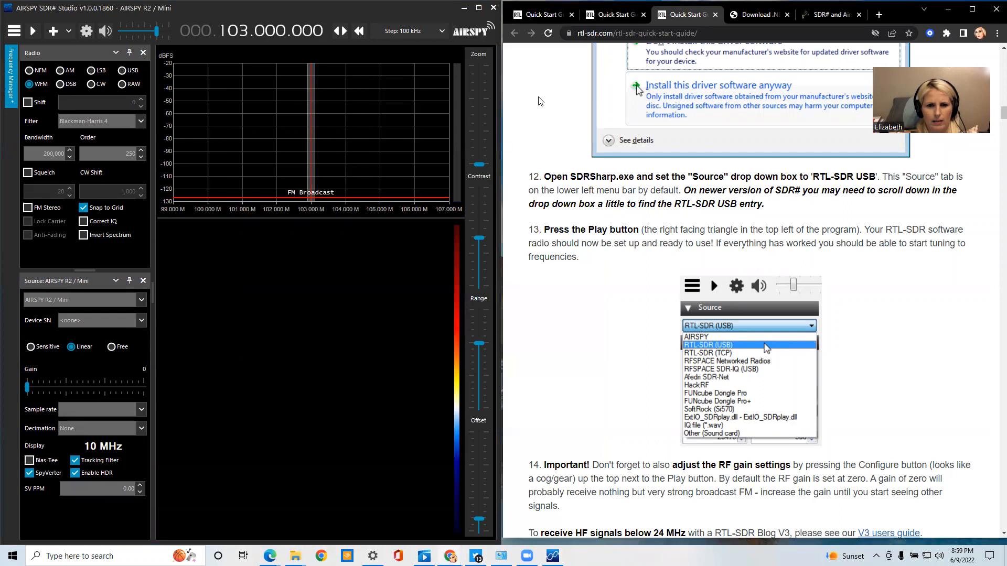
# Set the SDR# source to RTL-SDR USB, following step 12 of the guide
pyautogui.click(13, 31)
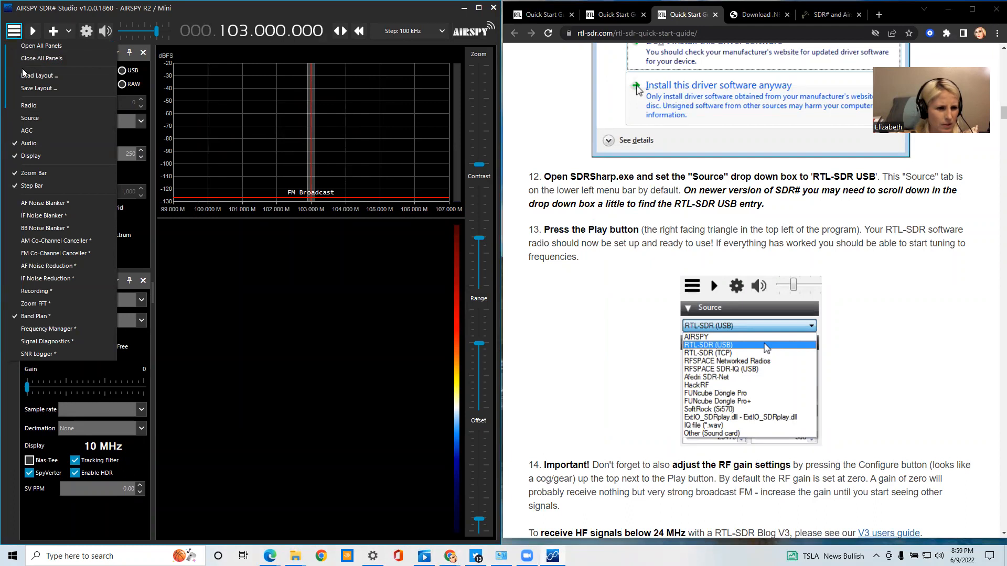
pyautogui.click(78, 113)
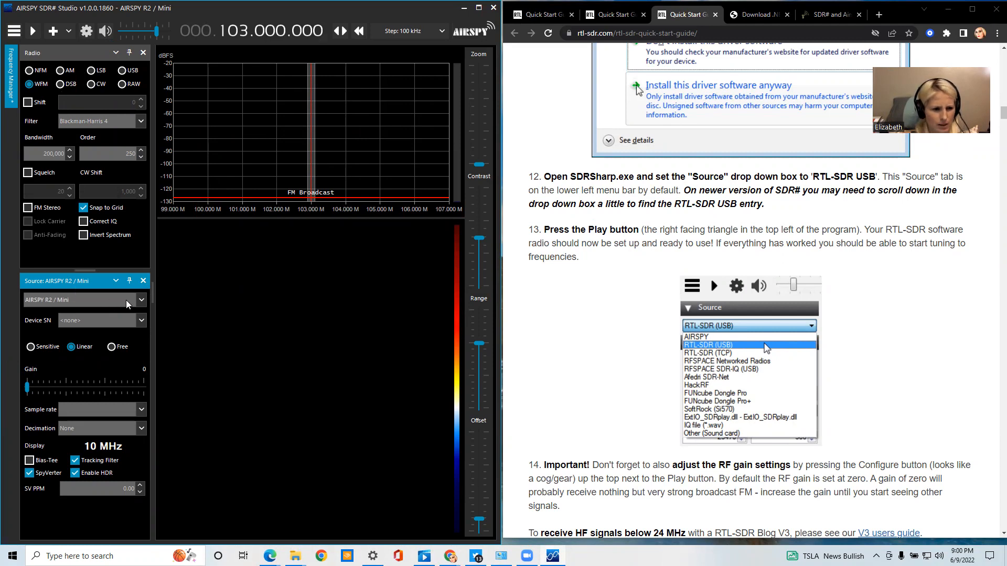
pyautogui.click(139, 303)
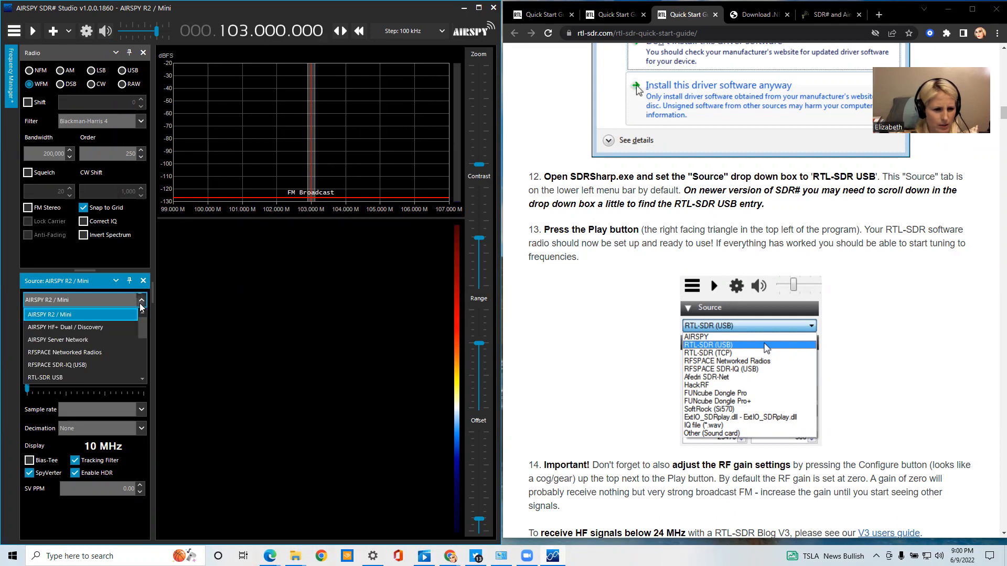
pyautogui.click(111, 378)
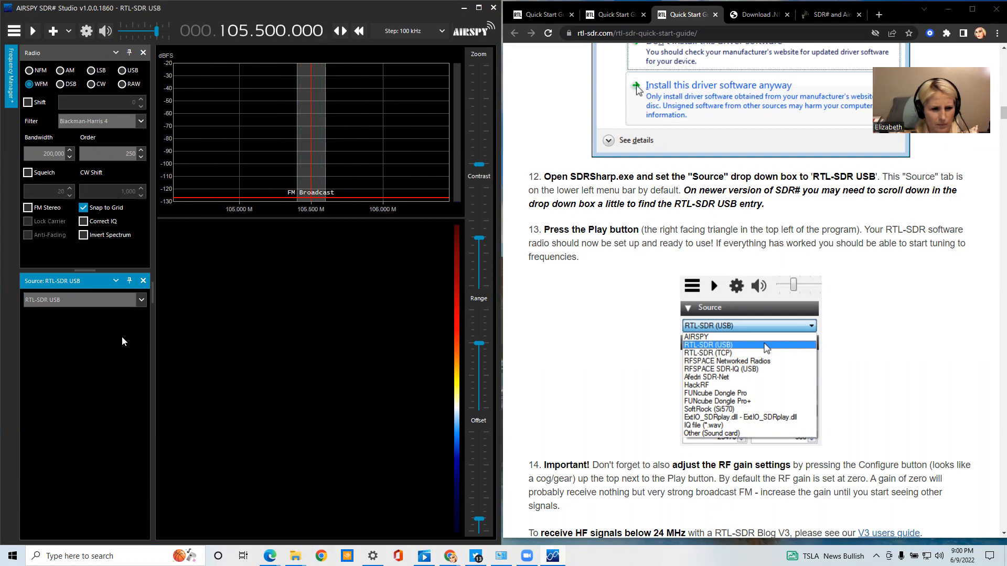
# Read step 13 of the guide and start reception from the dongle in SDR#
pyautogui.click(606, 205)
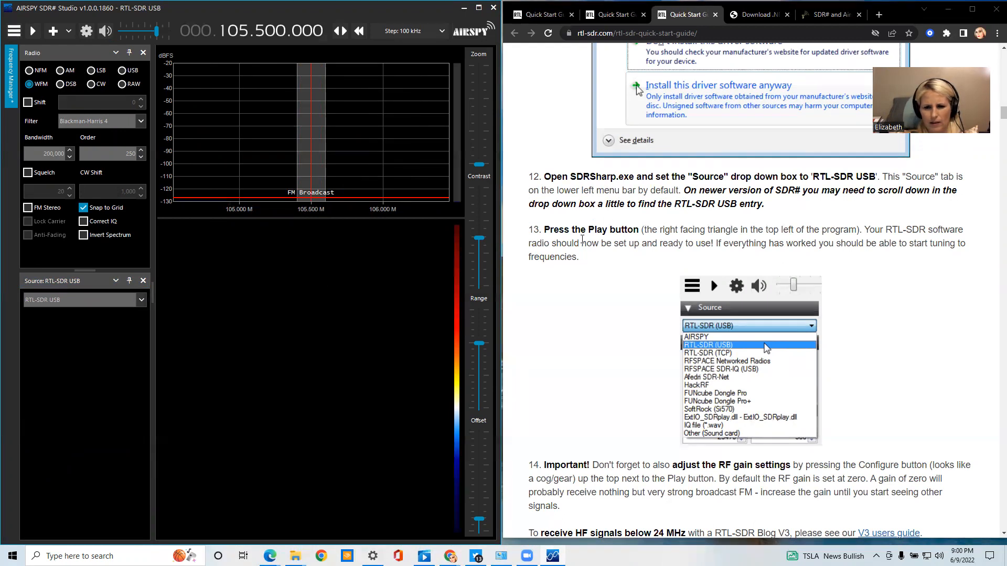
pyautogui.scroll(-1, 572, 282)
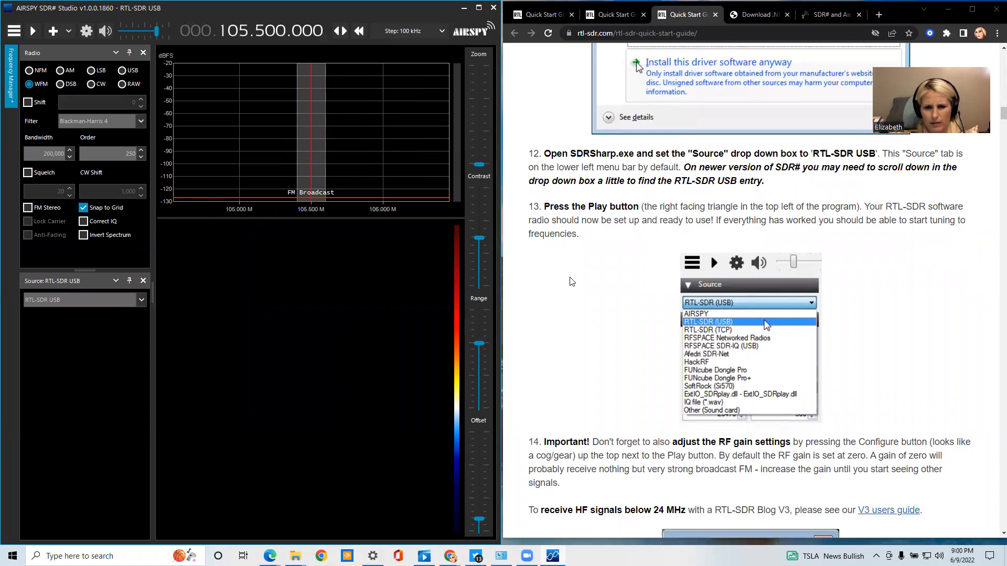
pyautogui.click(126, 33)
pyautogui.click(32, 33)
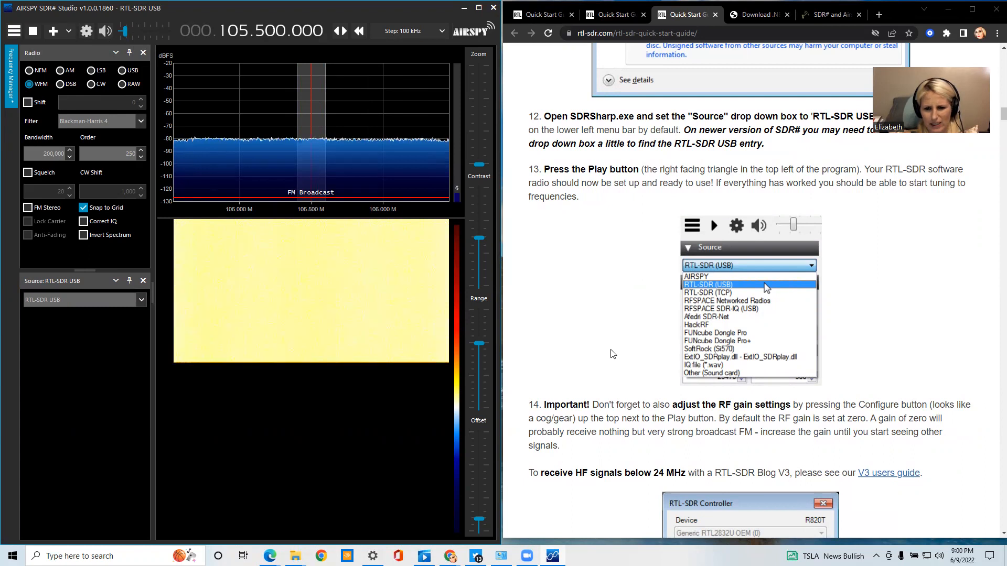
# Read step 14 of the guide on RF gain settings and inspect the FM broadcast spectrum around 105.5 MHz
pyautogui.scroll(-1, 613, 354)
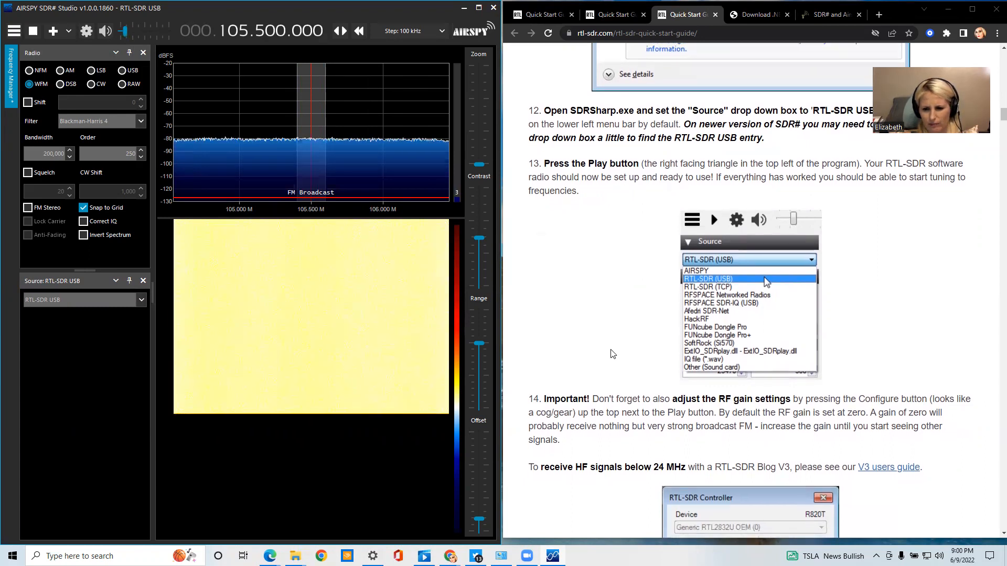
pyautogui.scroll(1, 613, 354)
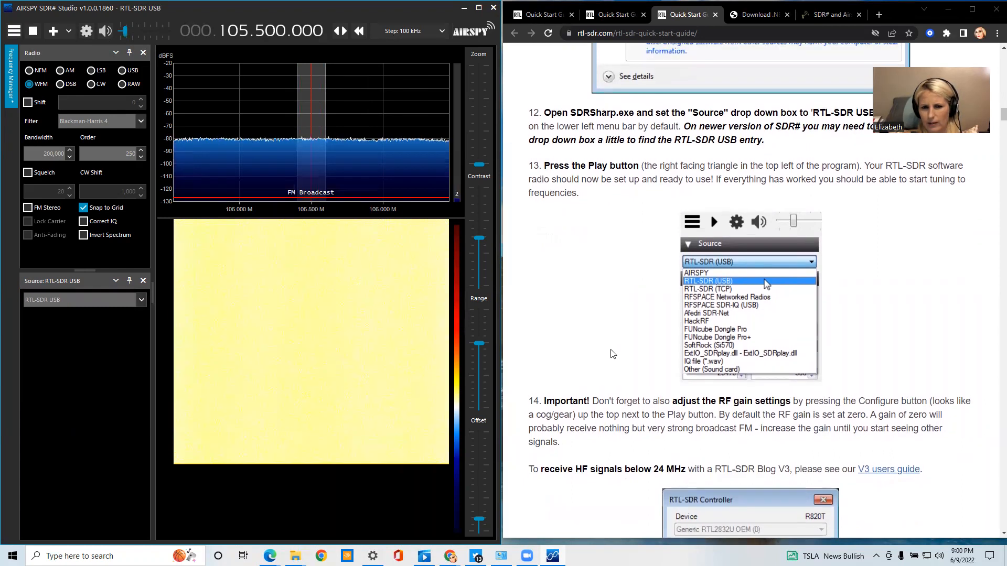
pyautogui.scroll(2, 613, 354)
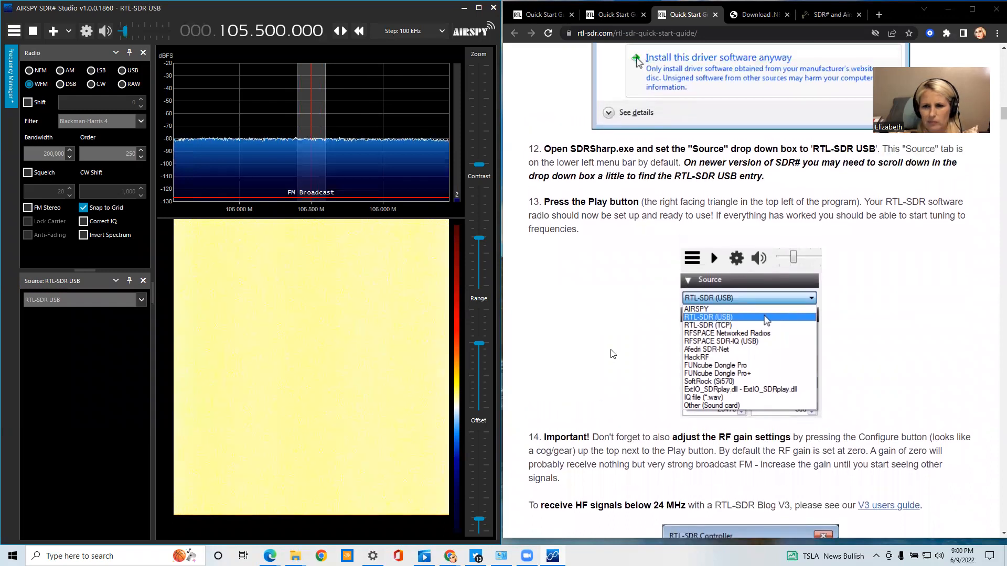
pyautogui.scroll(-3, 613, 354)
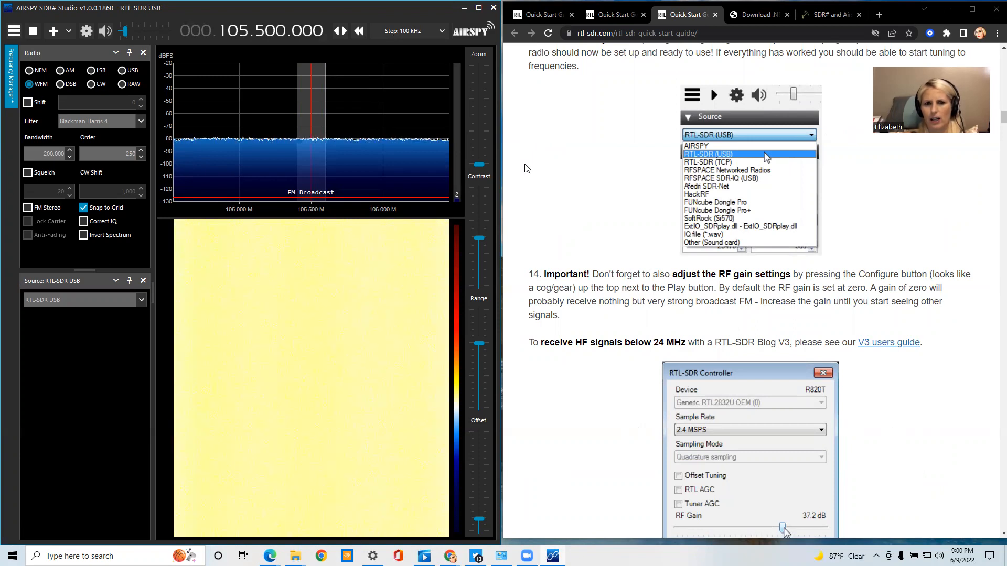
pyautogui.moveTo(316, 127)
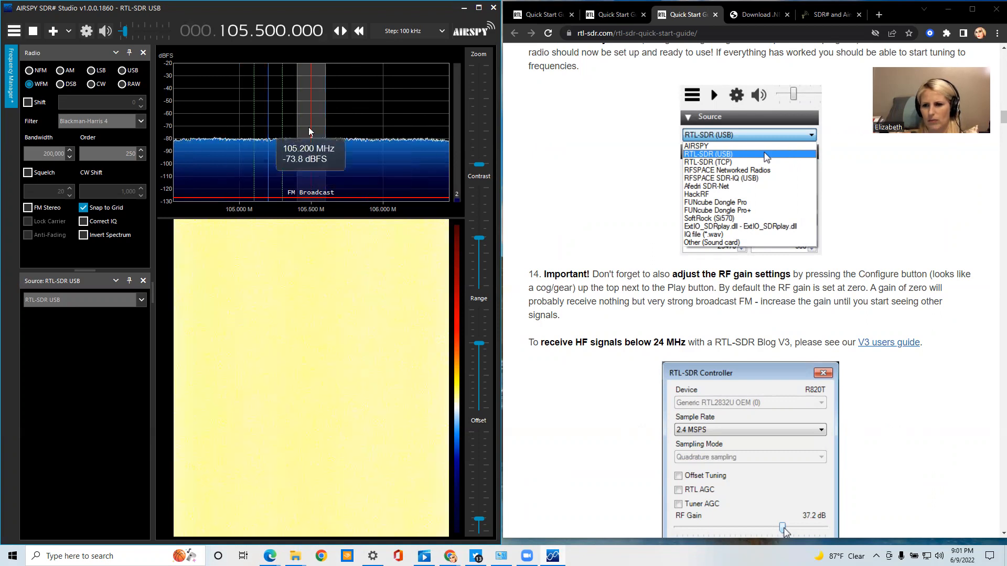